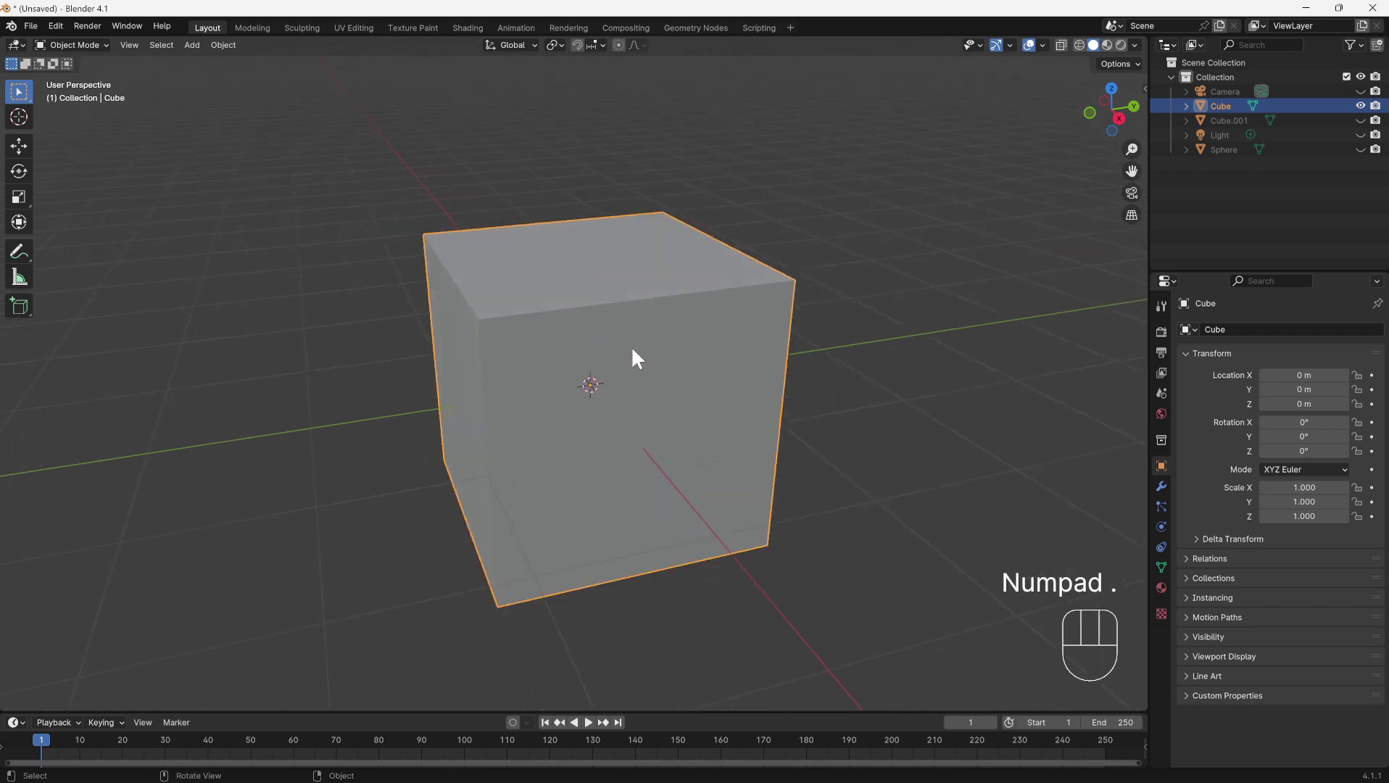
Subdivide the whole cube three times in Edit Mode and leave its geometry deselected
{"action": "middle_click_drag", "start_coordinate": [763, 229], "coordinate": [672, 332], "text": "ctrl"}
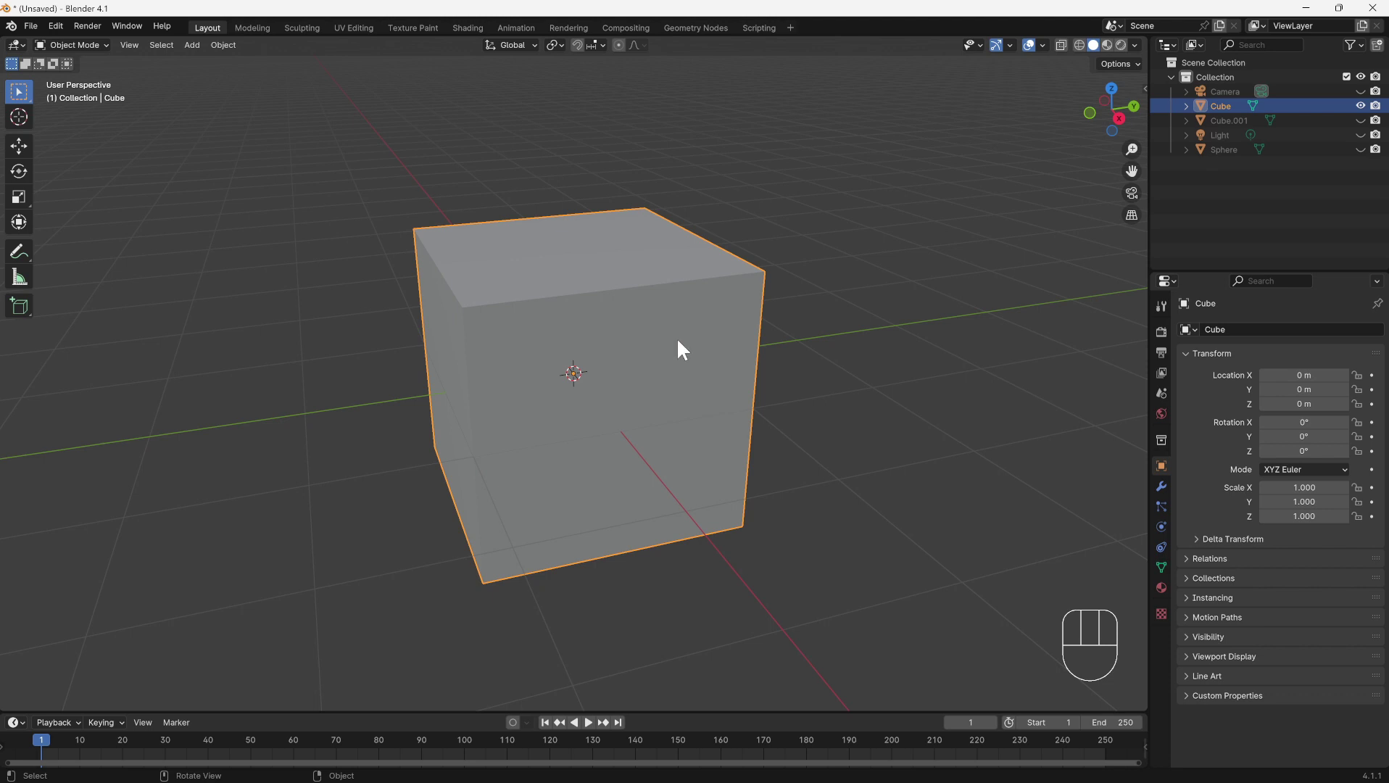
{"action": "key", "text": "Tab"}
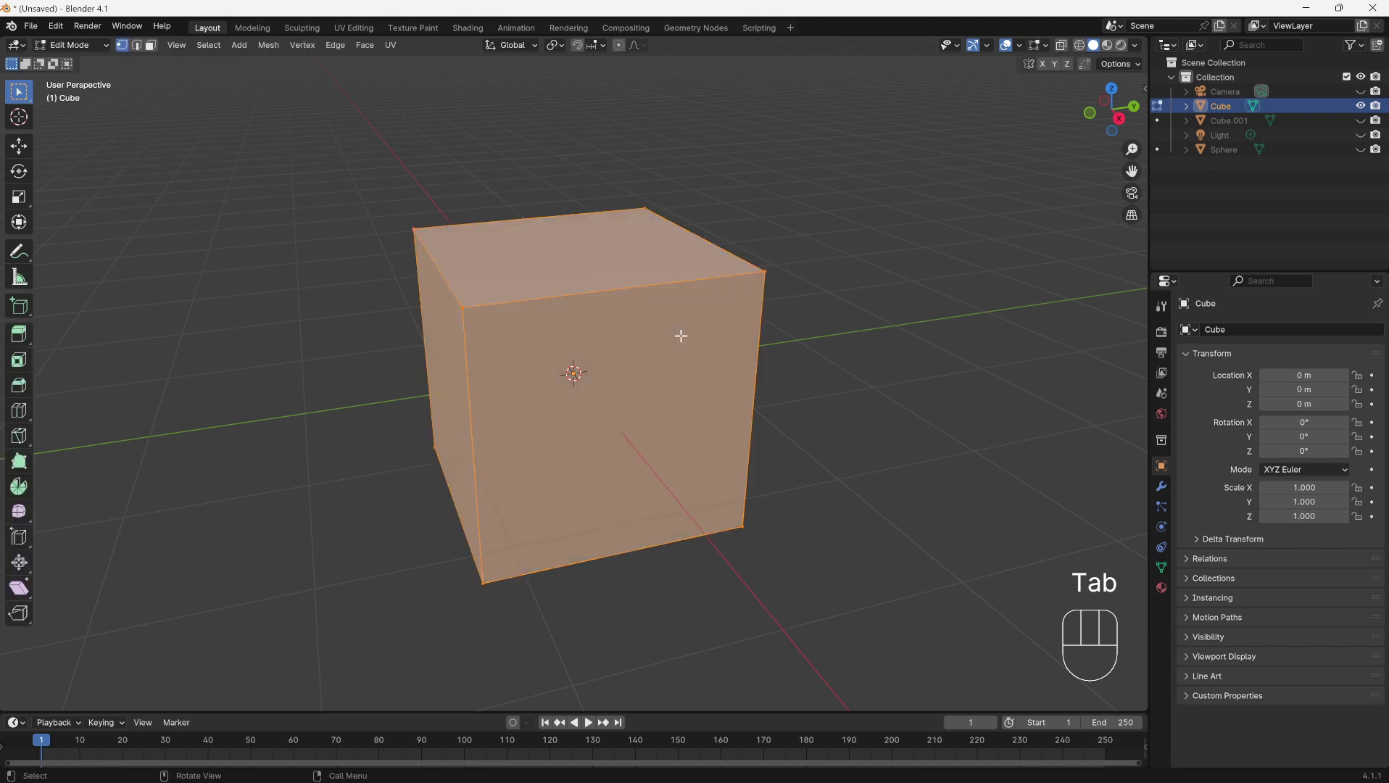
{"action": "left_click", "coordinate": [800, 298]}
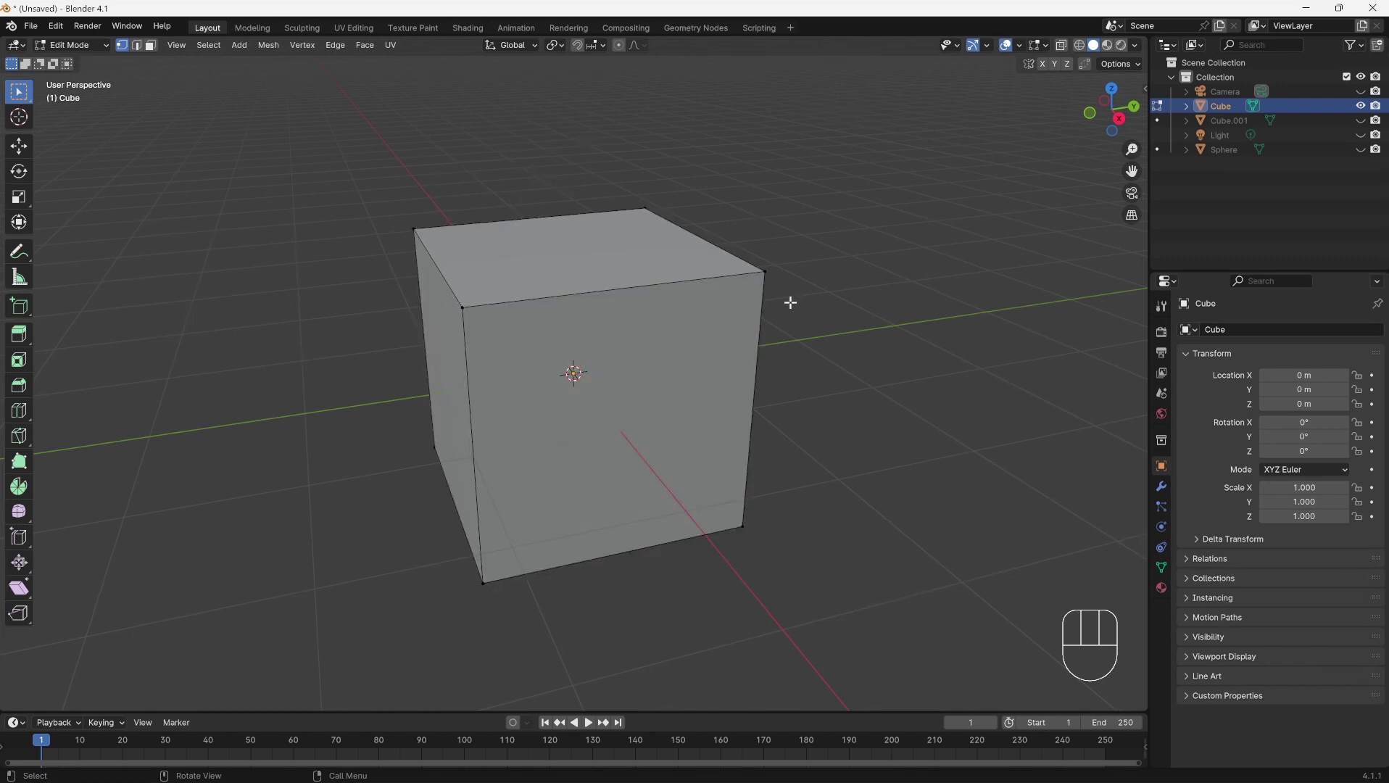
{"action": "key", "text": "a"}
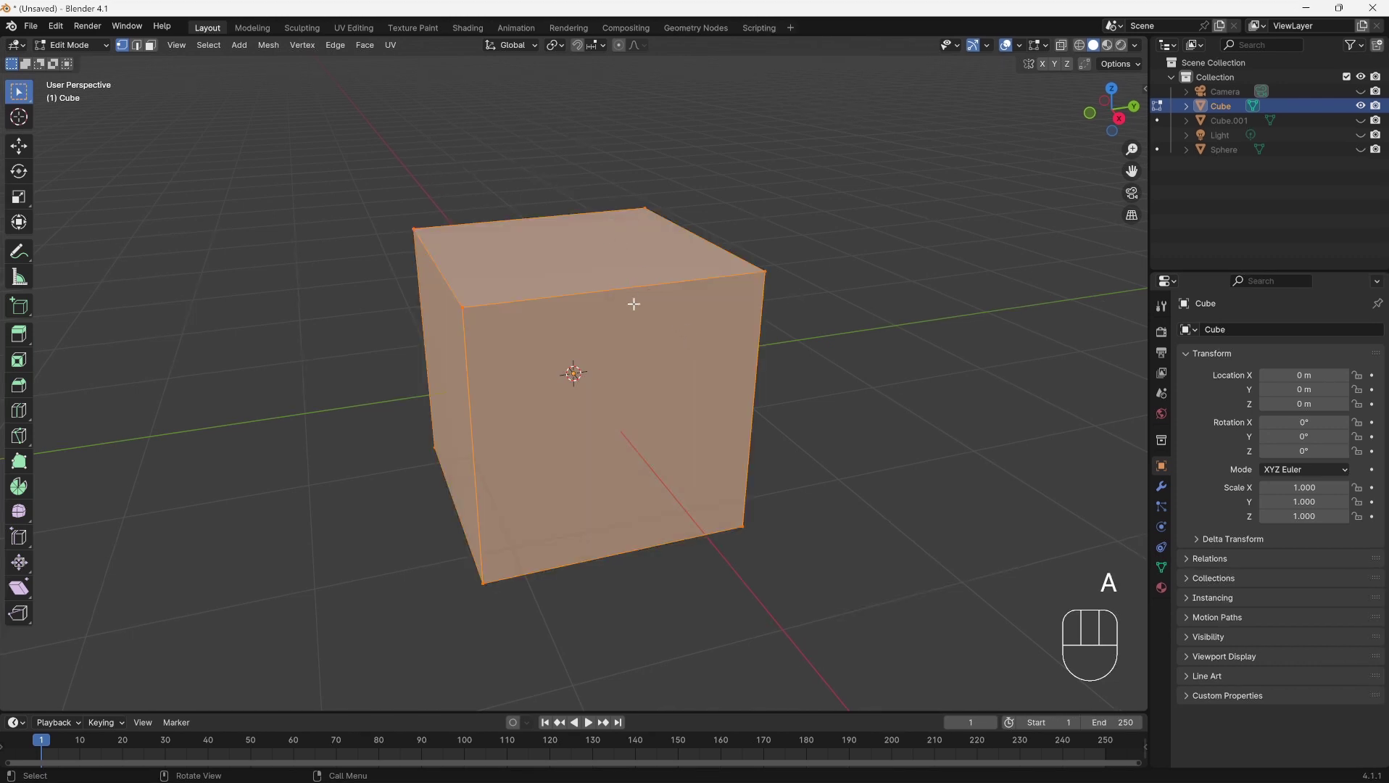
{"action": "right_click", "coordinate": [646, 332]}
{"action": "left_click", "coordinate": [648, 333]}
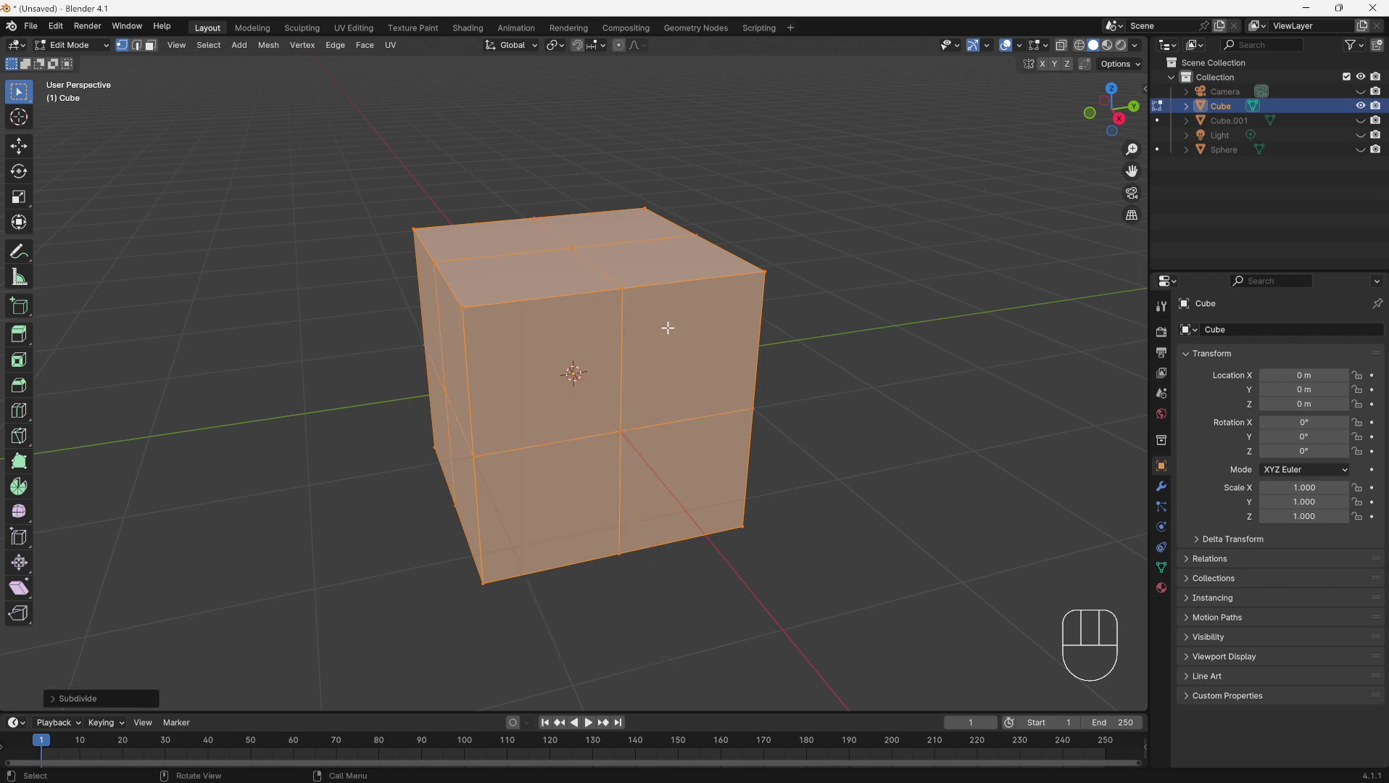
{"action": "key", "text": "shift+r"}
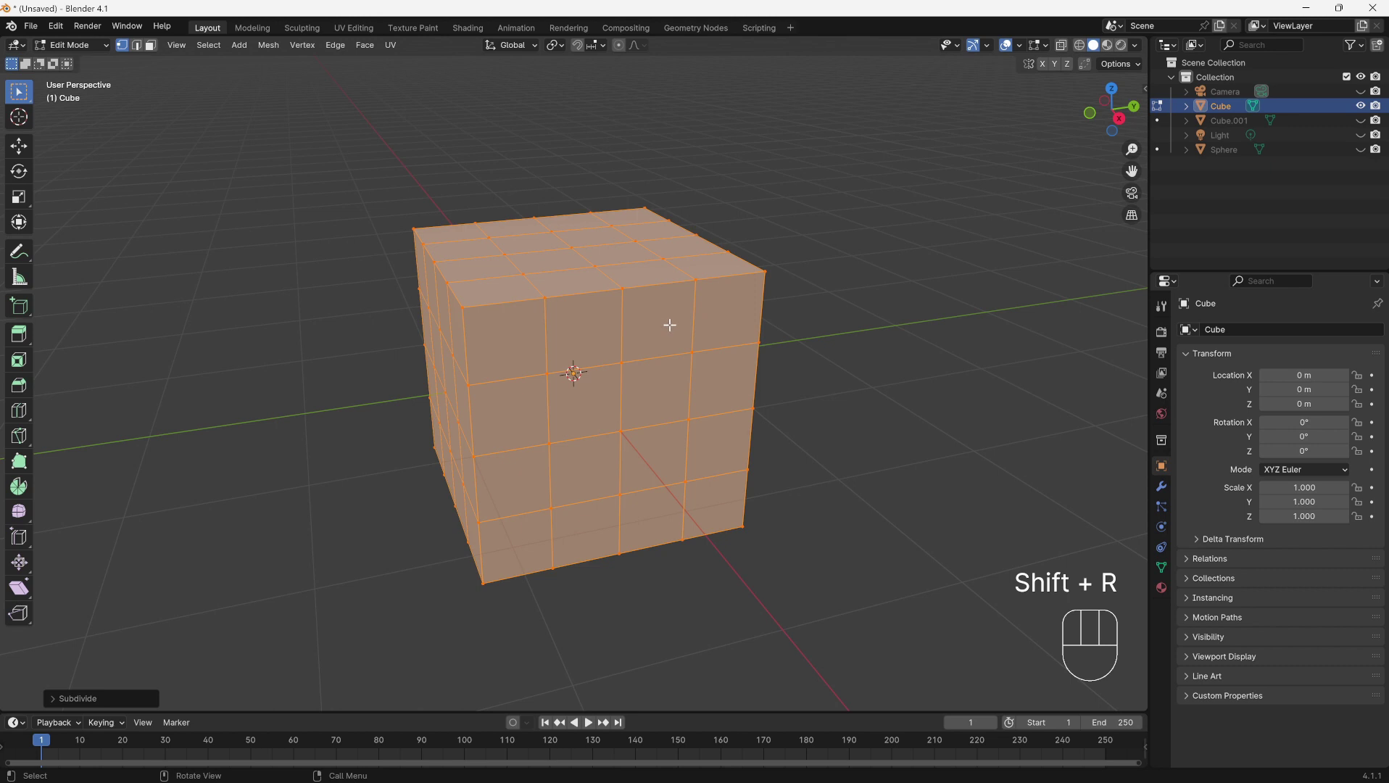
{"action": "key", "text": "shift+r"}
{"action": "left_click", "coordinate": [790, 301]}
{"action": "key", "text": "t"}
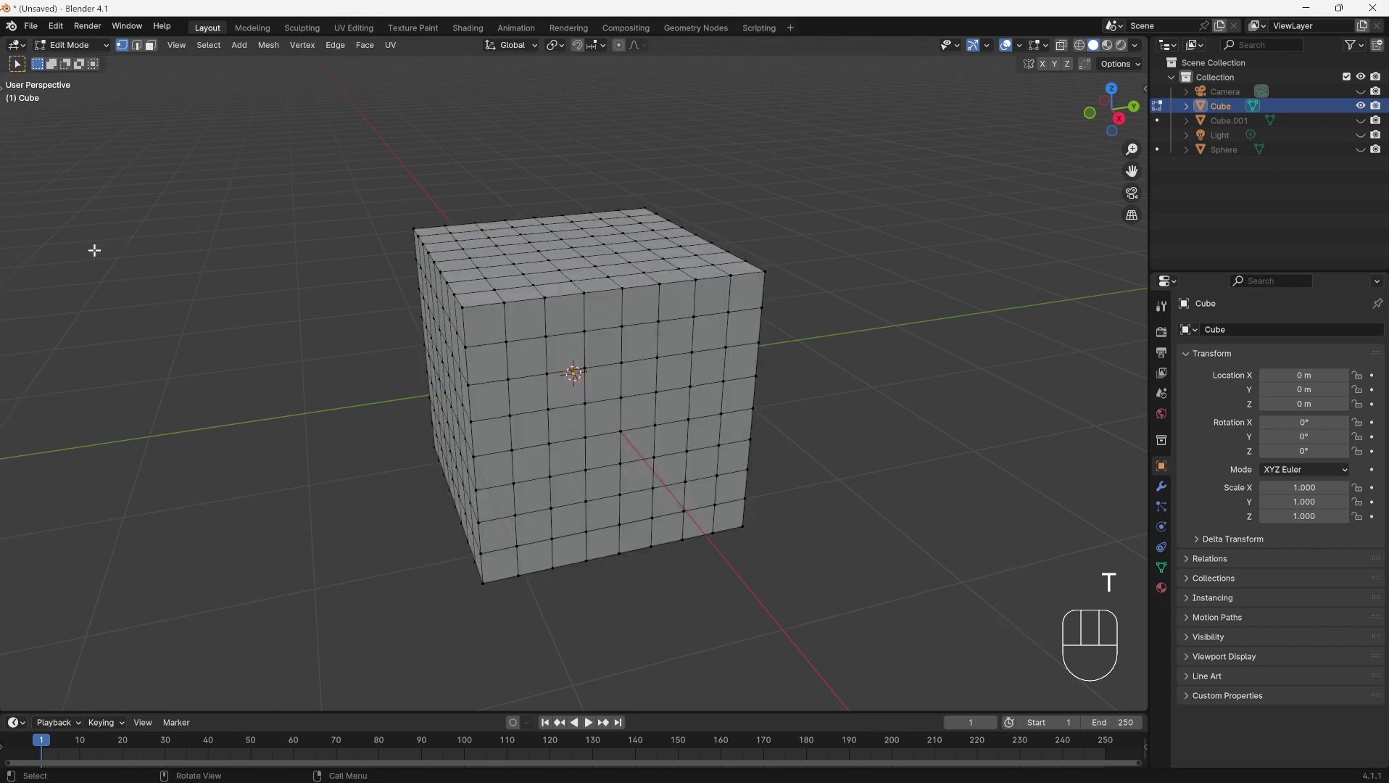
{"action": "key", "text": "t"}
{"action": "key", "text": "t"}
{"action": "key", "text": "t"}
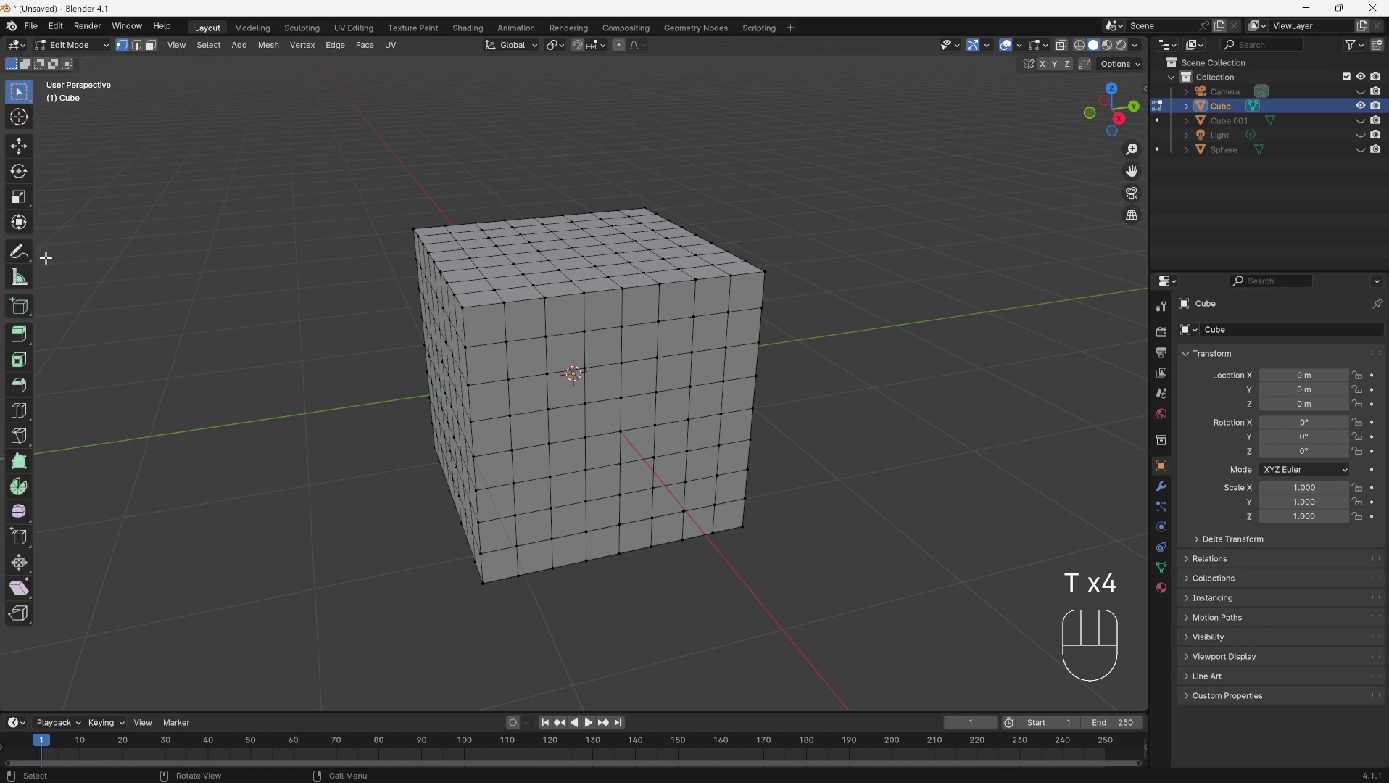
Use Extrude Region to pull out an upper corner vertex of the cube and a run of vertices along the adjoining top edge
{"action": "left_click", "coordinate": [23, 330]}
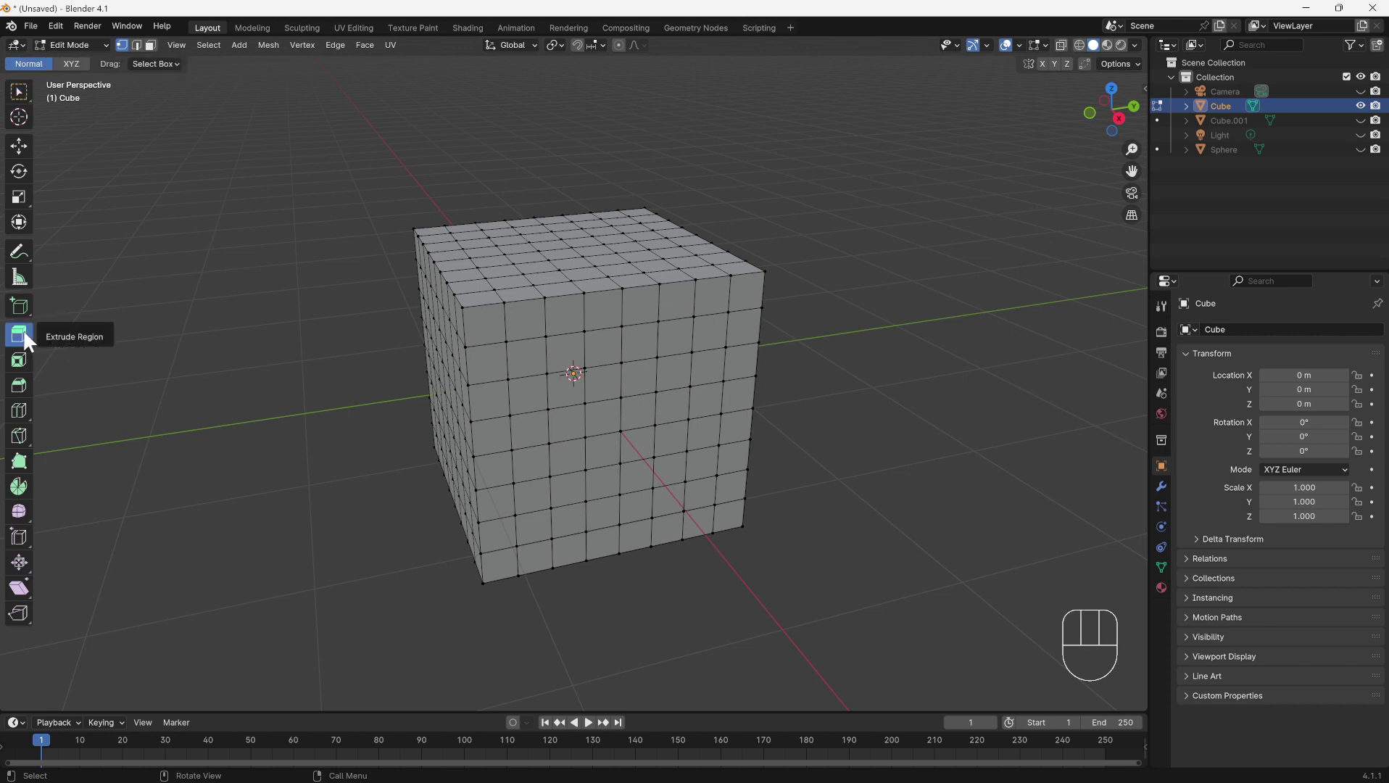
{"action": "left_click", "coordinate": [23, 329]}
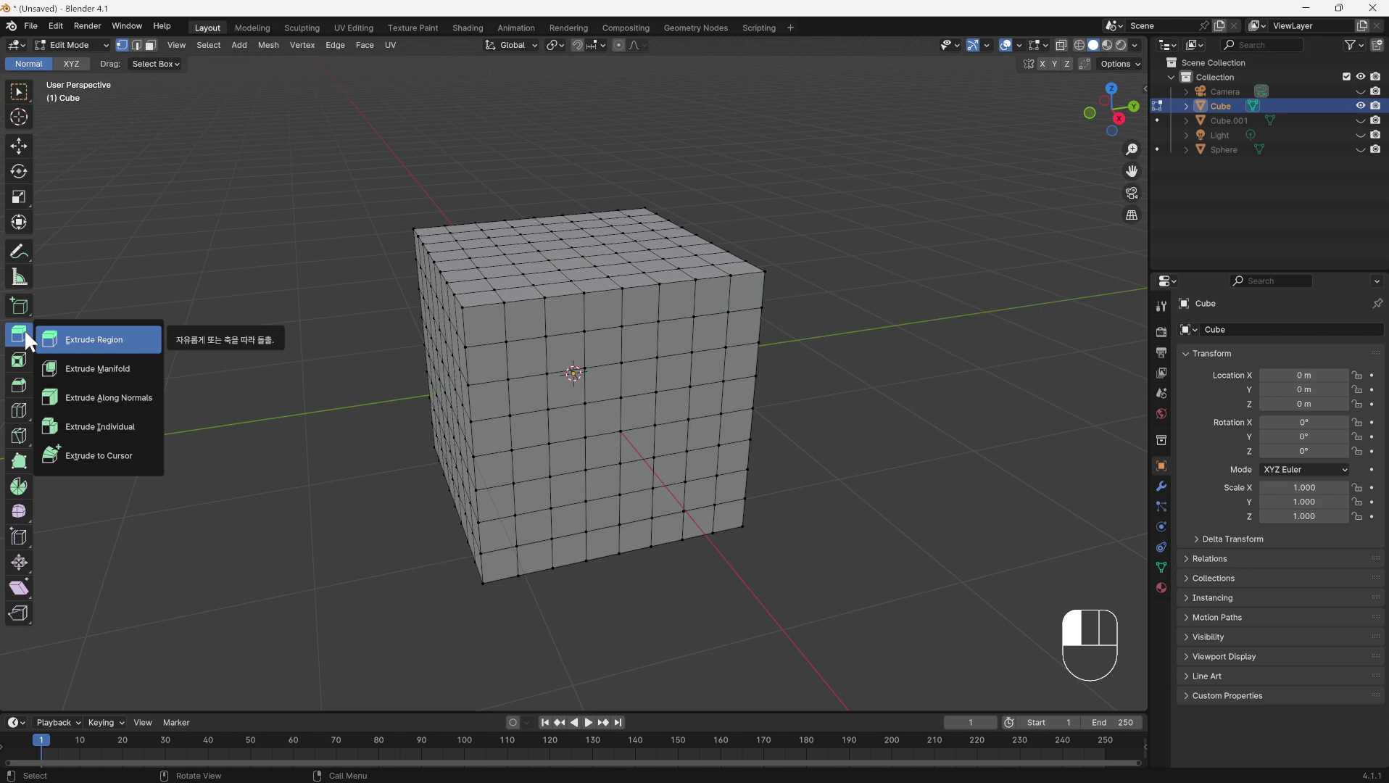
{"action": "left_click_drag", "start_coordinate": [812, 245], "coordinate": [860, 216]}
{"action": "left_click", "coordinate": [597, 290]}
{"action": "left_click", "coordinate": [716, 255], "text": "ctrl"}
{"action": "left_click_drag", "start_coordinate": [656, 255], "coordinate": [581, 296]}
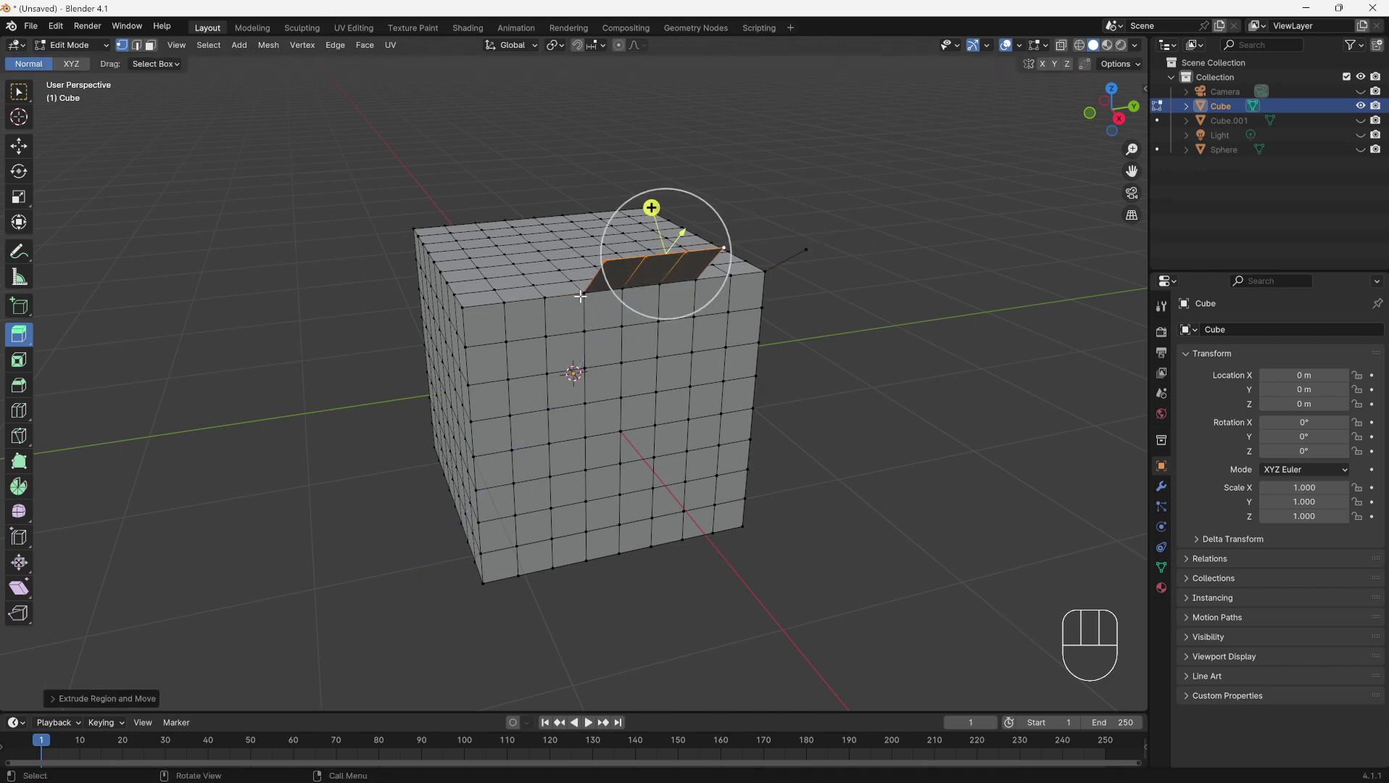
In face selection mode, extrude two adjacent faces near the cube's upper edge outward with the Normal orientation
{"action": "key", "text": "3"}
{"action": "left_click", "coordinate": [500, 350]}
{"action": "left_click", "coordinate": [544, 341], "text": "shift"}
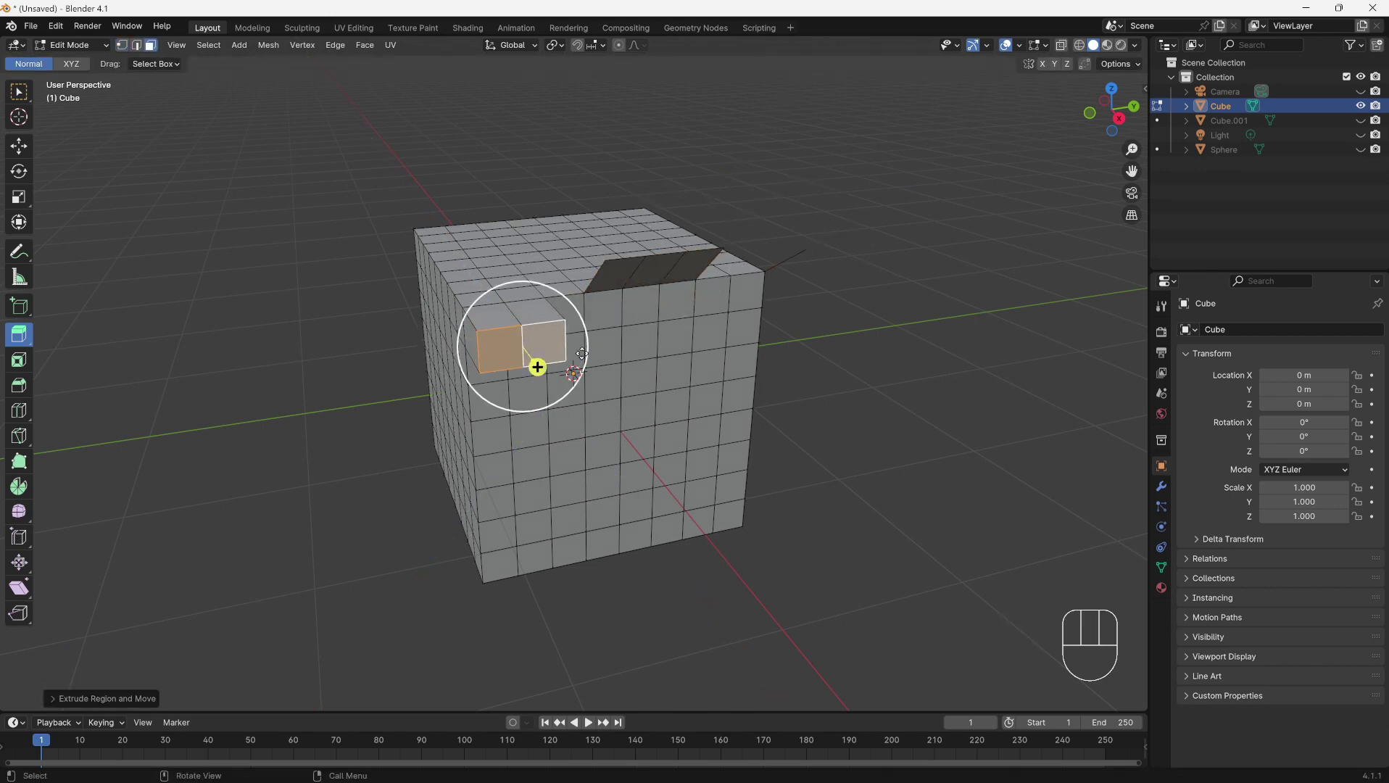
{"action": "middle_click_drag", "start_coordinate": [583, 354], "coordinate": [665, 332]}
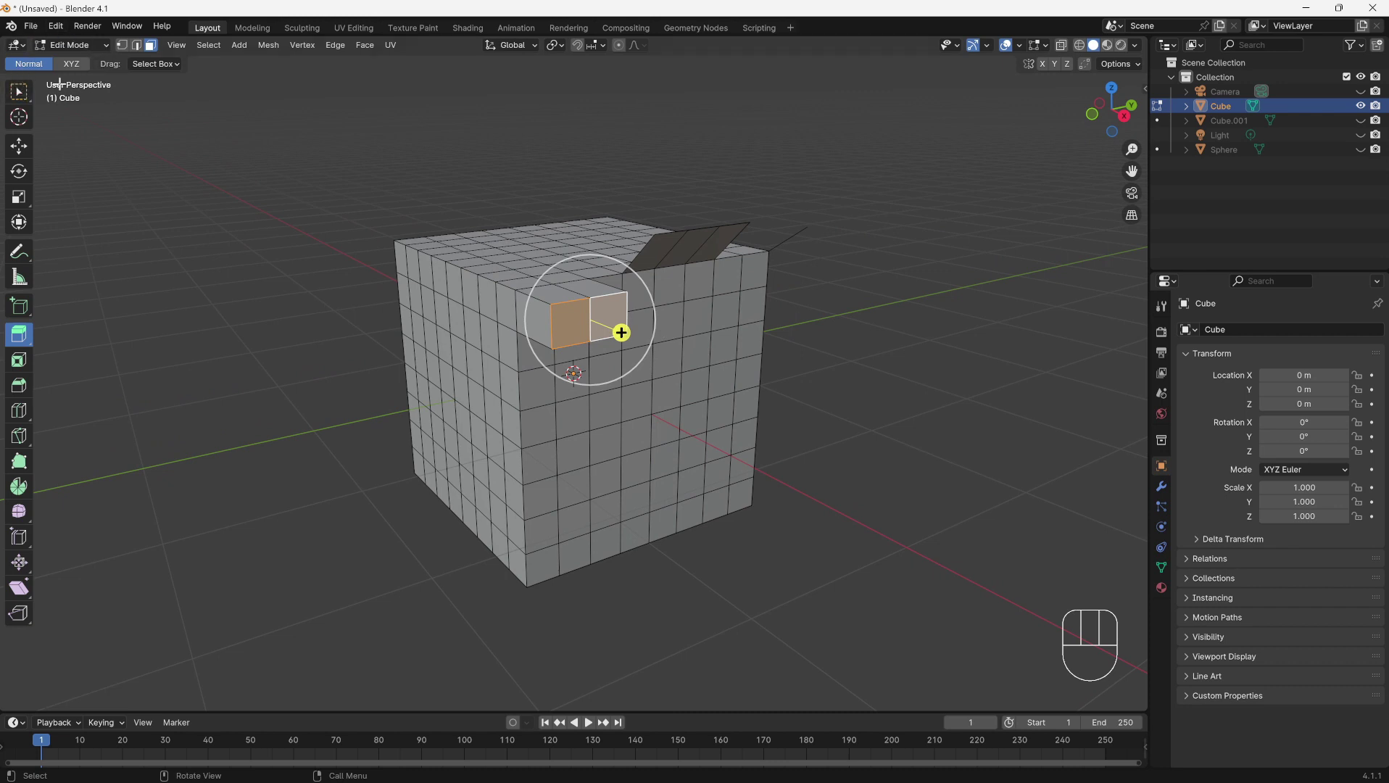
{"action": "left_click", "coordinate": [31, 66]}
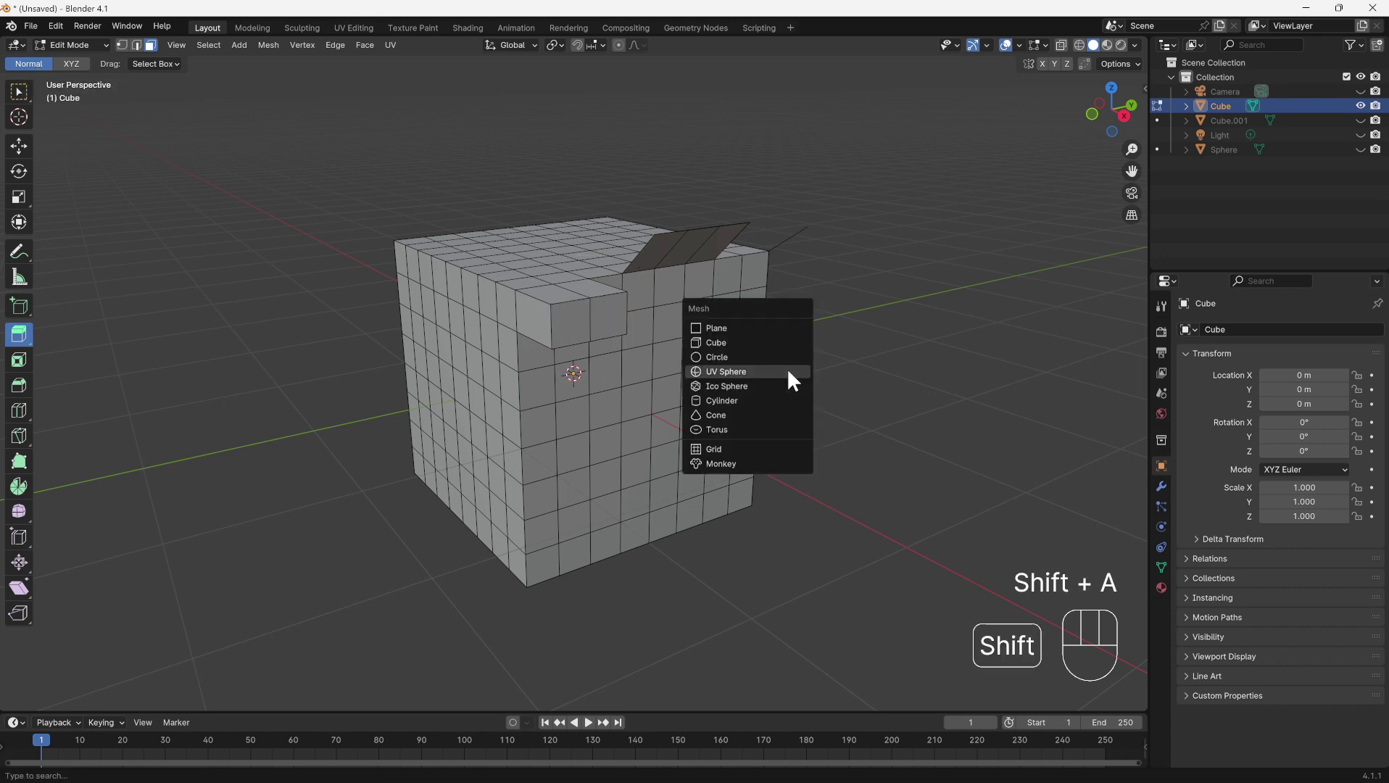
Show the UV sphere beside the cube and enter Edit Mode on it with all its faces deselected
{"action": "left_click", "coordinate": [787, 368]}
{"action": "key", "text": "Tab"}
{"action": "key", "text": "Tab"}
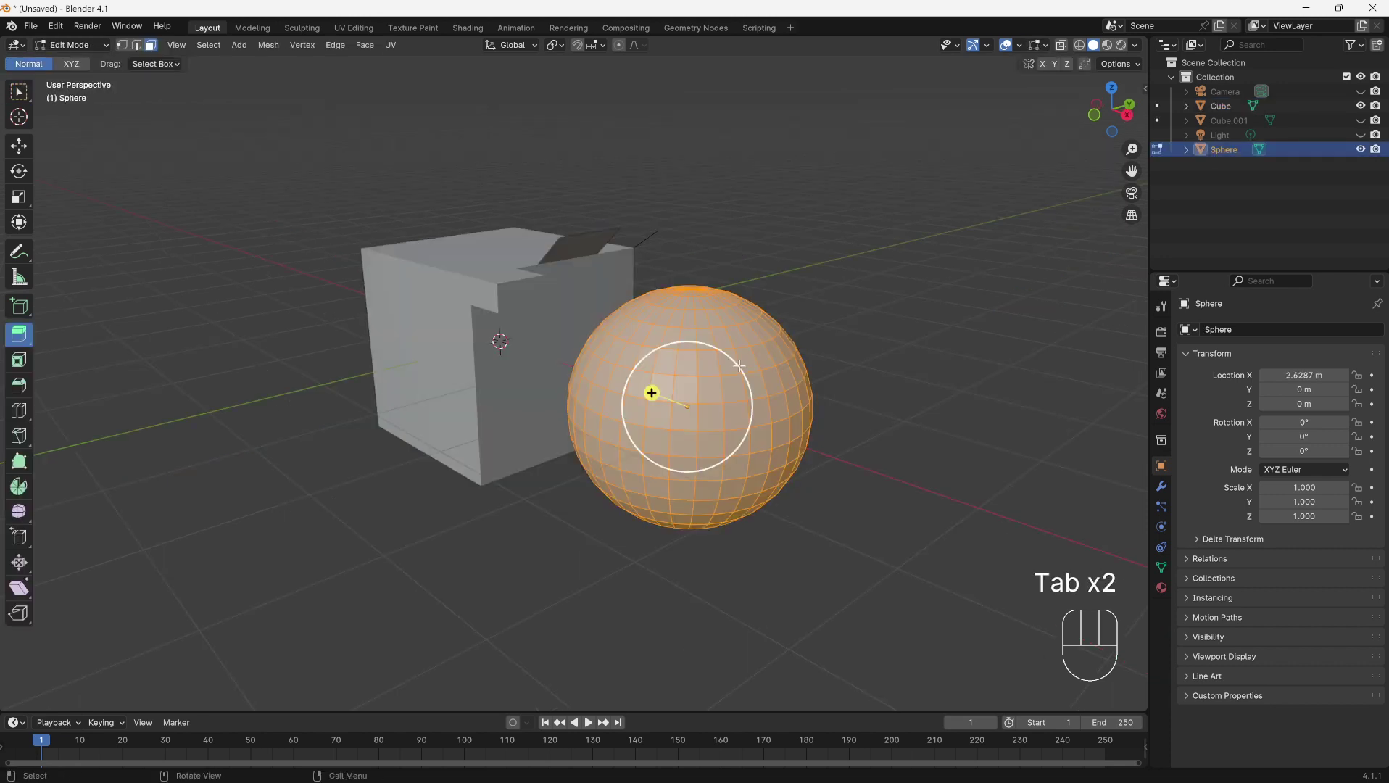
{"action": "left_click", "coordinate": [798, 327]}
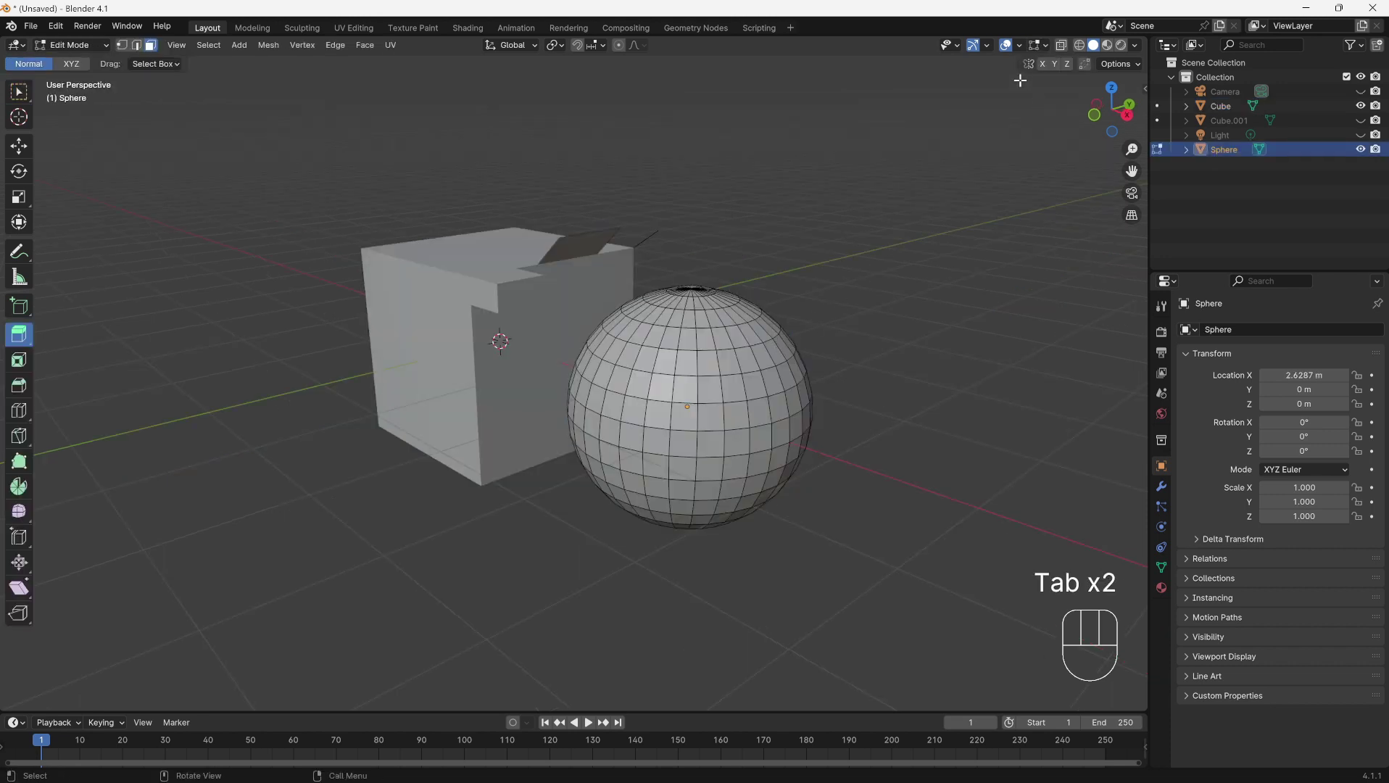
Display the sphere's face normals and increase their display size
{"action": "left_click", "coordinate": [1045, 47]}
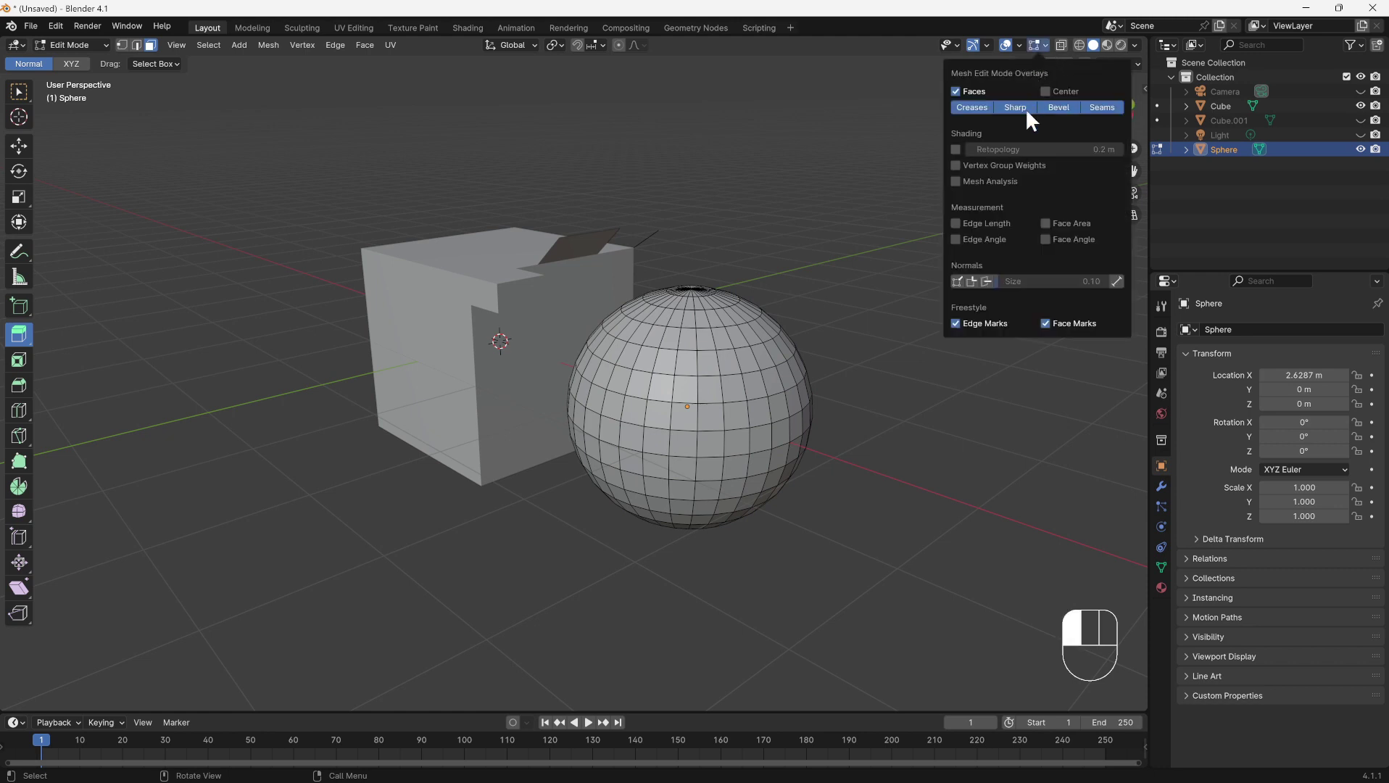
{"action": "left_click", "coordinate": [985, 280]}
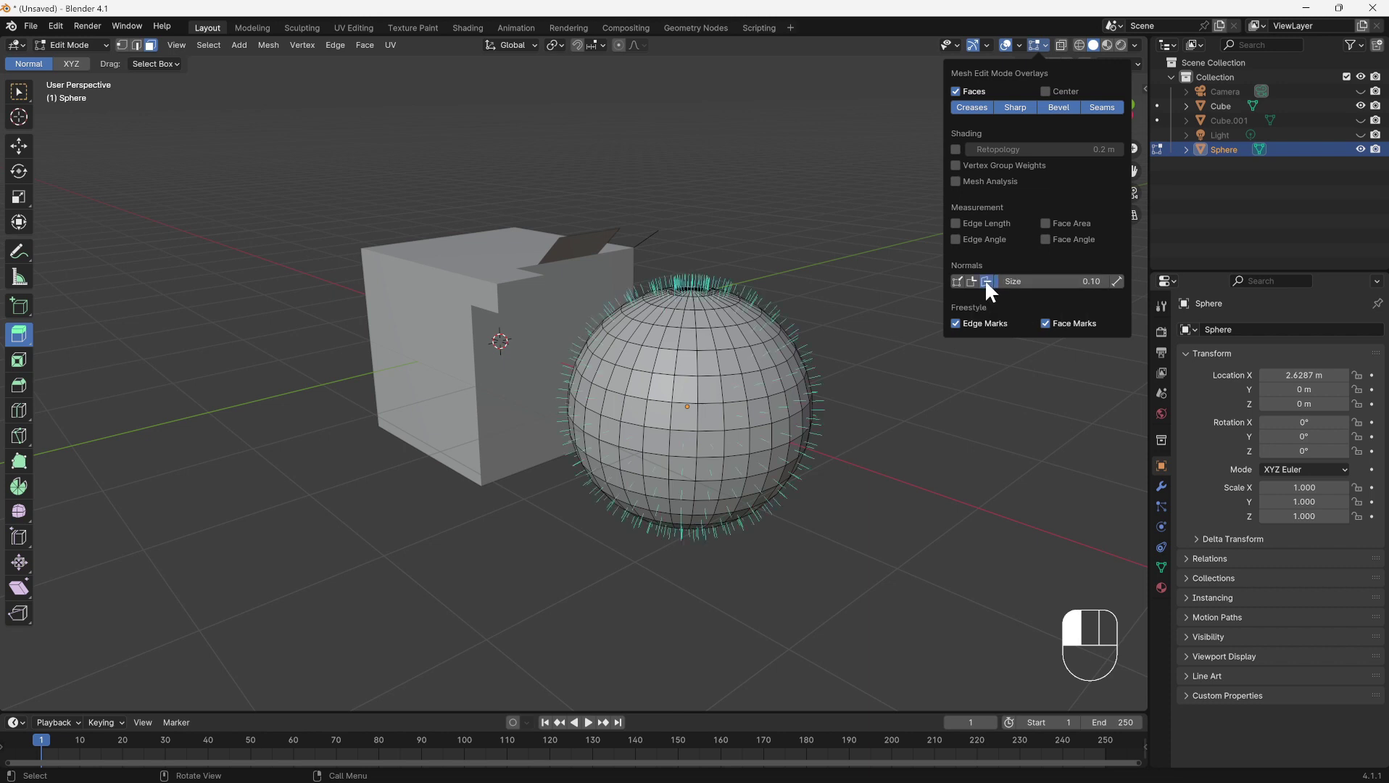
{"action": "mouse_move", "coordinate": [1010, 281]}
{"action": "left_mouse_down"}
{"action": "mouse_move", "coordinate": [1053, 277]}
{"action": "mouse_move", "coordinate": [1013, 286]}
{"action": "left_mouse_up"}
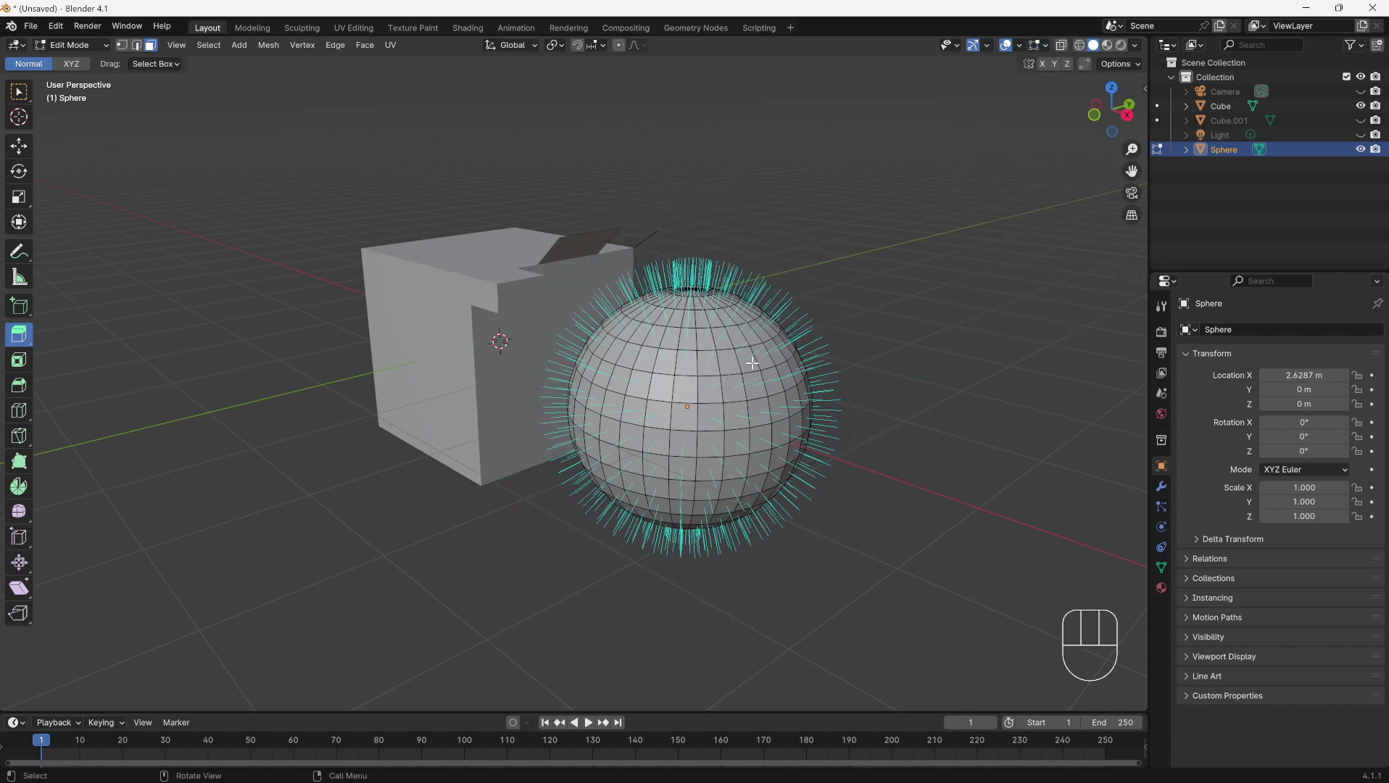
Extrude one face near the sphere's top and one near its bottom outward along their normals
{"action": "scroll", "coordinate": [648, 251], "scroll_direction": "up", "scroll_amount": 3}
{"action": "left_click", "coordinate": [647, 251]}
{"action": "left_click_drag", "start_coordinate": [653, 214], "coordinate": [688, 142]}
{"action": "left_click", "coordinate": [695, 571]}
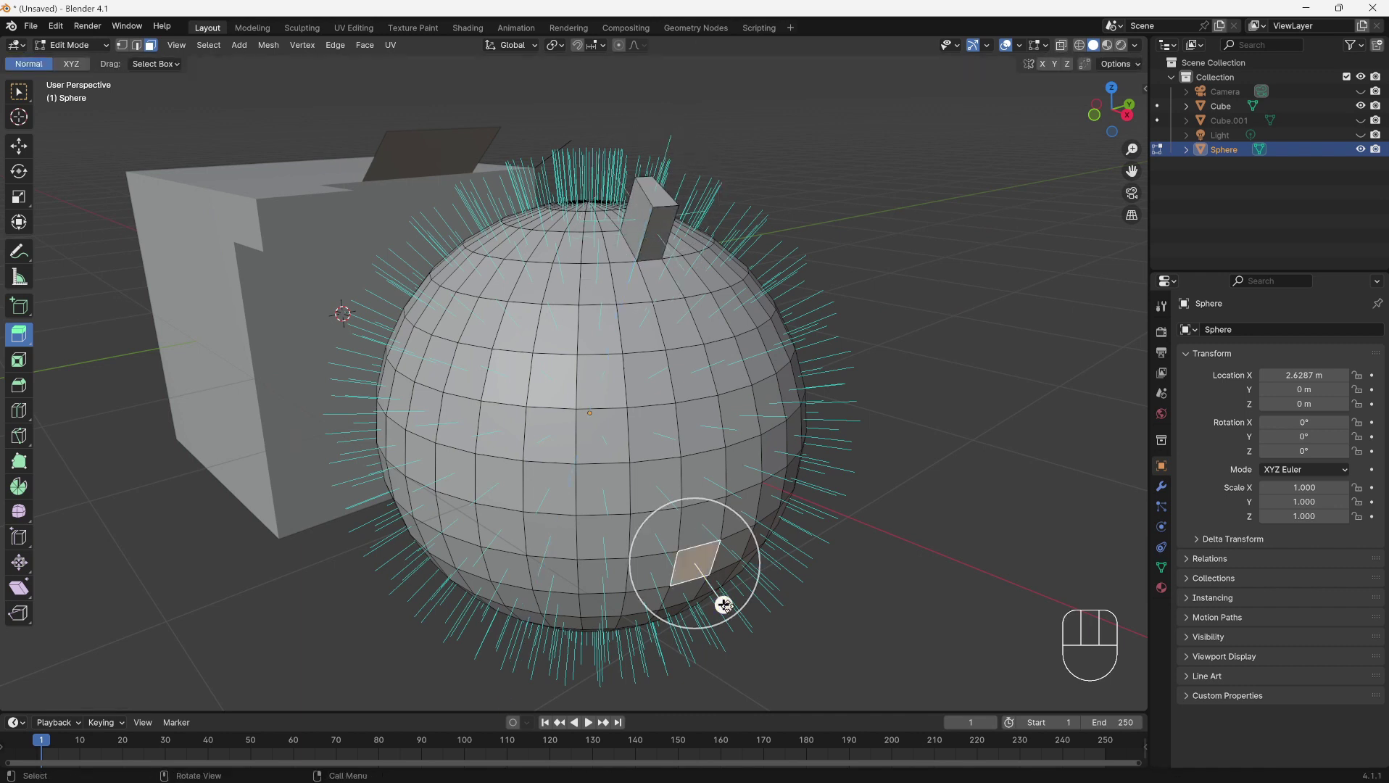
{"action": "left_click_drag", "start_coordinate": [720, 607], "coordinate": [762, 660]}
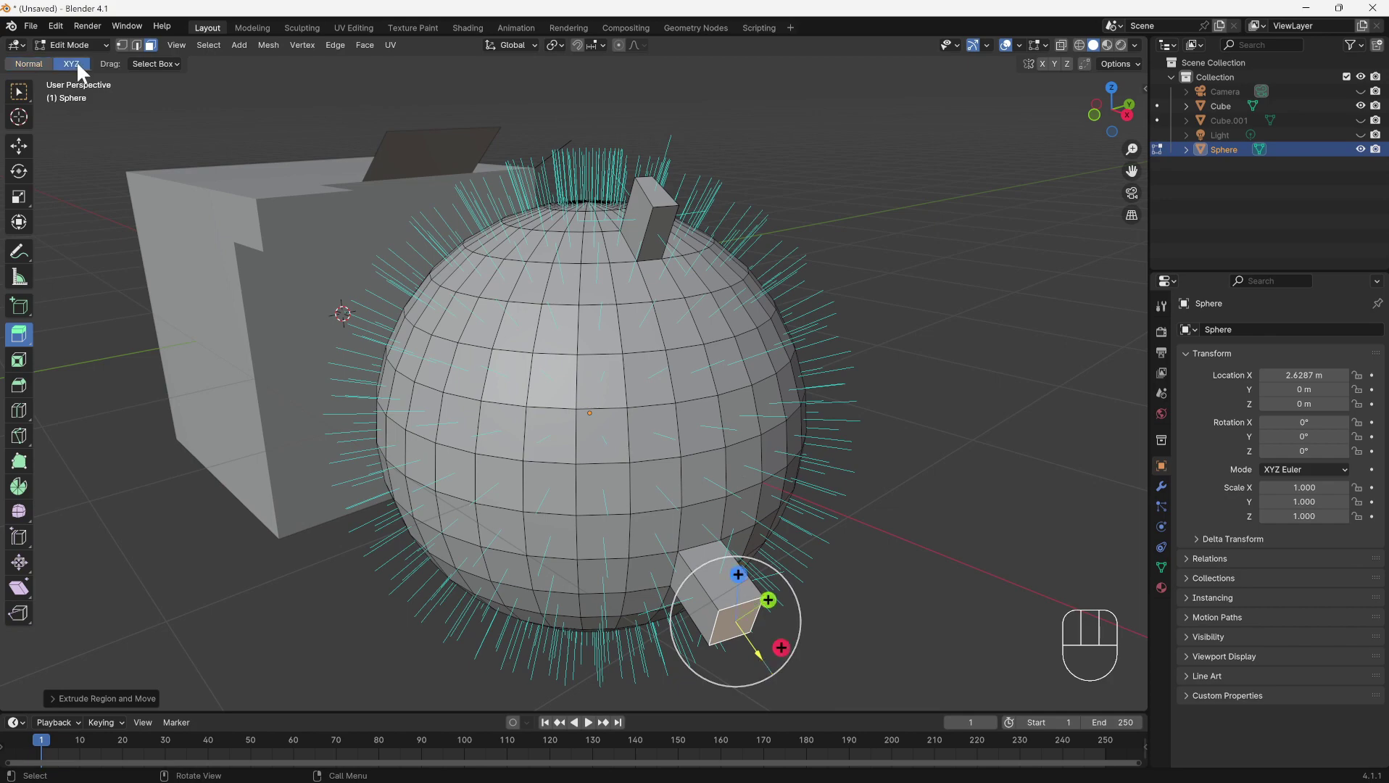
Extrude a sphere face along an axis with the XYZ orientation, and return to editing the cube with the sphere hidden
{"action": "left_click", "coordinate": [631, 246]}
{"action": "middle_click_drag", "start_coordinate": [631, 245], "coordinate": [702, 428]}
{"action": "left_click_drag", "start_coordinate": [702, 428], "coordinate": [660, 472]}
{"action": "middle_click_drag", "start_coordinate": [918, 185], "coordinate": [746, 273]}
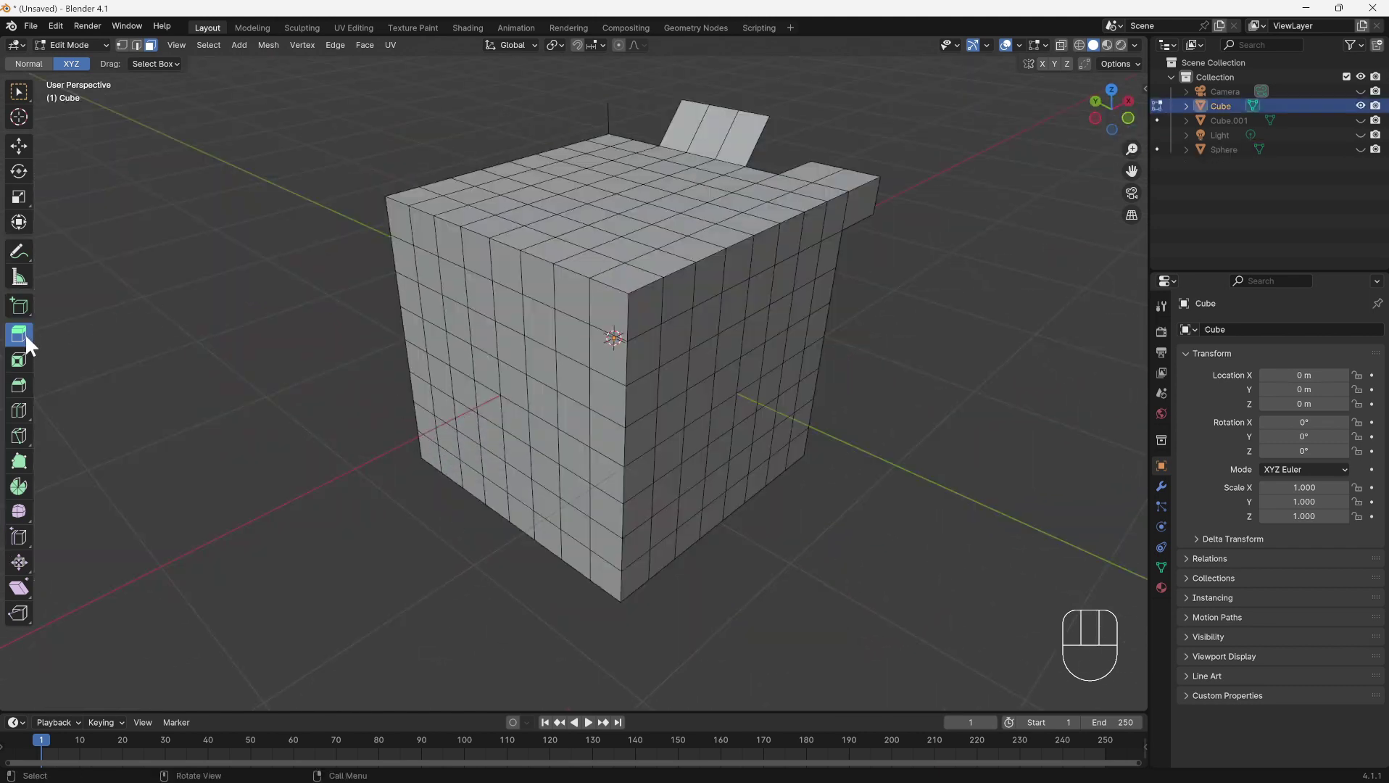
Use Extrude Manifold to push a row of three faces inward on the cube's side, making a recess
{"action": "left_click_drag", "start_coordinate": [25, 334], "coordinate": [83, 370]}
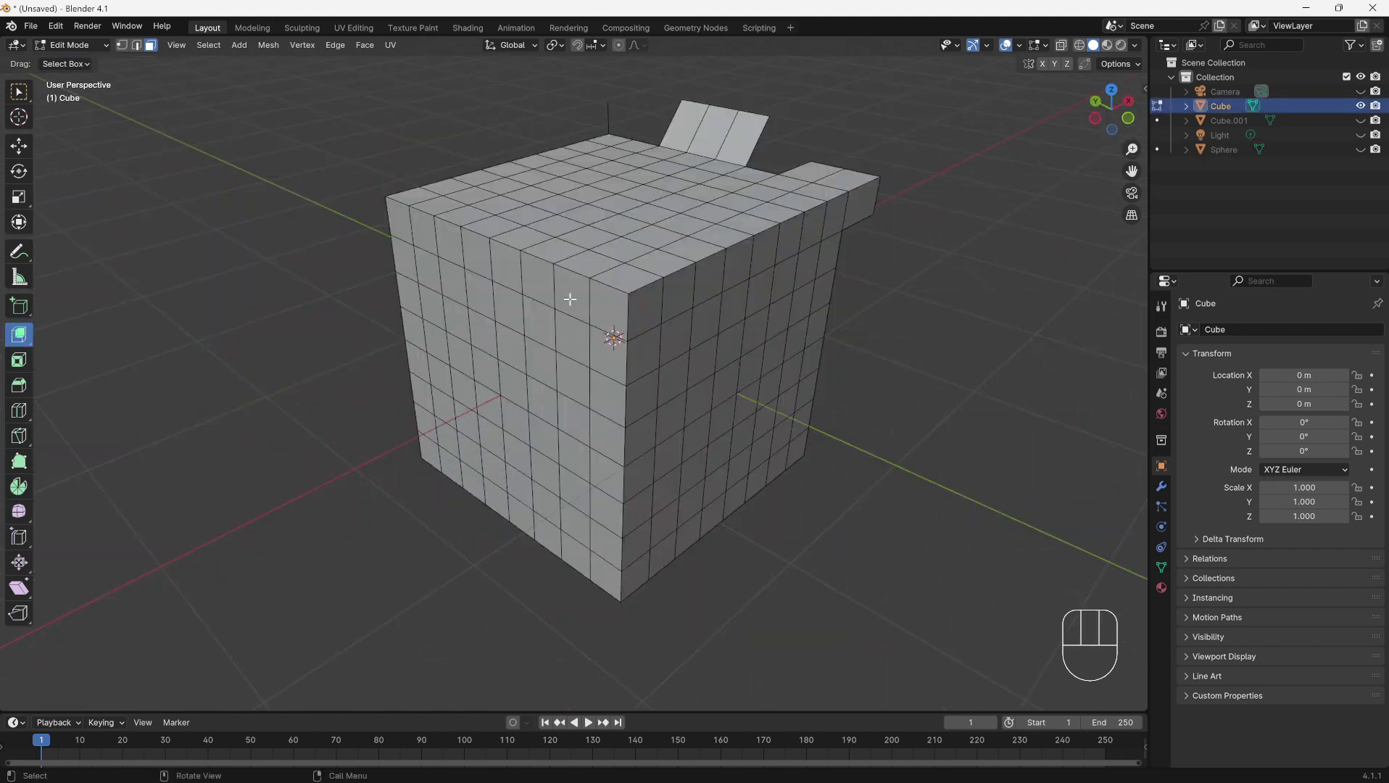
{"action": "left_click", "coordinate": [708, 329]}
{"action": "left_click", "coordinate": [700, 365]}
{"action": "left_click", "coordinate": [729, 347], "text": "shift"}
{"action": "left_click", "coordinate": [757, 330], "text": "shift"}
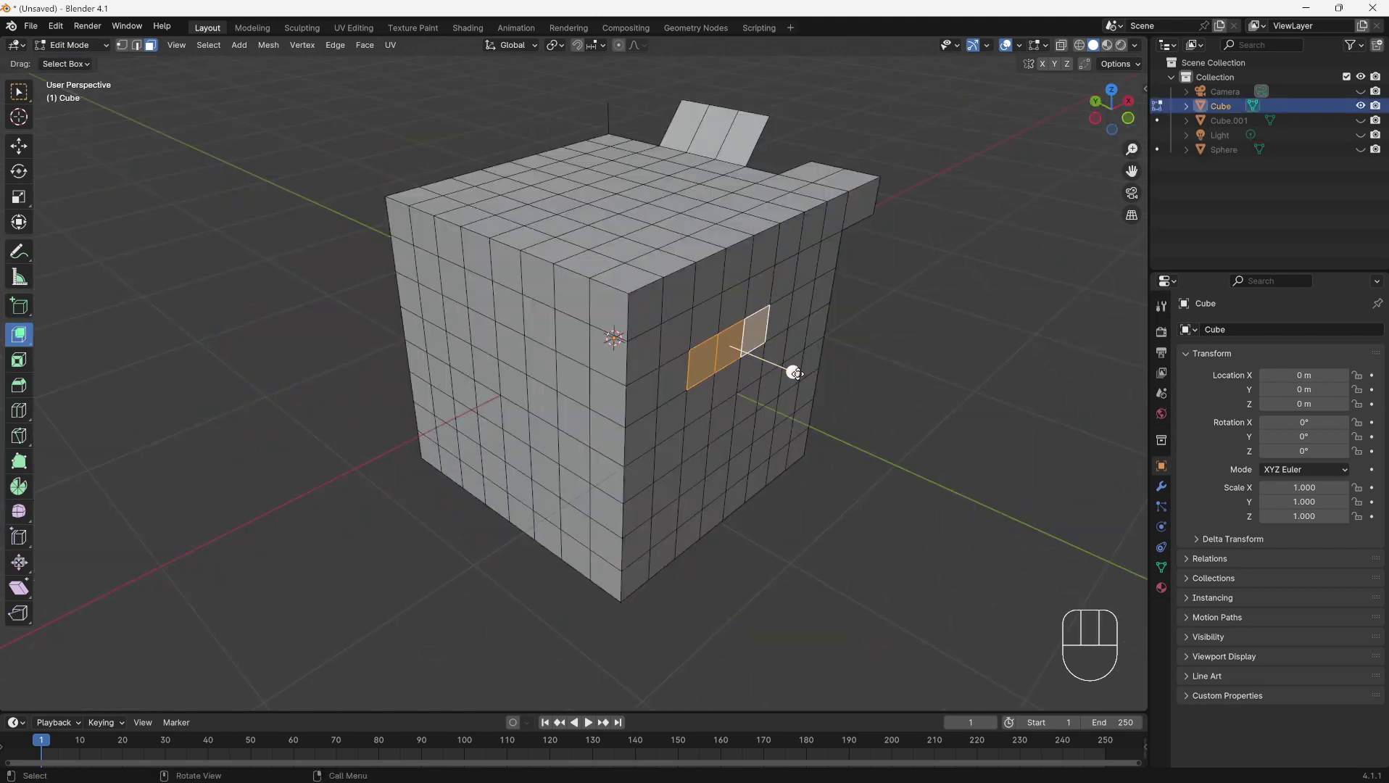
{"action": "left_click_drag", "start_coordinate": [794, 372], "coordinate": [769, 362]}
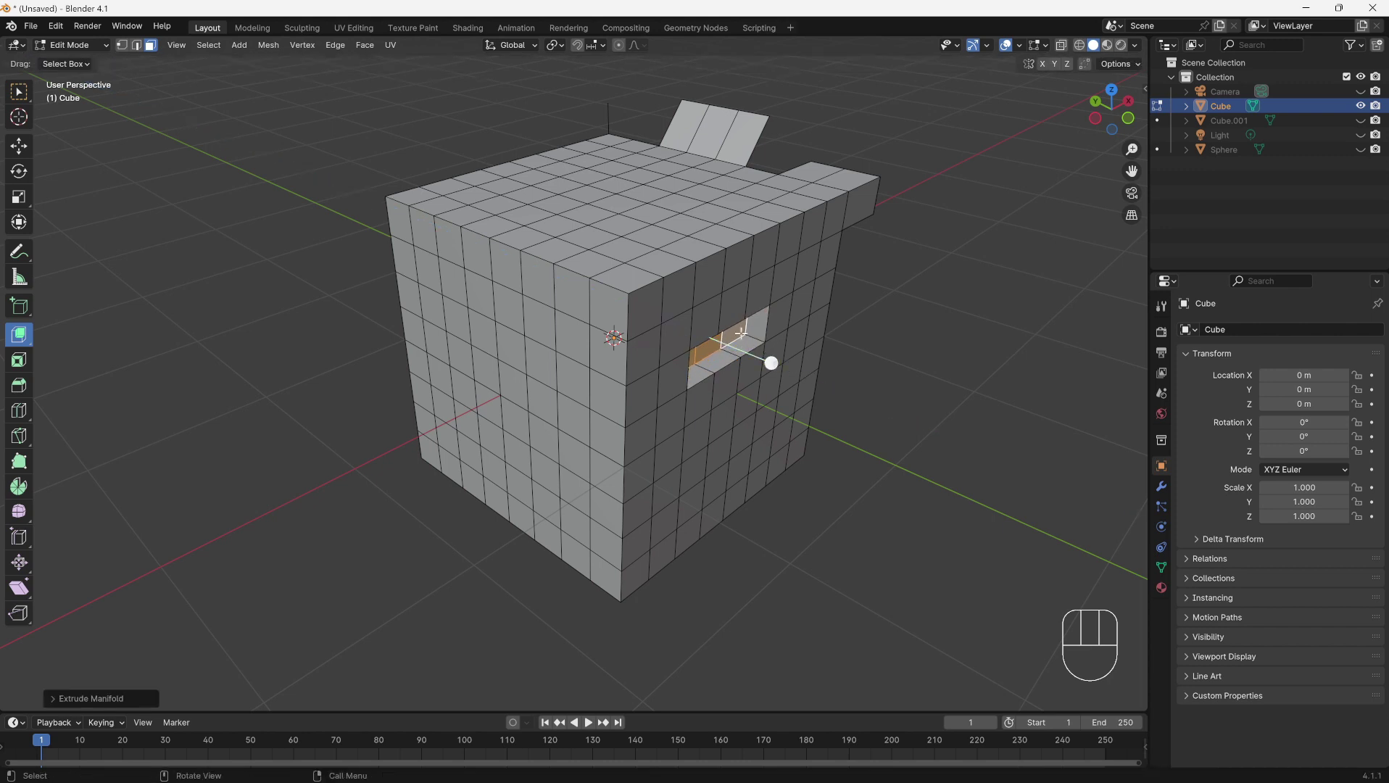
Push two adjacent faces along the cube's upper edge inward with Extrude Manifold to cut a notch
{"action": "left_click", "coordinate": [677, 296]}
{"action": "left_click", "coordinate": [708, 279], "text": "shift"}
{"action": "left_click_drag", "start_coordinate": [742, 305], "coordinate": [683, 307]}
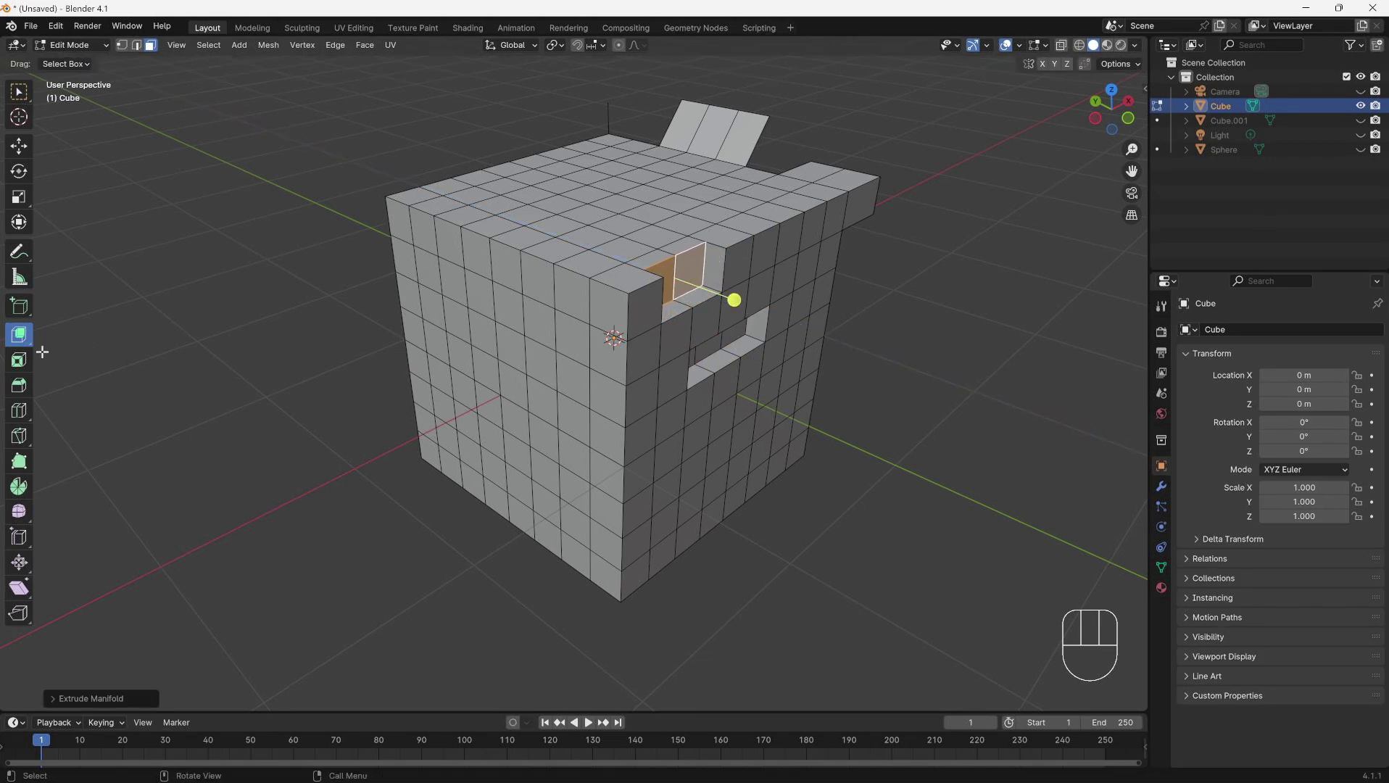
Switch to Extrude Region and push two adjacent faces near the same upper edge inward for comparison
{"action": "left_click_drag", "start_coordinate": [22, 337], "coordinate": [66, 335]}
{"action": "left_click", "coordinate": [782, 241]}
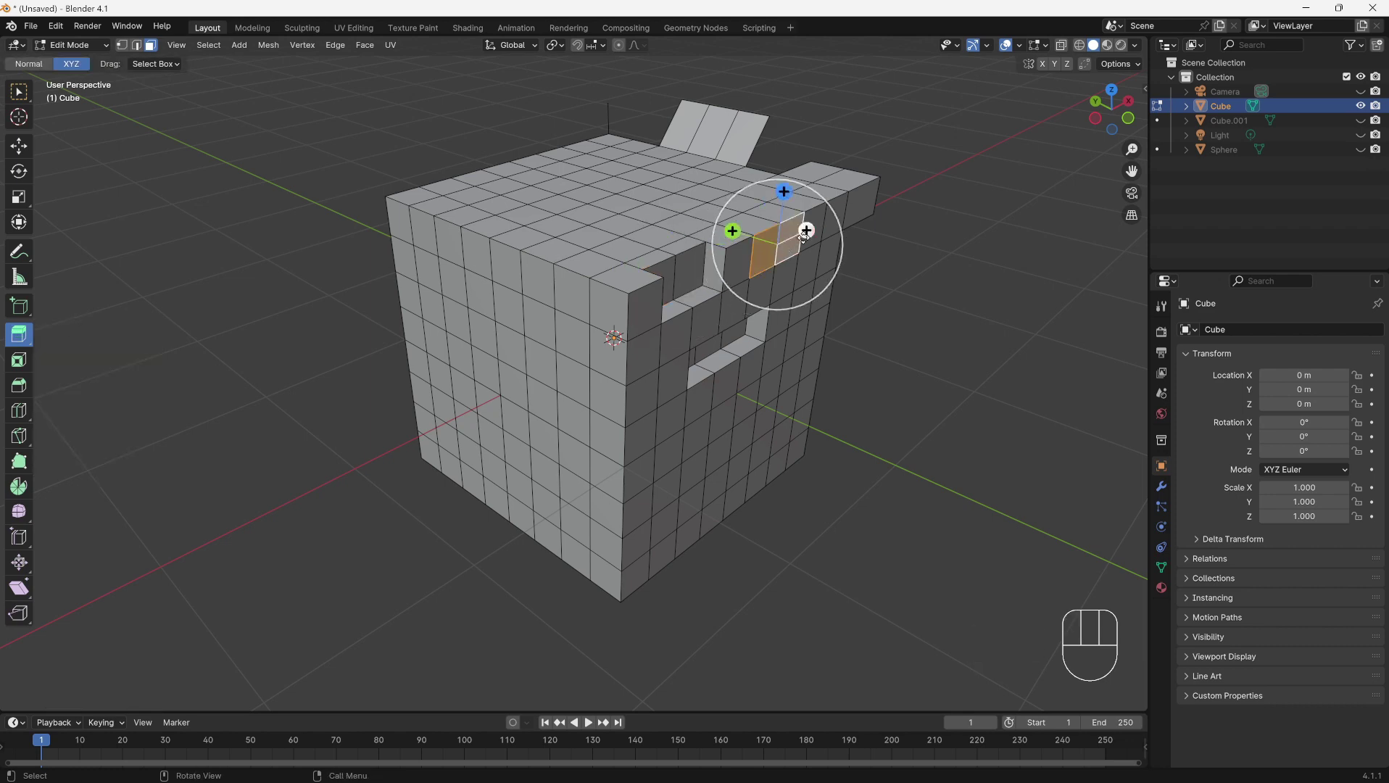
{"action": "left_click_drag", "start_coordinate": [803, 236], "coordinate": [783, 241]}
{"action": "middle_click_drag", "start_coordinate": [784, 240], "coordinate": [616, 254]}
Use Extrude Along Normals to pull a row of adjacent faces outward on another side of the cube
{"action": "left_click_drag", "start_coordinate": [20, 351], "coordinate": [69, 345]}
{"action": "middle_click_drag", "start_coordinate": [593, 286], "coordinate": [656, 341]}
{"action": "left_click", "coordinate": [682, 285]}
{"action": "left_click", "coordinate": [715, 270], "text": "shift"}
{"action": "left_click_drag", "start_coordinate": [754, 297], "coordinate": [814, 309]}
Extrude a row of three faces below the protruding block inward with Extrude Along Normals
{"action": "left_click", "coordinate": [701, 371]}
{"action": "left_click", "coordinate": [727, 362], "text": "shift"}
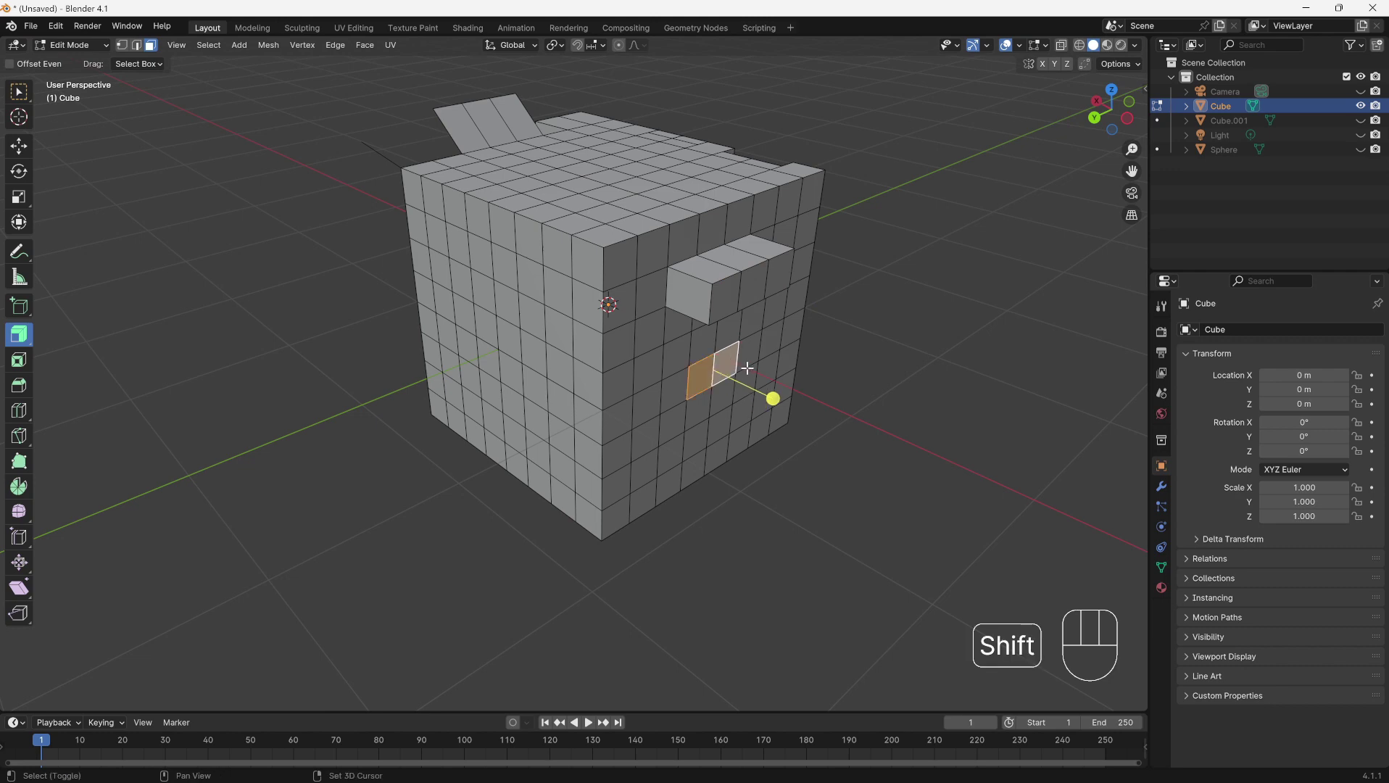
{"action": "left_click", "coordinate": [751, 359], "text": "shift"}
{"action": "mouse_move", "coordinate": [785, 388]}
{"action": "left_mouse_down"}
{"action": "mouse_move", "coordinate": [807, 416]}
{"action": "mouse_move", "coordinate": [792, 409]}
{"action": "left_mouse_up"}
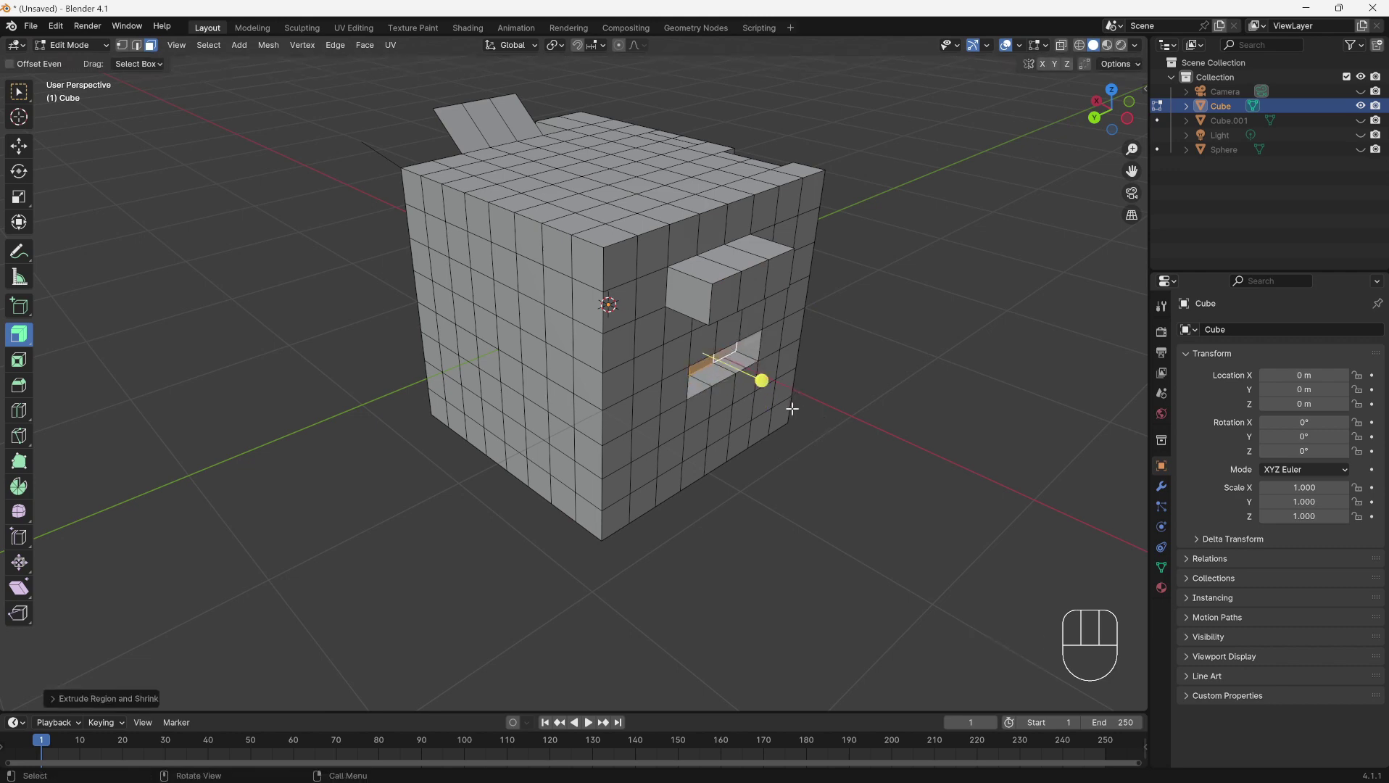
{"action": "mouse_move", "coordinate": [474, 357]}
{"action": "middle_mouse_down"}
{"action": "mouse_move", "coordinate": [607, 367]}
{"action": "mouse_move", "coordinate": [465, 382]}
{"action": "middle_mouse_up"}
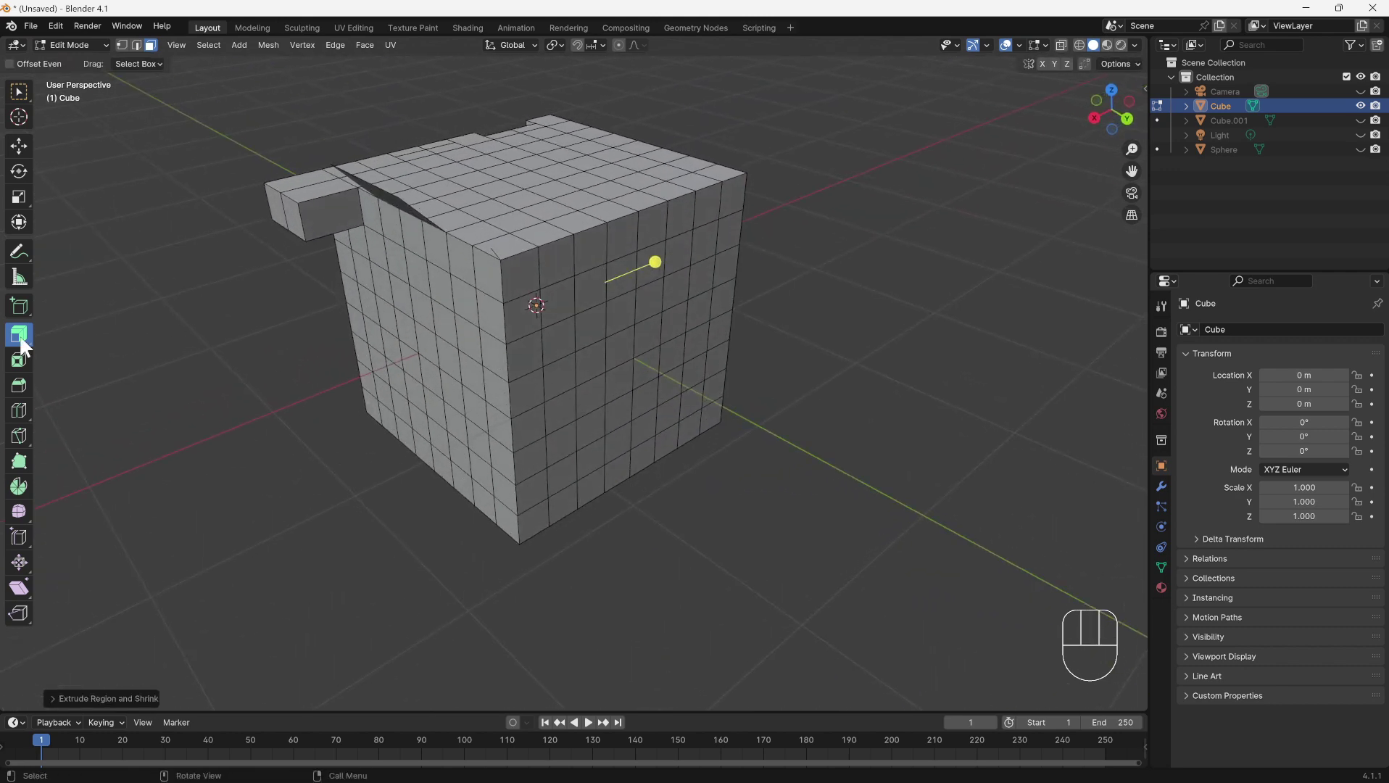
Use Extrude Individual to pull out one face on each of the three cube sides around a corner
{"action": "left_click_drag", "start_coordinate": [19, 334], "coordinate": [92, 374]}
{"action": "left_click", "coordinate": [486, 444]}
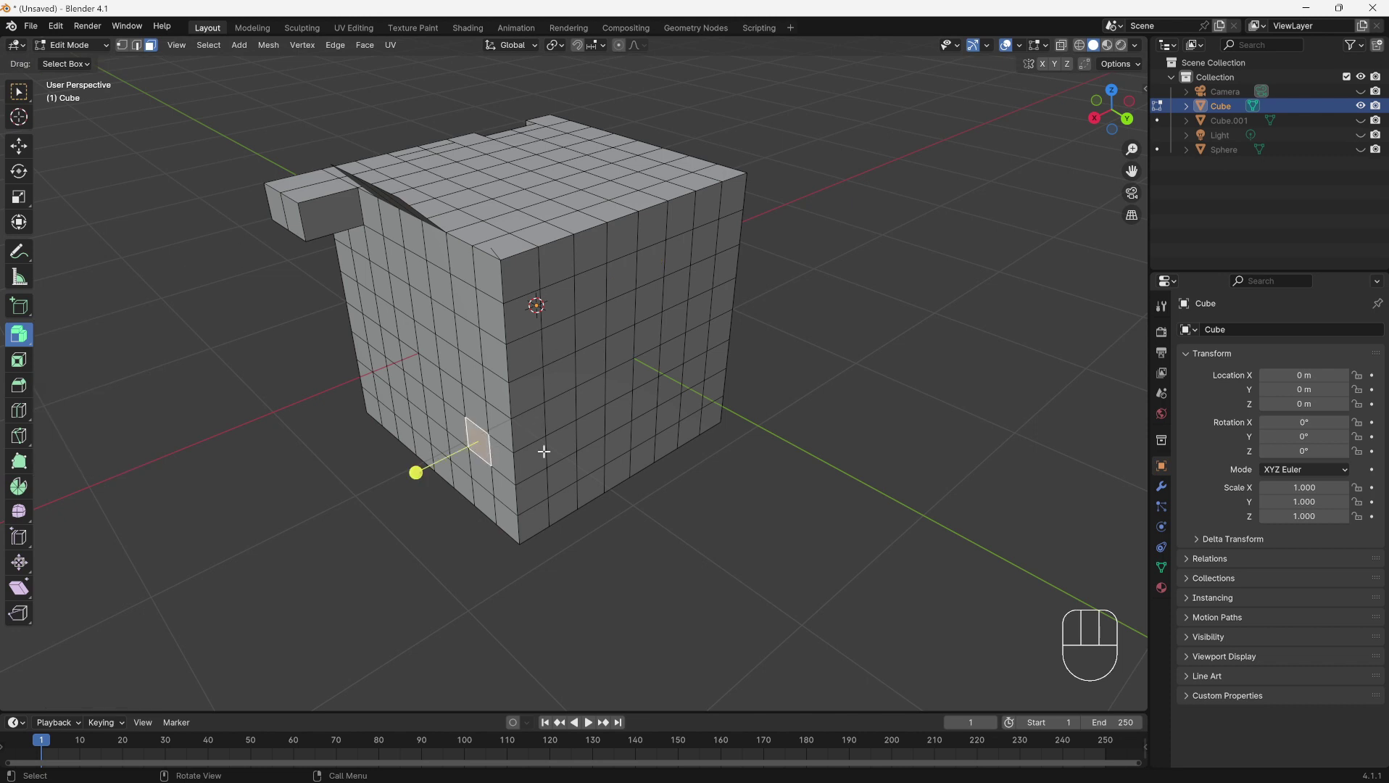
{"action": "left_click", "coordinate": [560, 445], "text": "shift"}
{"action": "left_click", "coordinate": [522, 219], "text": "shift"}
{"action": "middle_click_drag", "start_coordinate": [522, 219], "coordinate": [565, 420]}
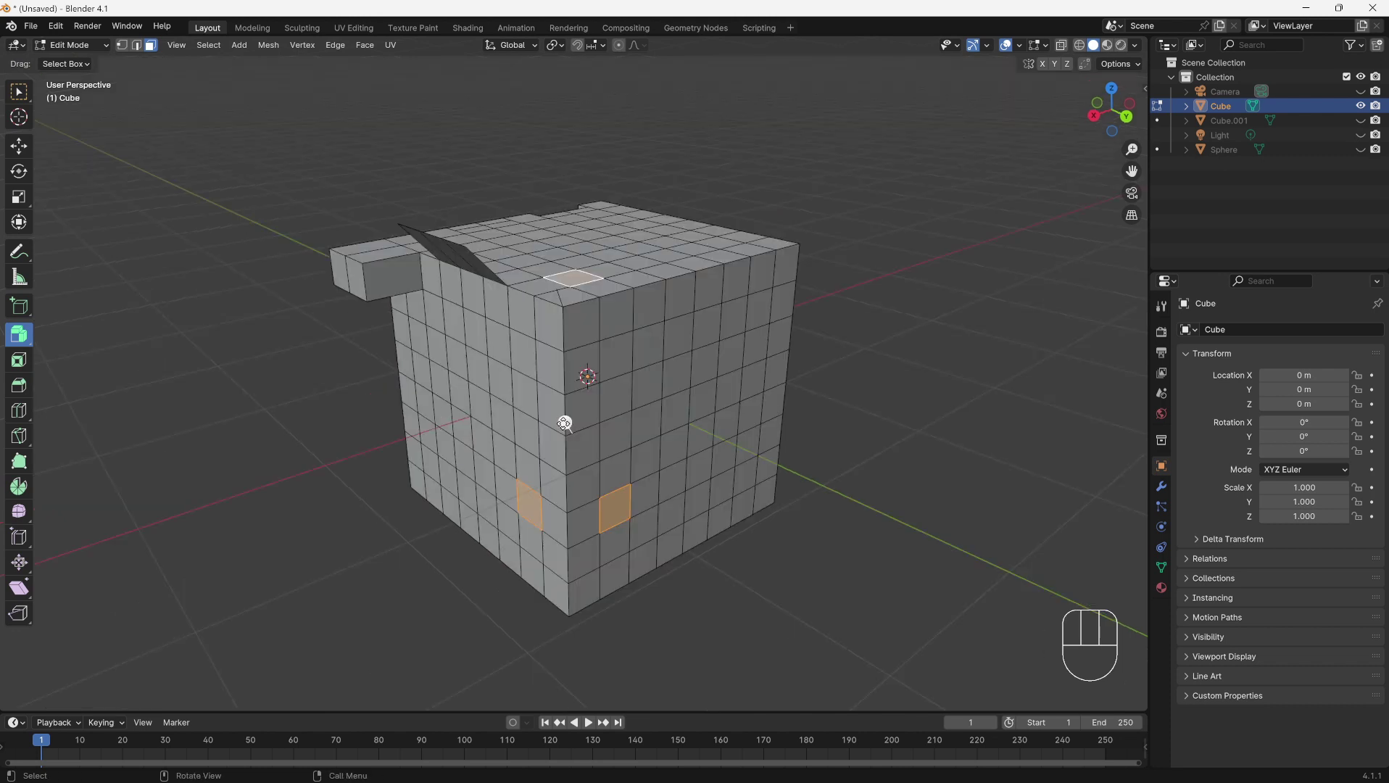
{"action": "left_click_drag", "start_coordinate": [565, 419], "coordinate": [488, 377]}
{"action": "left_click", "coordinate": [482, 366]}
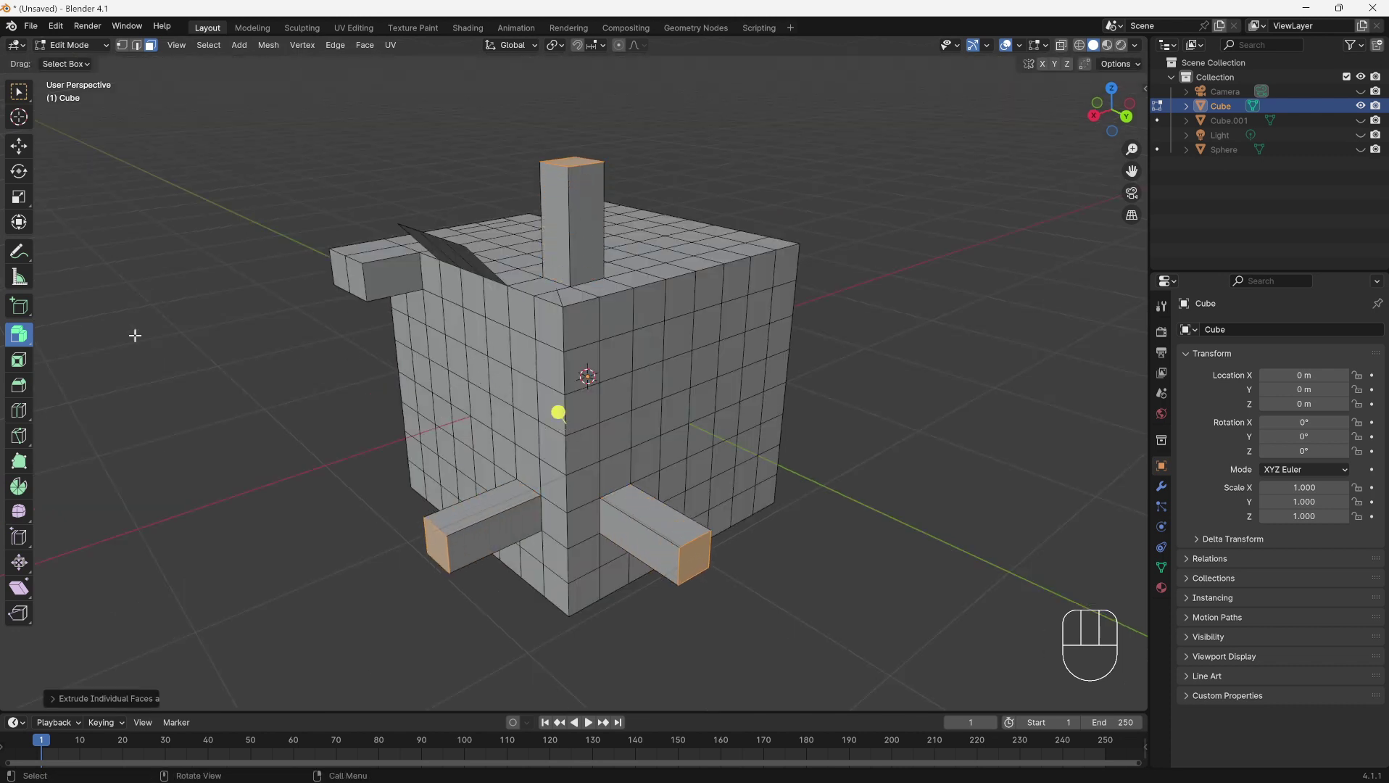
Select the three faces beside the individual extrusions and extrude them together with Extrude Region
{"action": "left_click", "coordinate": [636, 279], "text": "shift"}
{"action": "left_click", "coordinate": [653, 489], "text": "shift"}
{"action": "key", "text": "e"}
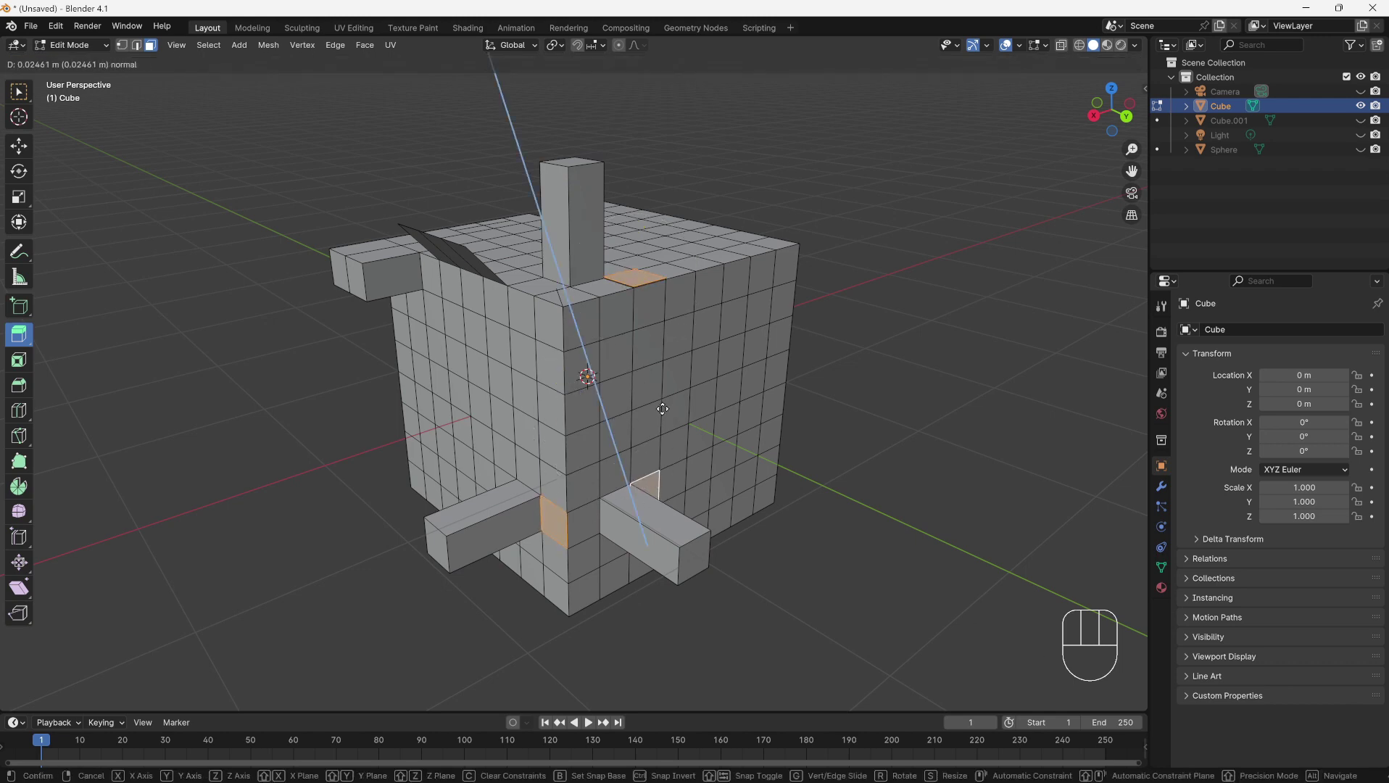
{"action": "left_click", "coordinate": [692, 339]}
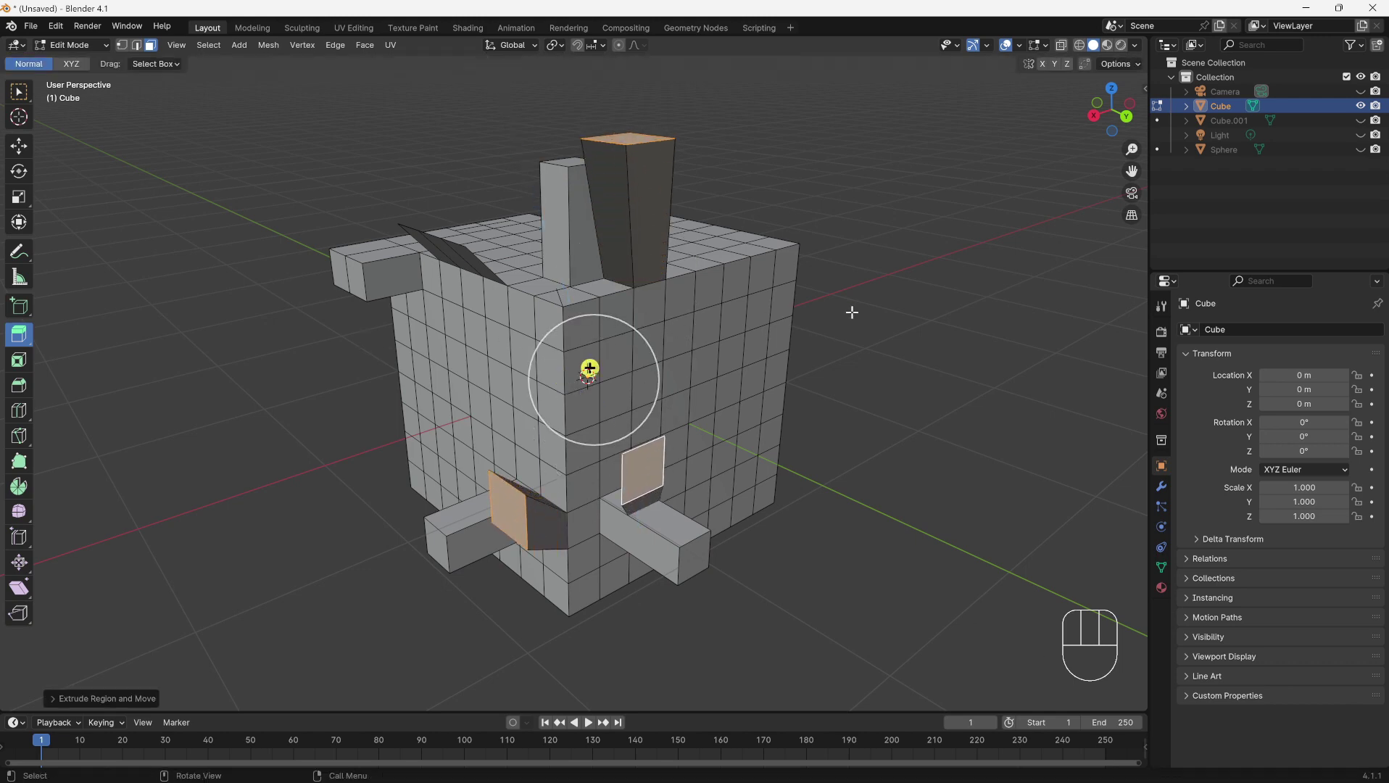
Select a single face on the cube's top and extrude it straight up with Extrude to Cursor in front view
{"action": "key", "text": "alt+a"}
{"action": "middle_click_drag", "start_coordinate": [693, 339], "coordinate": [611, 280]}
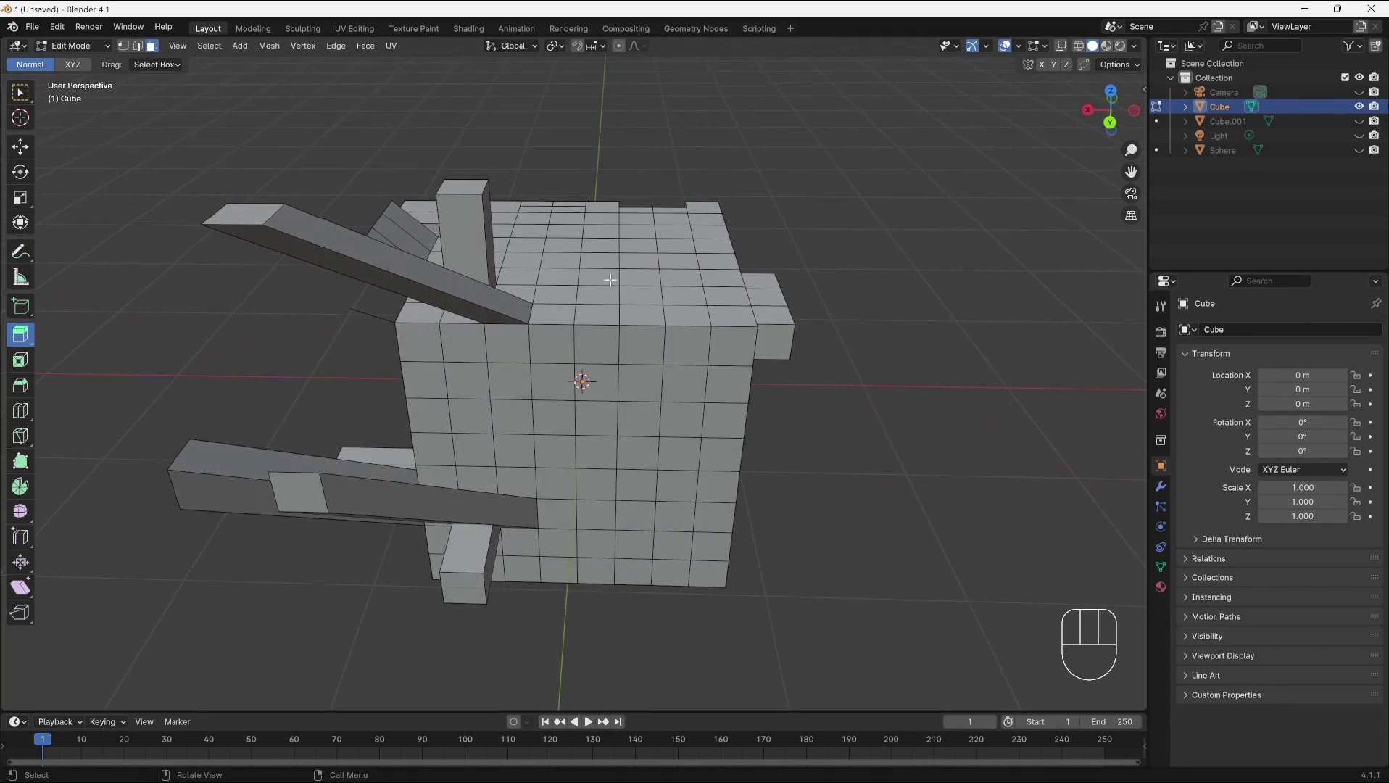
{"action": "left_click", "coordinate": [611, 280], "text": "shift"}
{"action": "middle_click_drag", "start_coordinate": [611, 280], "coordinate": [142, 330]}
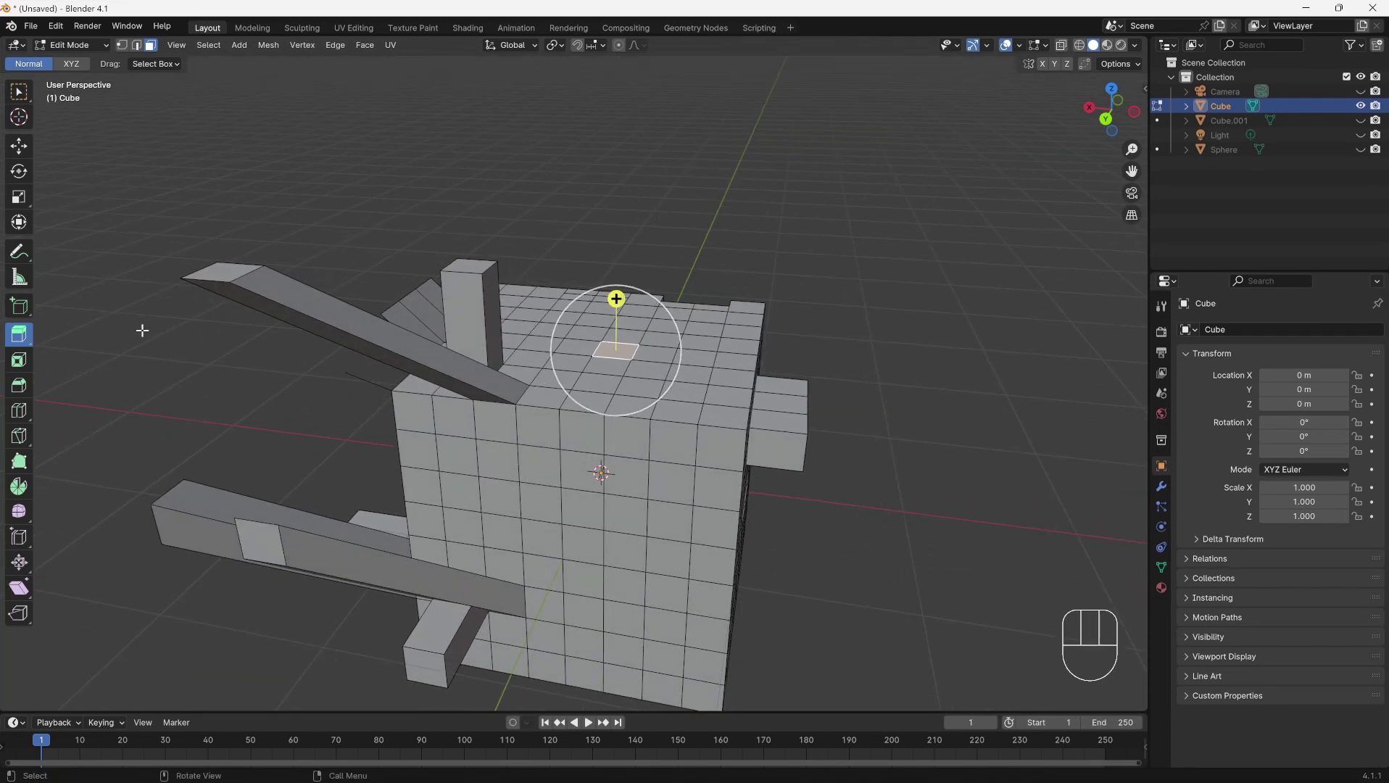
{"action": "left_click_drag", "start_coordinate": [19, 333], "coordinate": [94, 456]}
{"action": "middle_click_drag", "start_coordinate": [94, 442], "coordinate": [633, 235]}
{"action": "key", "text": "grave"}
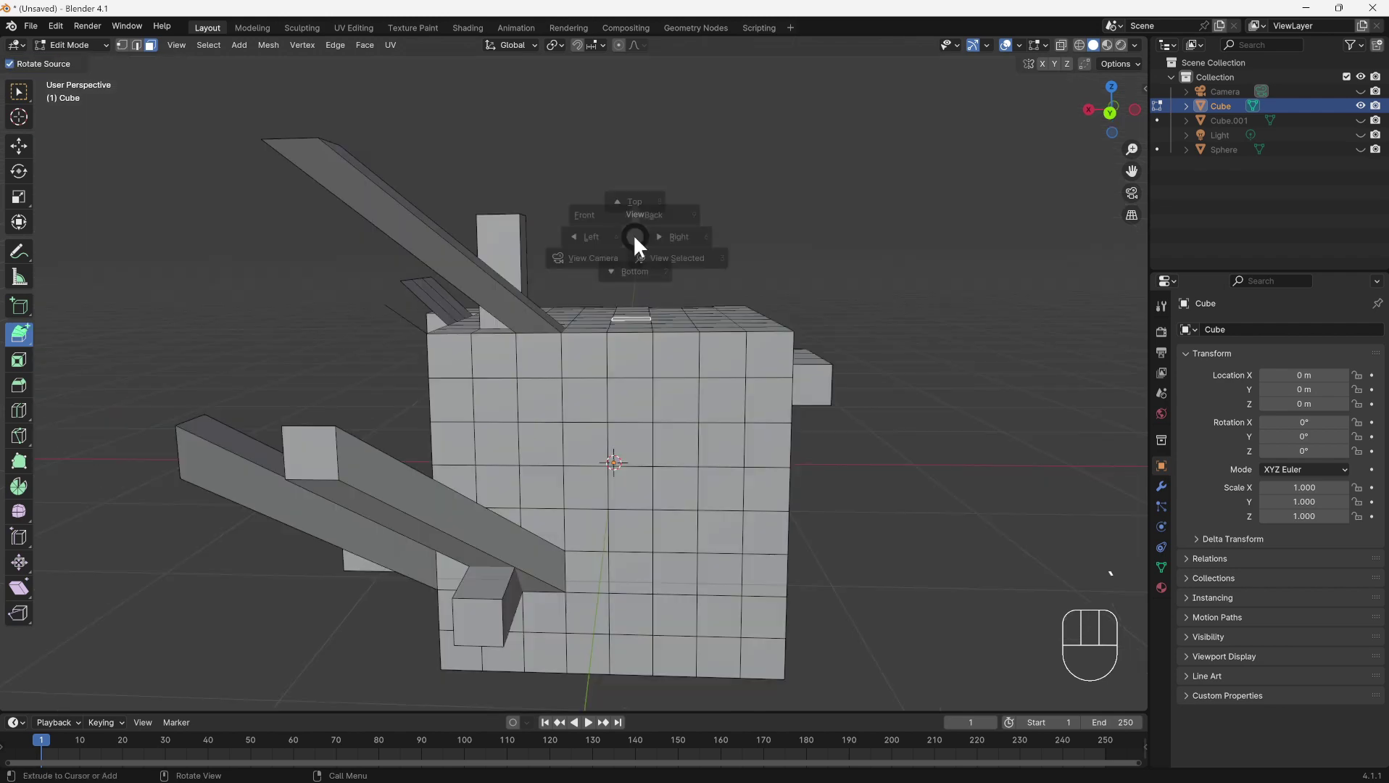
{"action": "left_click", "coordinate": [580, 192]}
{"action": "left_click", "coordinate": [516, 222]}
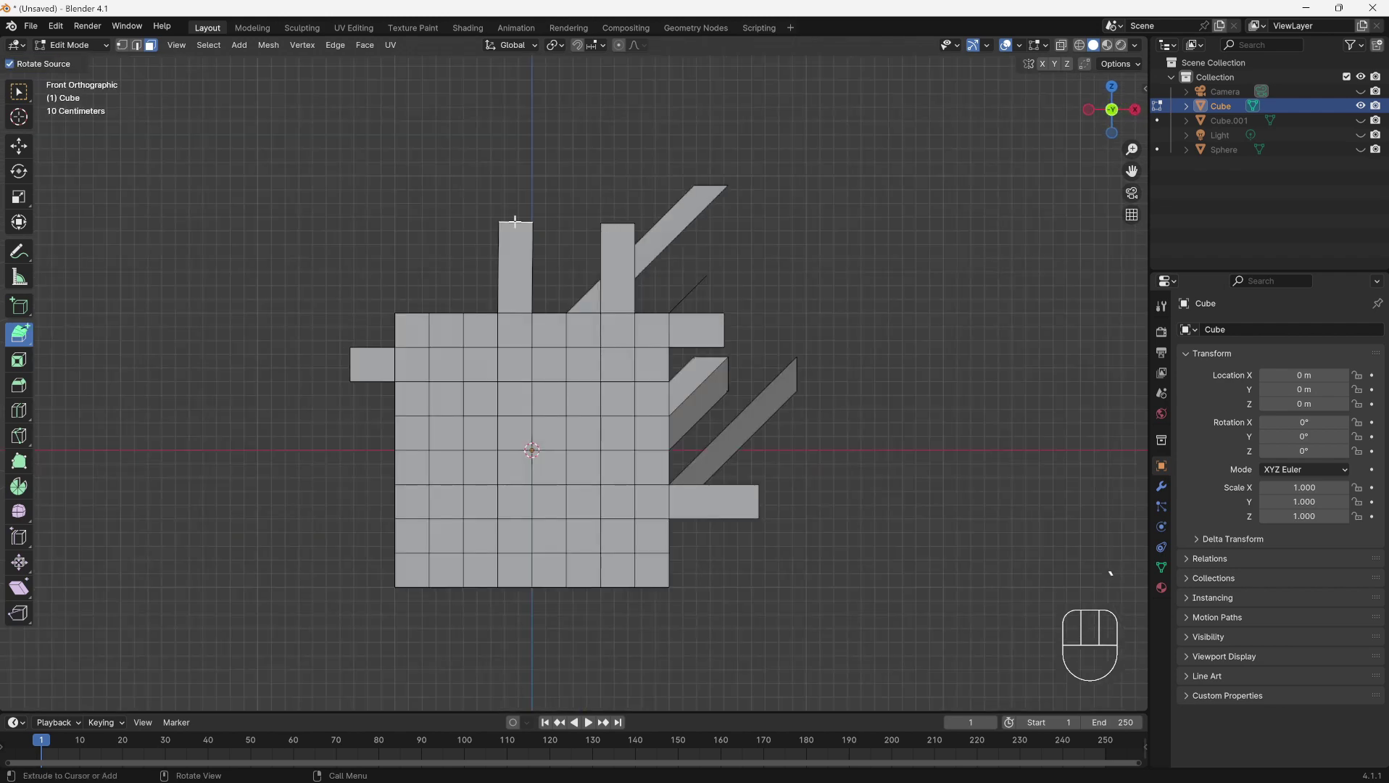
Continue the extruded column with five Extrude to Cursor segments that curl around into a hook, and return to Select Box
{"action": "left_click", "coordinate": [450, 159]}
{"action": "left_click", "coordinate": [362, 173]}
{"action": "left_click", "coordinate": [334, 241]}
{"action": "left_click", "coordinate": [378, 275]}
{"action": "left_click", "coordinate": [423, 237]}
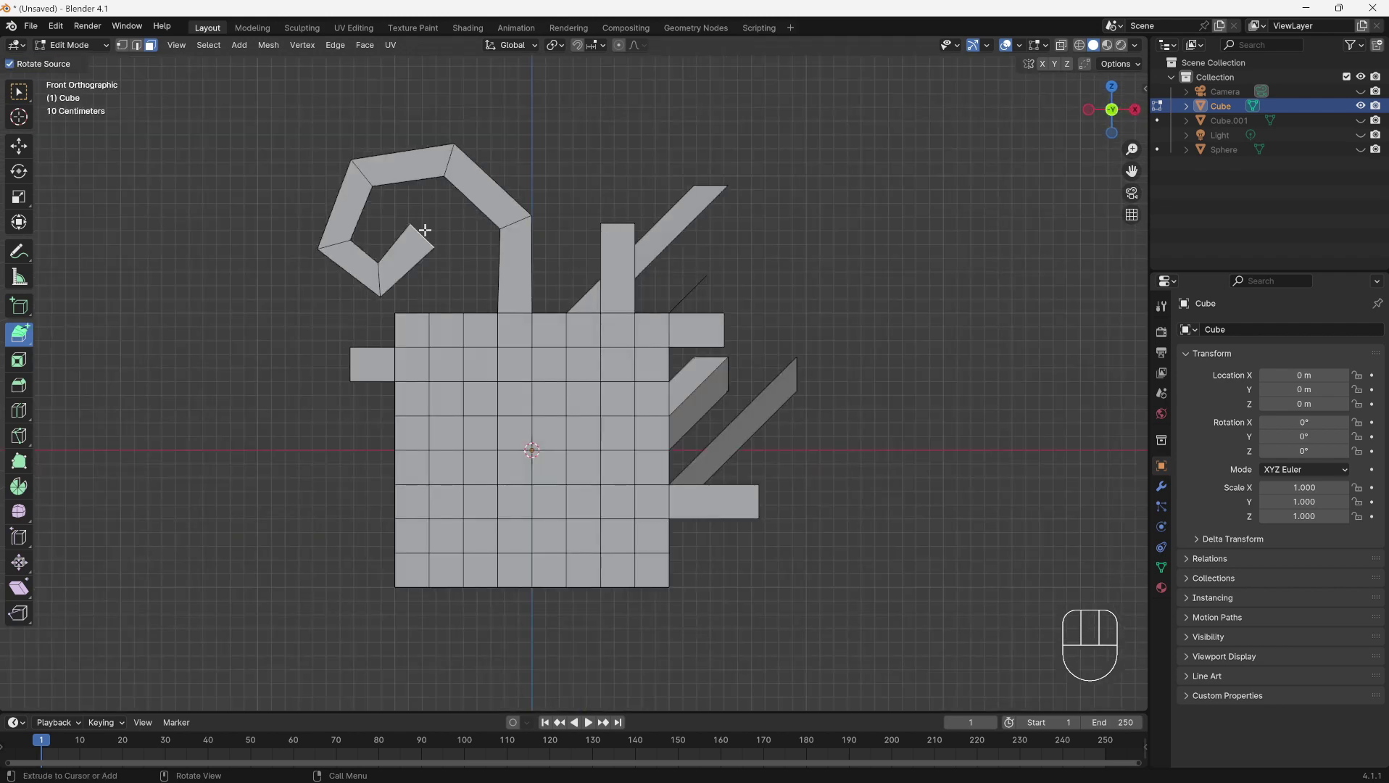
{"action": "middle_click_drag", "start_coordinate": [506, 208], "coordinate": [290, 322]}
{"action": "key", "text": "Tab"}
{"action": "key", "text": "Tab"}
{"action": "key", "text": "w"}
Select a row of three adjacent faces low on the cube's side and extrude them outward twice in succession
{"action": "middle_click_drag", "start_coordinate": [530, 511], "coordinate": [620, 458]}
{"action": "left_click", "coordinate": [609, 532], "text": "shift"}
{"action": "left_click", "coordinate": [620, 526], "text": "shift"}
{"action": "key", "text": "e"}
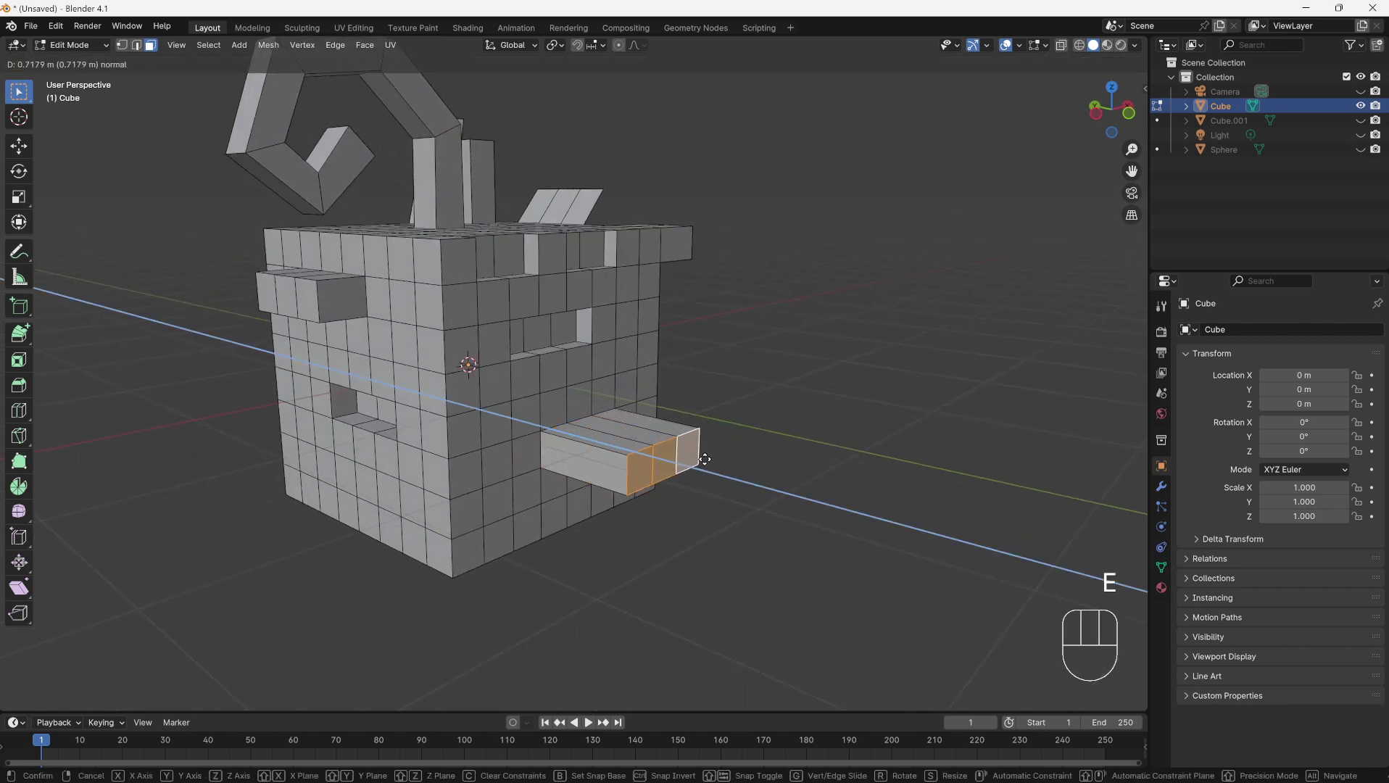
{"action": "left_click", "coordinate": [697, 465]}
{"action": "key", "text": "e"}
{"action": "left_click", "coordinate": [705, 485]}
In right view, extend the three-face arm with five segments extruded to the cursor, curving downward and back in on itself
{"action": "middle_click_drag", "start_coordinate": [757, 504], "coordinate": [818, 482]}
{"action": "key", "text": "grave"}
{"action": "left_click", "coordinate": [902, 473]}
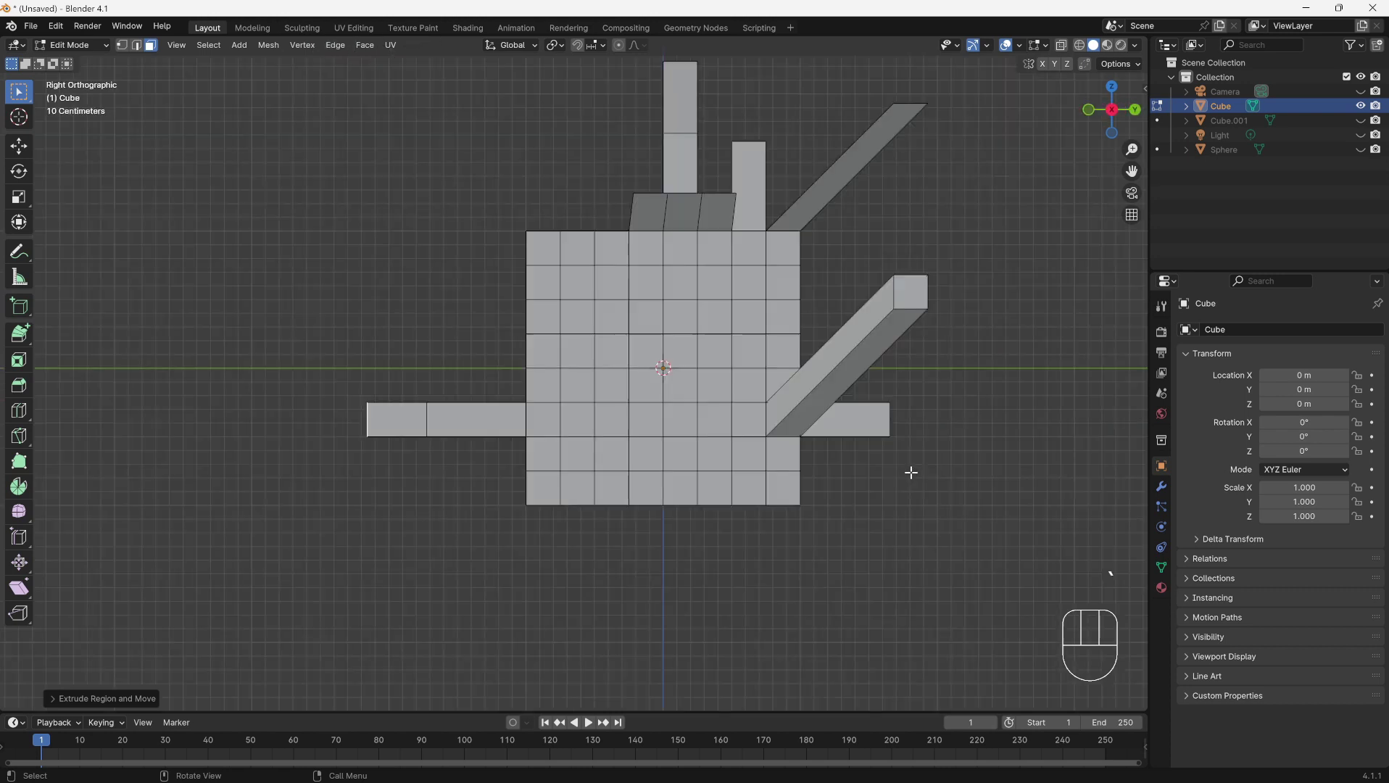
{"action": "right_click", "coordinate": [264, 436], "text": "ctrl+shift"}
{"action": "right_click", "coordinate": [216, 508], "text": "ctrl+shift"}
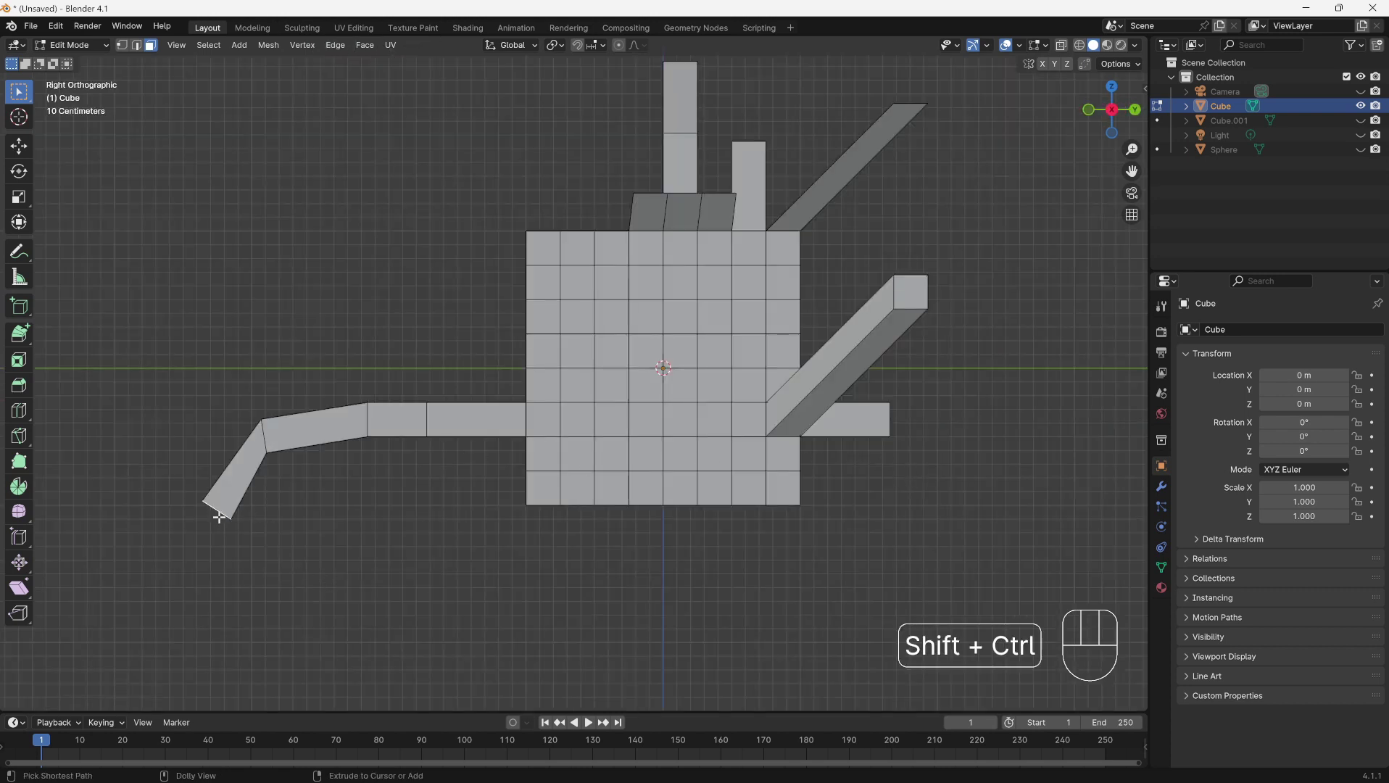
{"action": "right_click", "coordinate": [323, 592], "text": "ctrl+shift"}
{"action": "right_click", "coordinate": [382, 508], "text": "ctrl+shift"}
{"action": "right_click", "coordinate": [304, 488], "text": "ctrl+shift"}
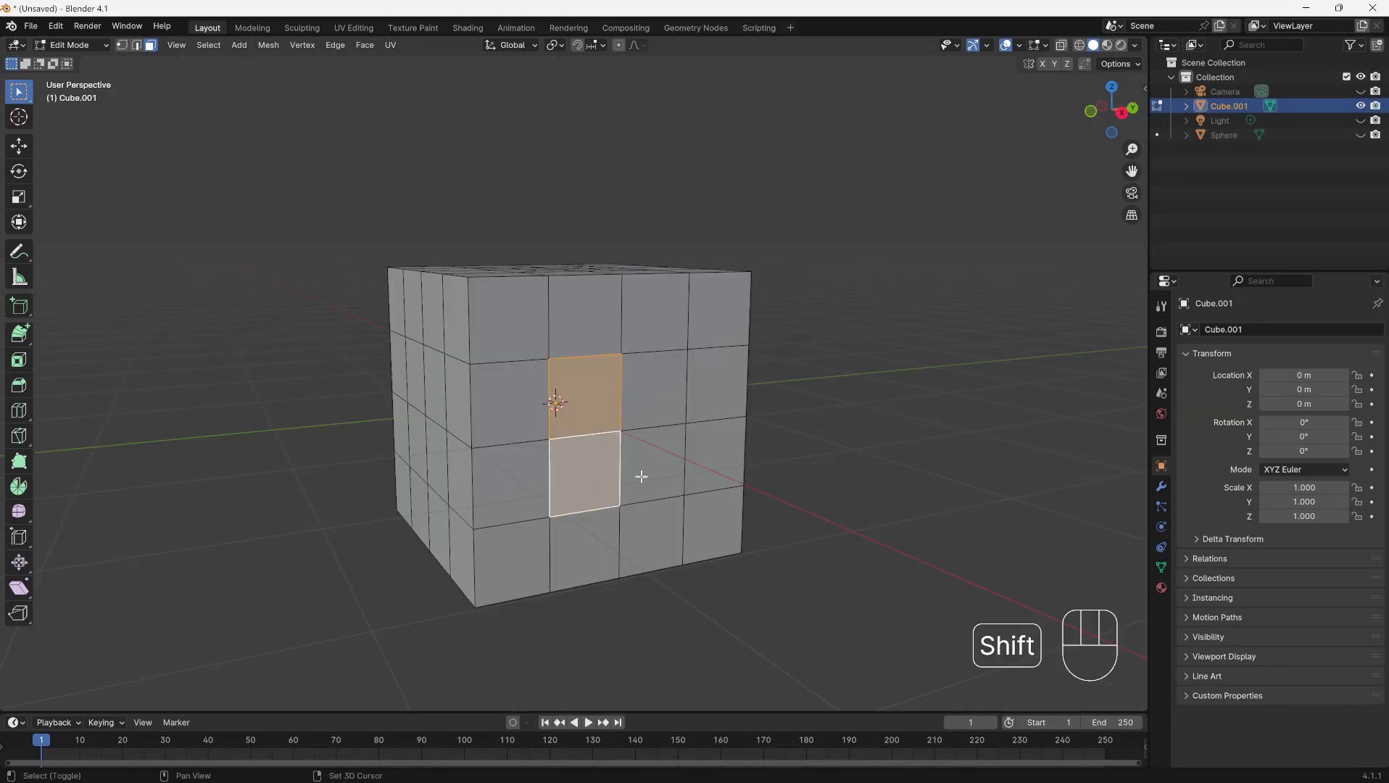
Select the central two-by-two block of faces on one side of the subdivided cube and inset it about 0.24 m
{"action": "left_click", "coordinate": [642, 477], "text": "shift"}
{"action": "left_click", "coordinate": [649, 395], "text": "shift"}
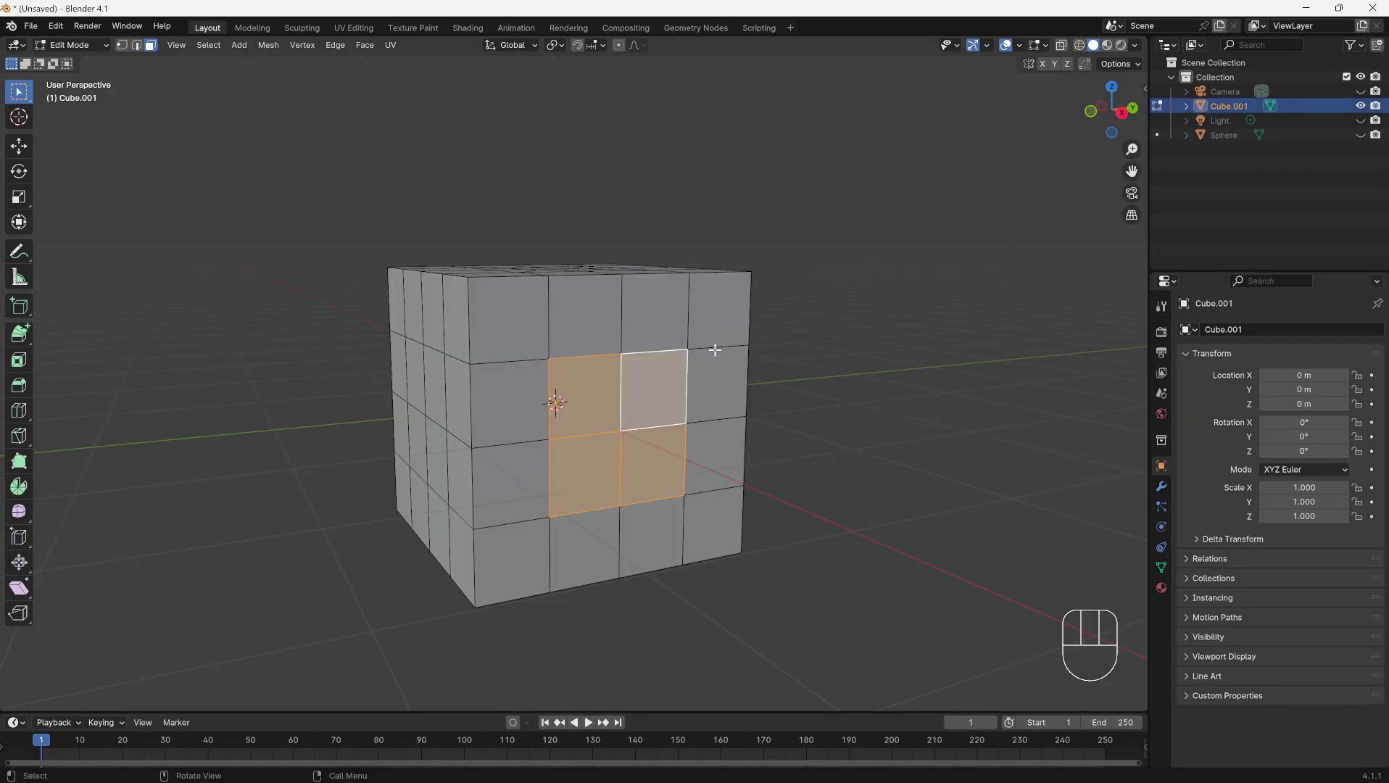
{"action": "key", "text": "i"}
{"action": "left_click", "coordinate": [741, 344]}
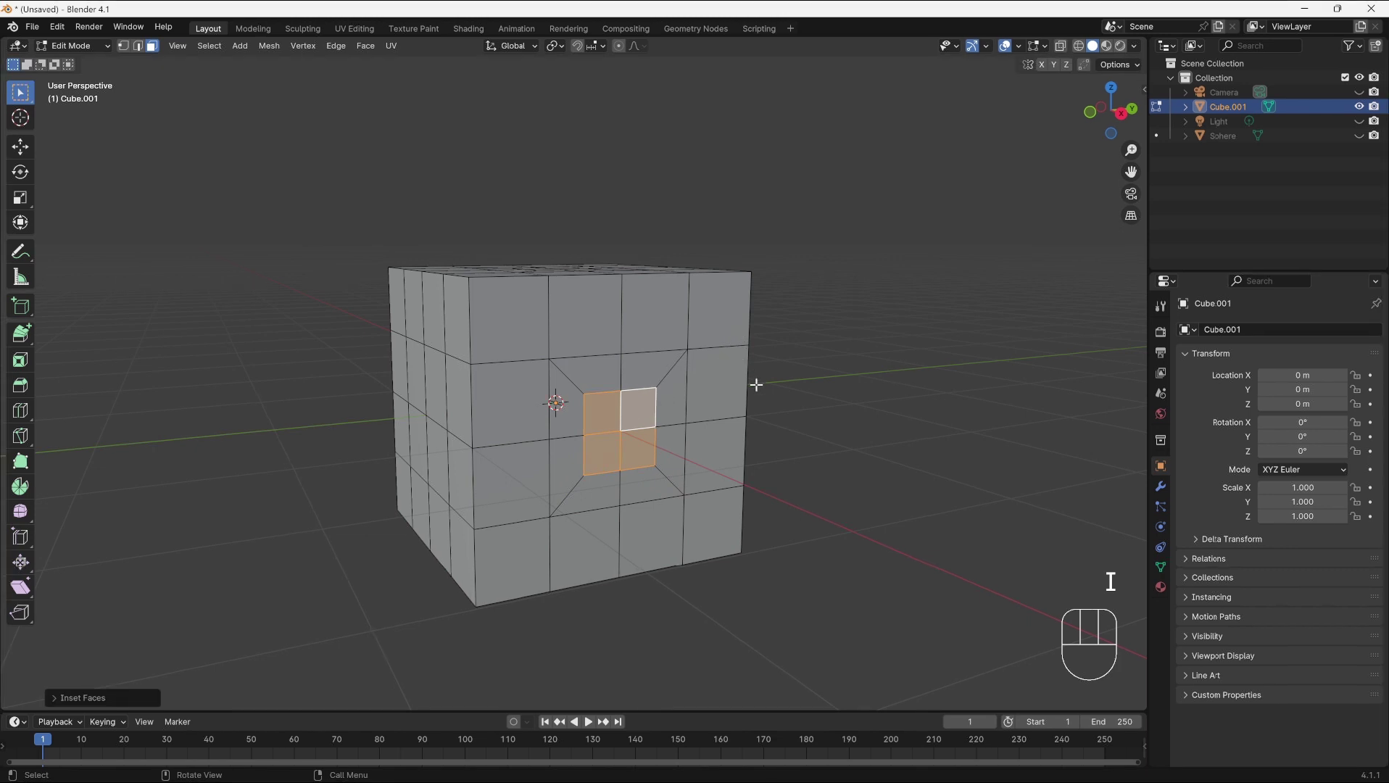
Change the inset to Individual and reduce its thickness to about 0.063 m
{"action": "key", "text": "F9"}
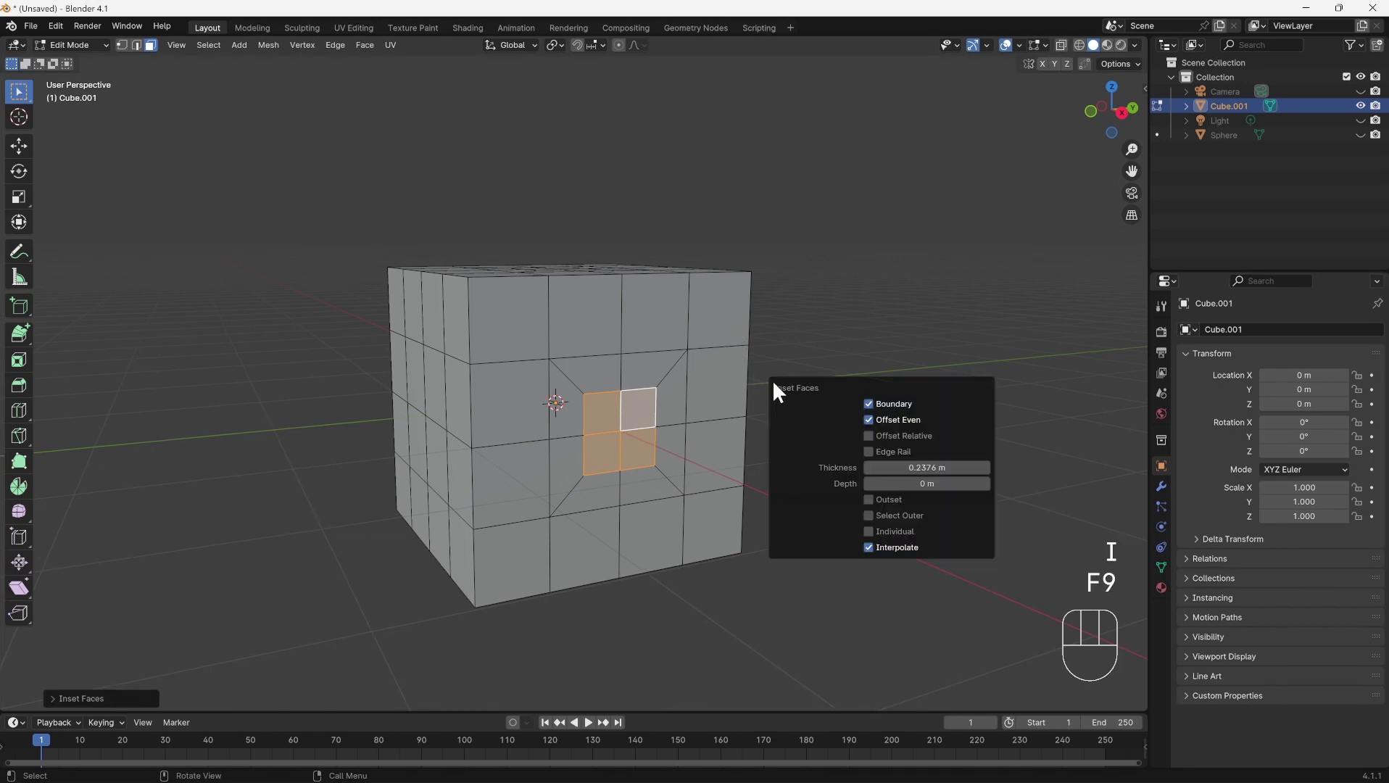
{"action": "left_click", "coordinate": [870, 532]}
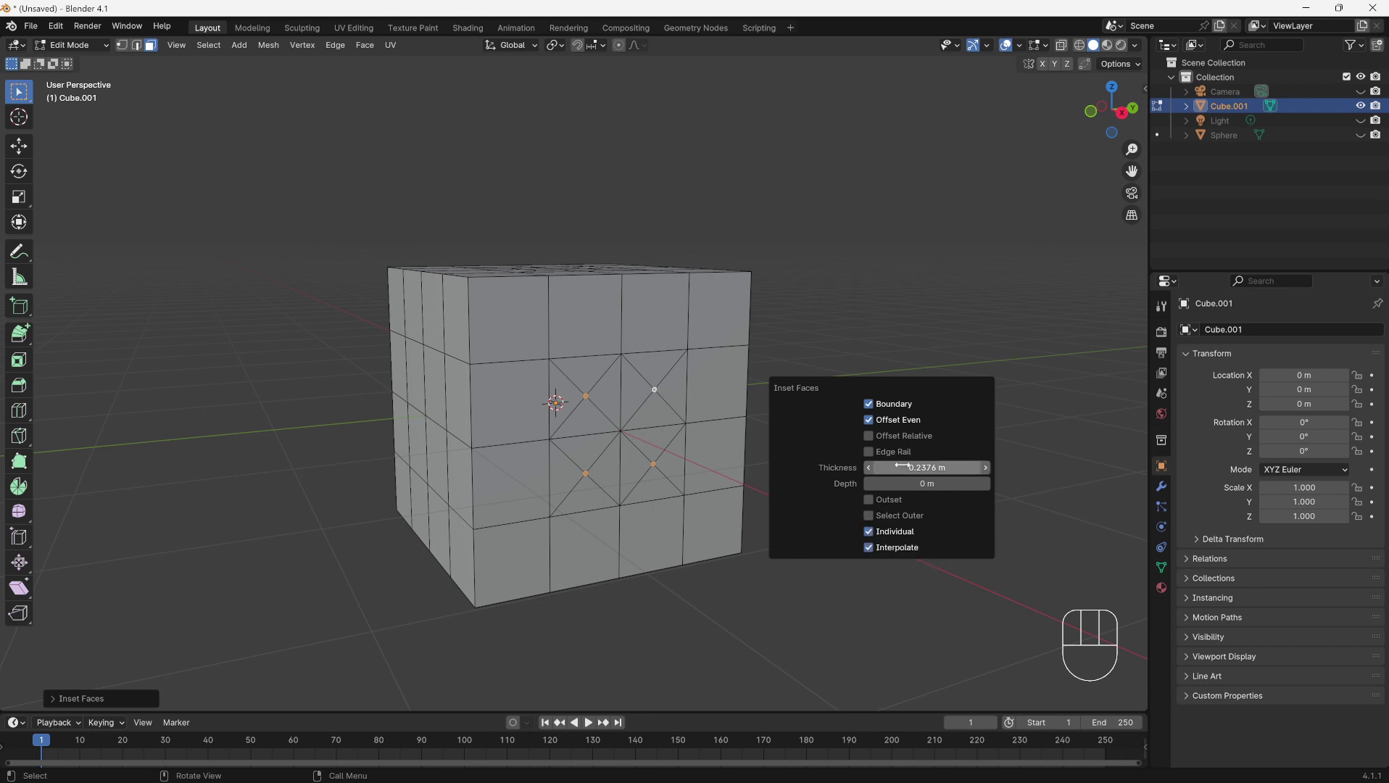
{"action": "left_click_drag", "start_coordinate": [912, 468], "coordinate": [841, 481]}
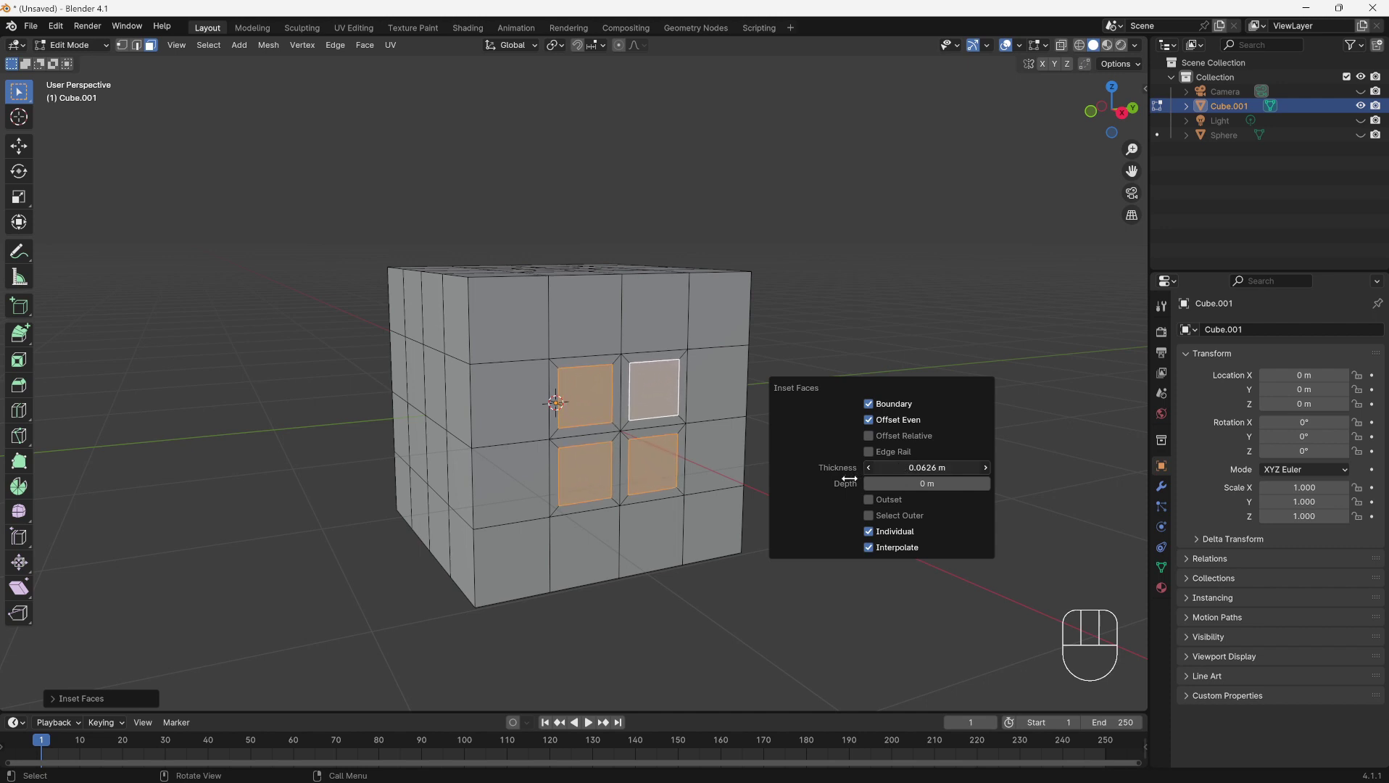
Bevel one upper edge of the plain cube with four segments
{"action": "key", "text": "2"}
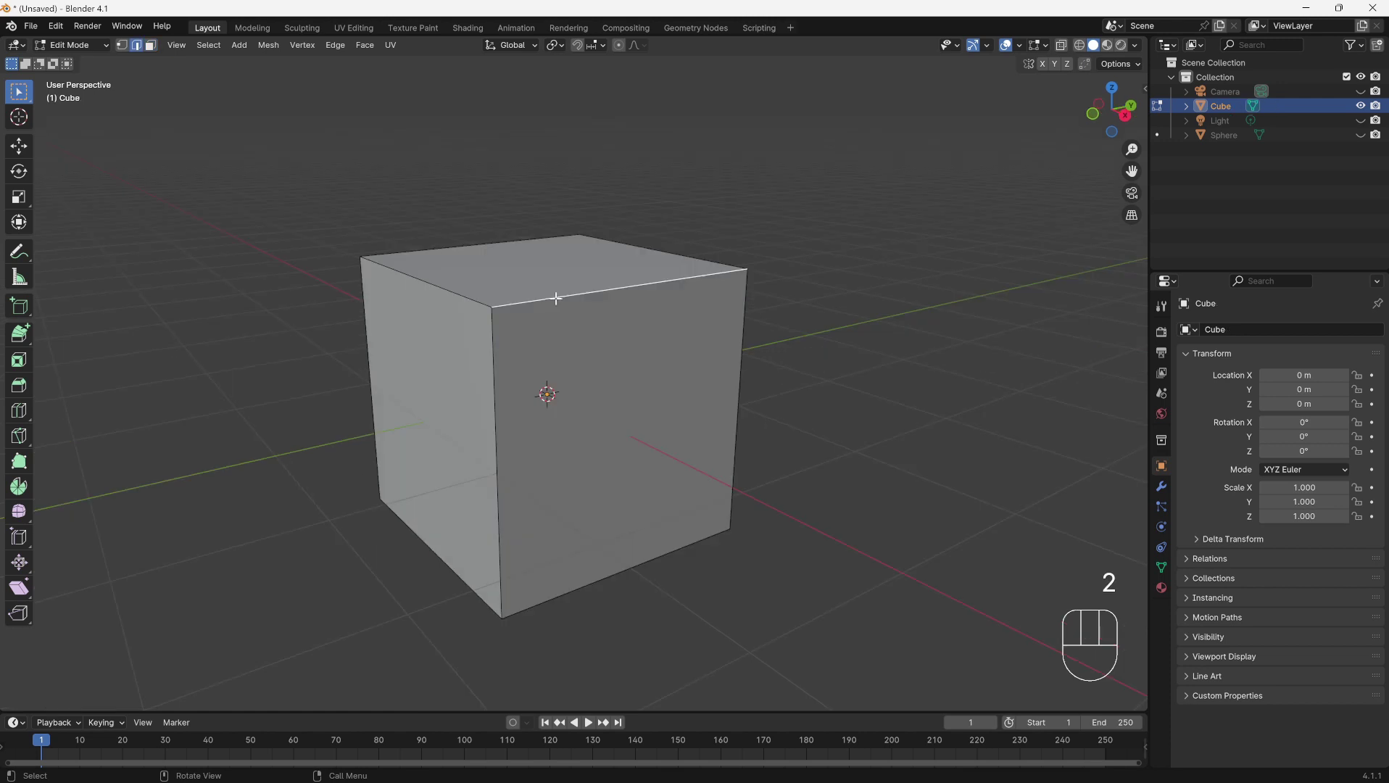
{"action": "key", "text": "ctrl+b"}
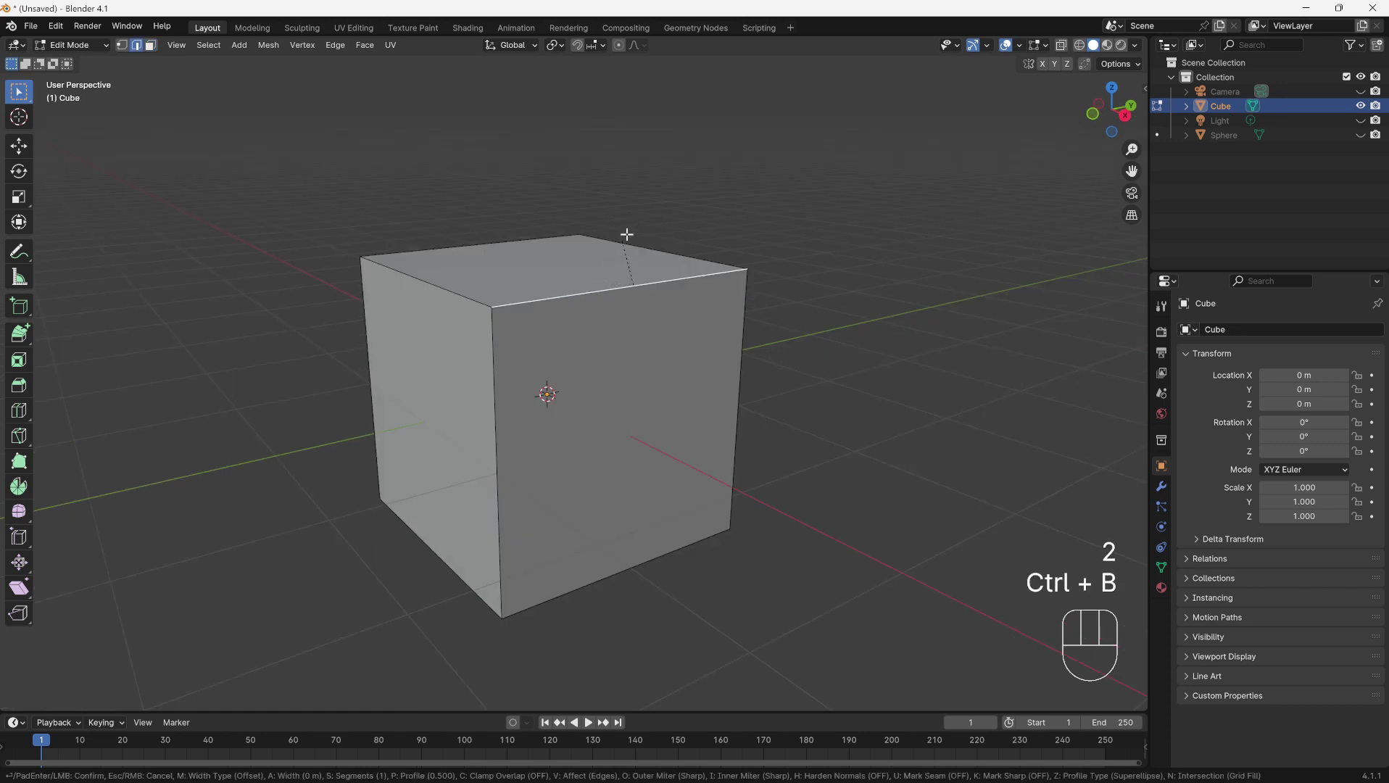
{"action": "key", "text": "KP_Add"}
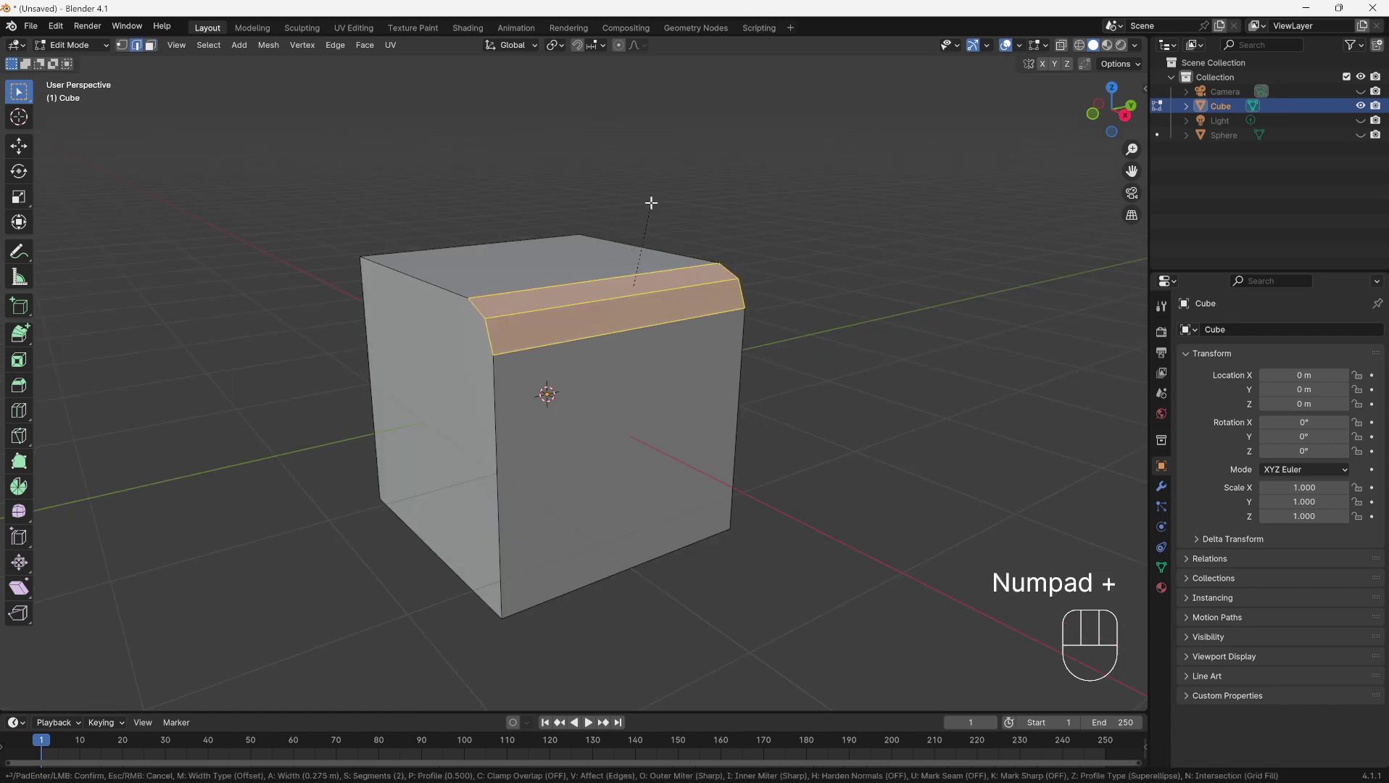
{"action": "key", "text": "KP_Add"}
{"action": "key", "text": "KP_Add"}
{"action": "left_click", "coordinate": [669, 194]}
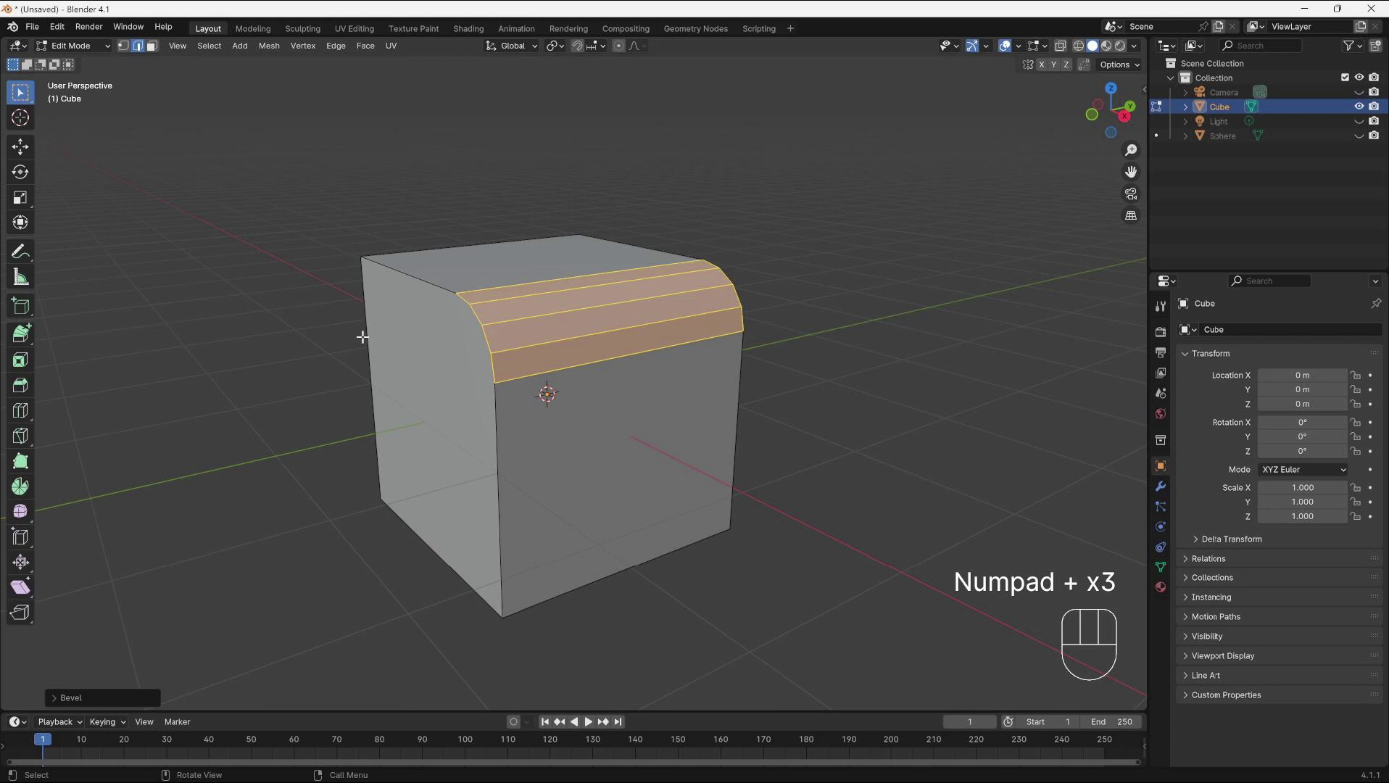
Select the four edges around the cube's underside and bevel them about 0.225 m wide with four segments
{"action": "middle_click_drag", "start_coordinate": [362, 337], "coordinate": [494, 379]}
{"action": "left_click", "coordinate": [493, 387]}
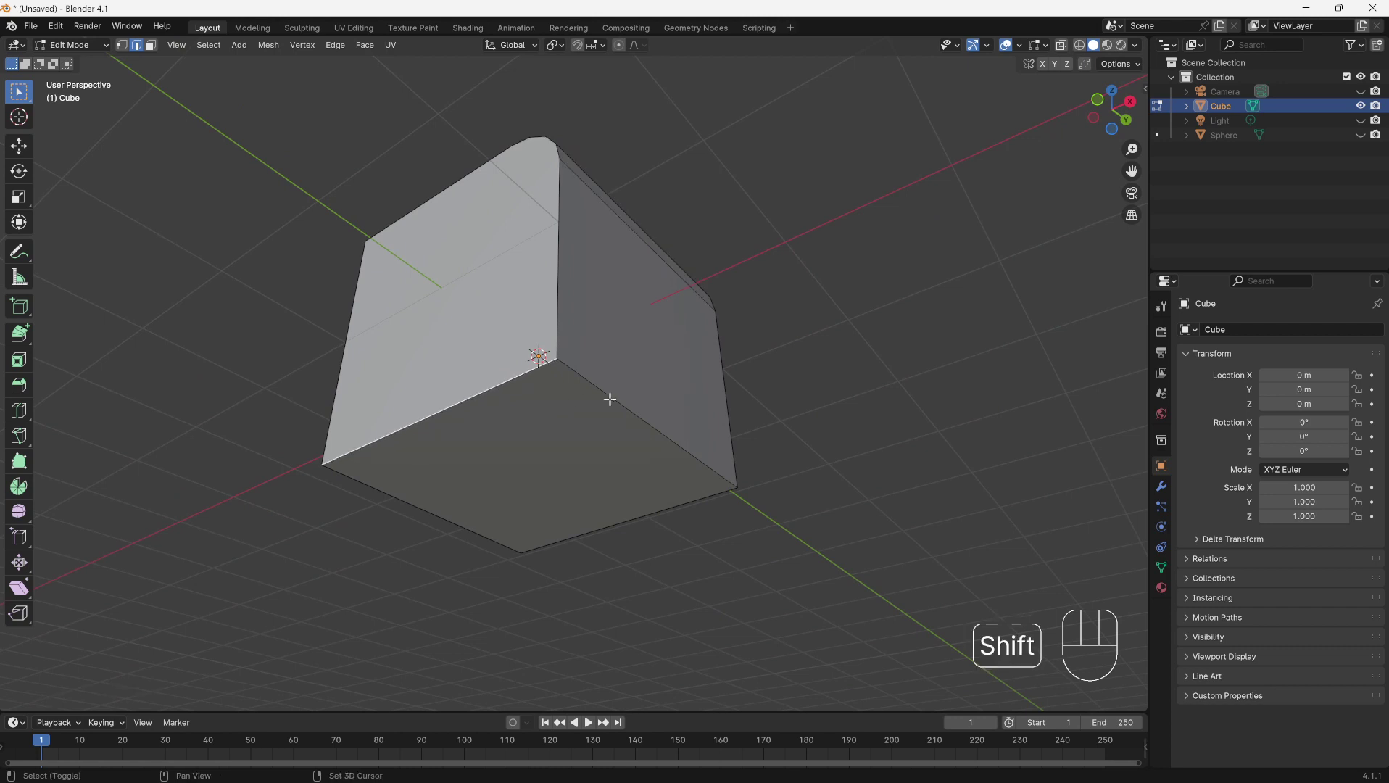
{"action": "left_click", "coordinate": [608, 397], "text": "shift"}
{"action": "left_click", "coordinate": [636, 521], "text": "shift"}
{"action": "left_click", "coordinate": [452, 520], "text": "shift"}
{"action": "mouse_move", "coordinate": [544, 431]}
{"action": "middle_mouse_down"}
{"action": "mouse_move", "coordinate": [539, 481]}
{"action": "mouse_move", "coordinate": [554, 453]}
{"action": "middle_mouse_up"}
{"action": "key", "text": "ctrl+b"}
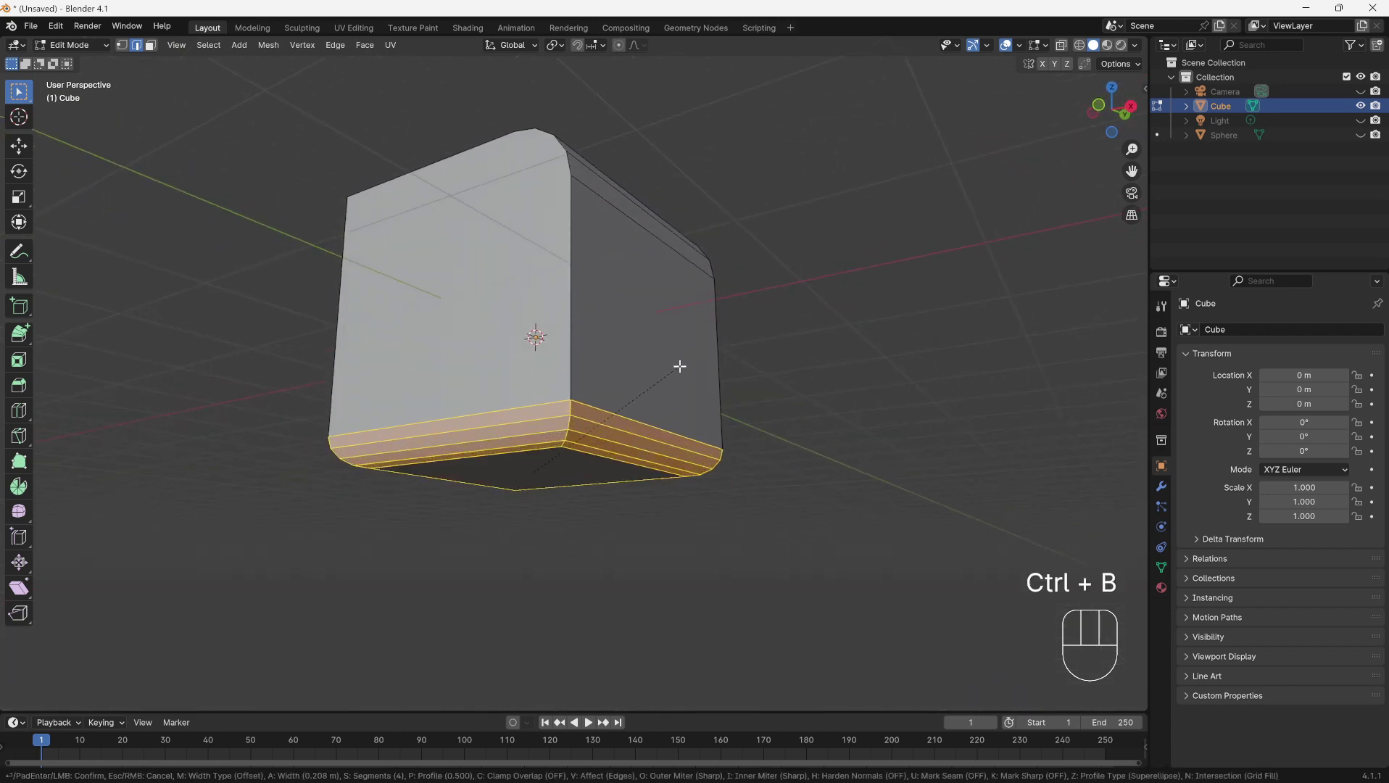
{"action": "left_click", "coordinate": [680, 364]}
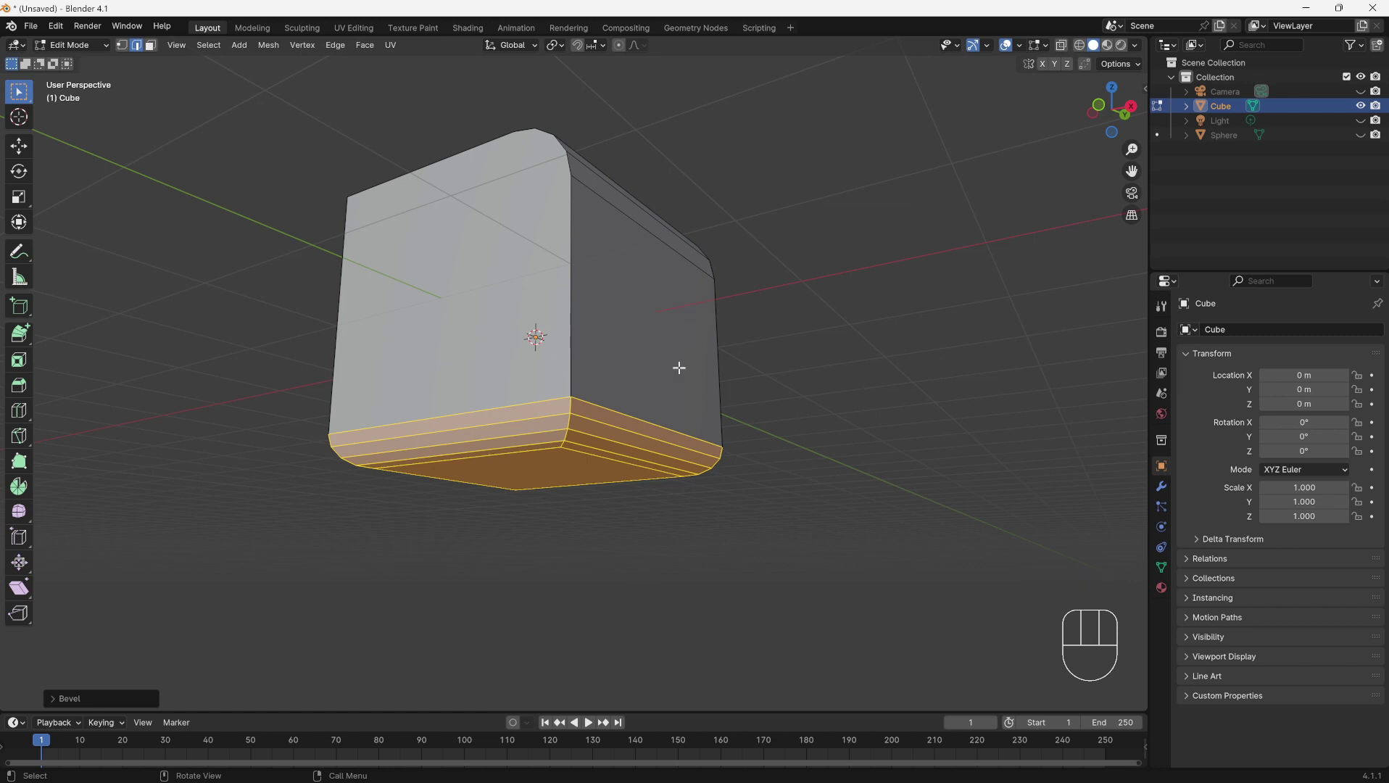
Set the underside bevel to affect edges, with a width of 0.045 m and 5 segments
{"action": "key", "text": "F9"}
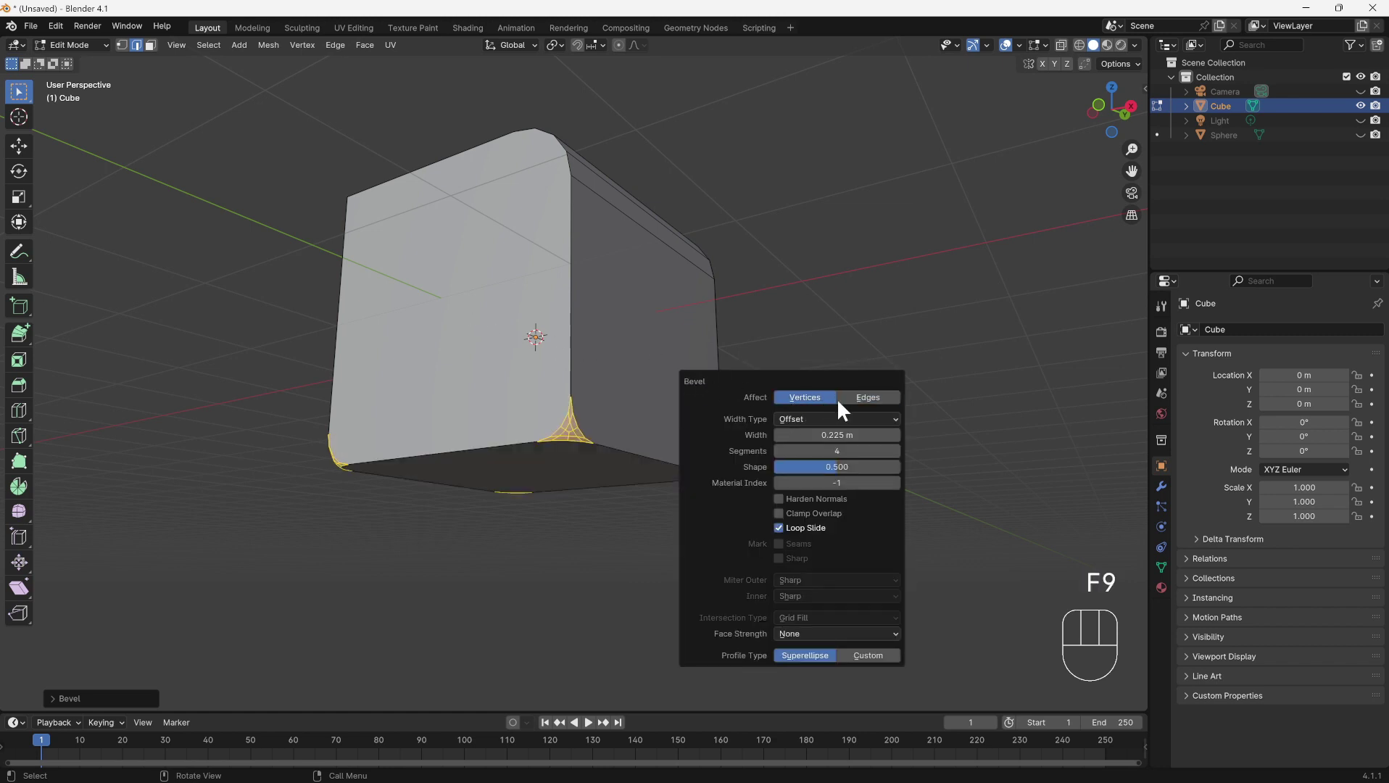
{"action": "left_click", "coordinate": [859, 399]}
{"action": "mouse_move", "coordinate": [827, 435]}
{"action": "left_mouse_down"}
{"action": "mouse_move", "coordinate": [852, 435]}
{"action": "mouse_move", "coordinate": [797, 435]}
{"action": "mouse_move", "coordinate": [834, 436]}
{"action": "mouse_move", "coordinate": [797, 453]}
{"action": "mouse_move", "coordinate": [816, 454]}
{"action": "mouse_move", "coordinate": [799, 453]}
{"action": "mouse_move", "coordinate": [806, 435]}
{"action": "mouse_move", "coordinate": [810, 451]}
{"action": "left_mouse_up"}
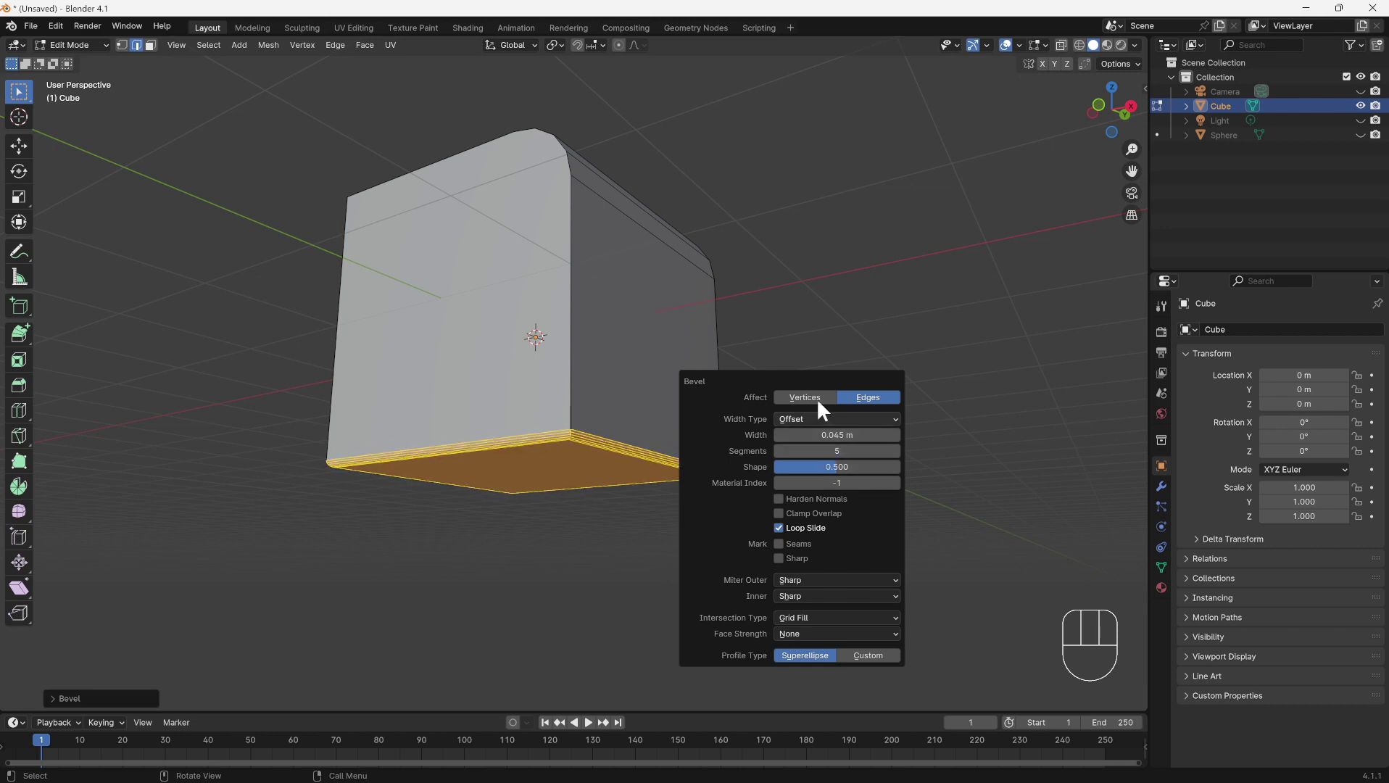
{"action": "left_click", "coordinate": [818, 345]}
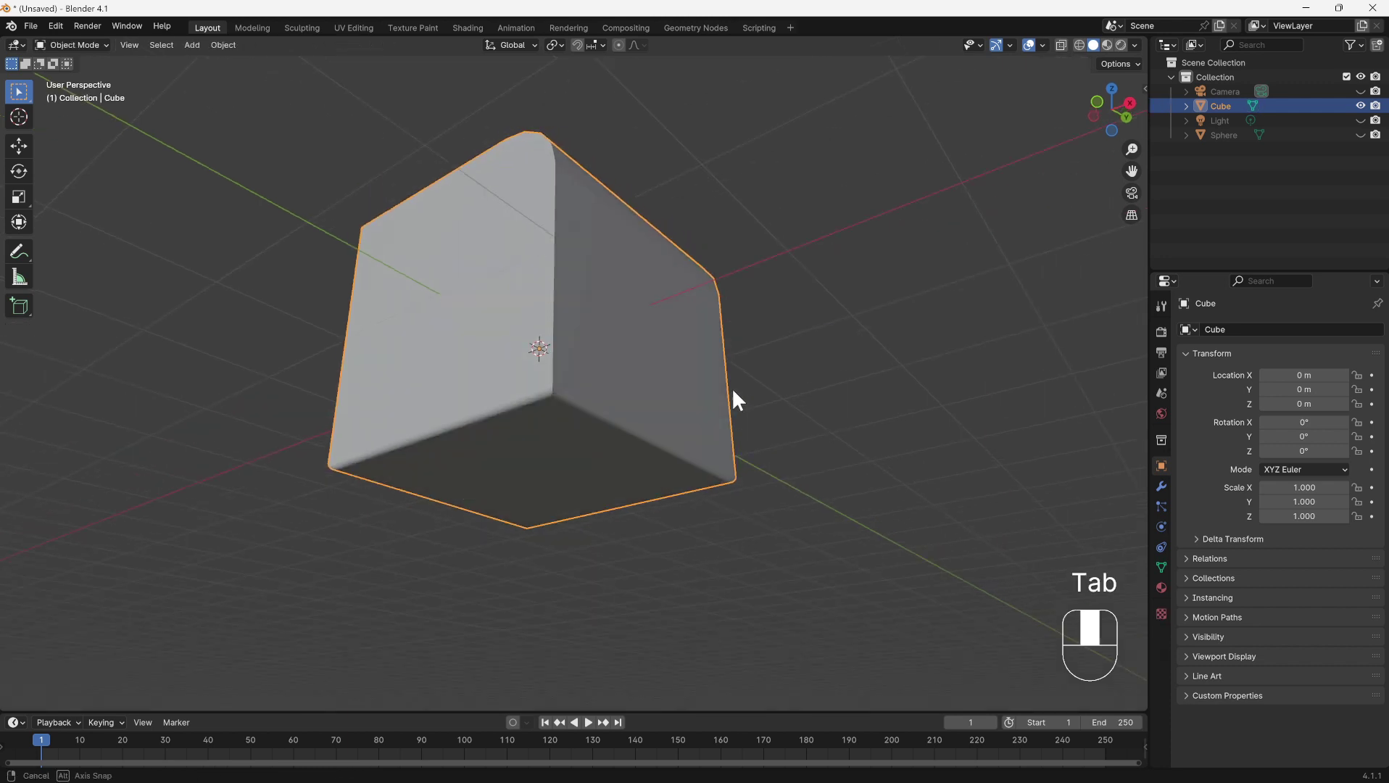
Add one horizontal loop cut around the middle of the plain cube with the Loop Cut tool, and return to Select Box
{"action": "key", "text": "Tab"}
{"action": "left_click", "coordinate": [19, 410]}
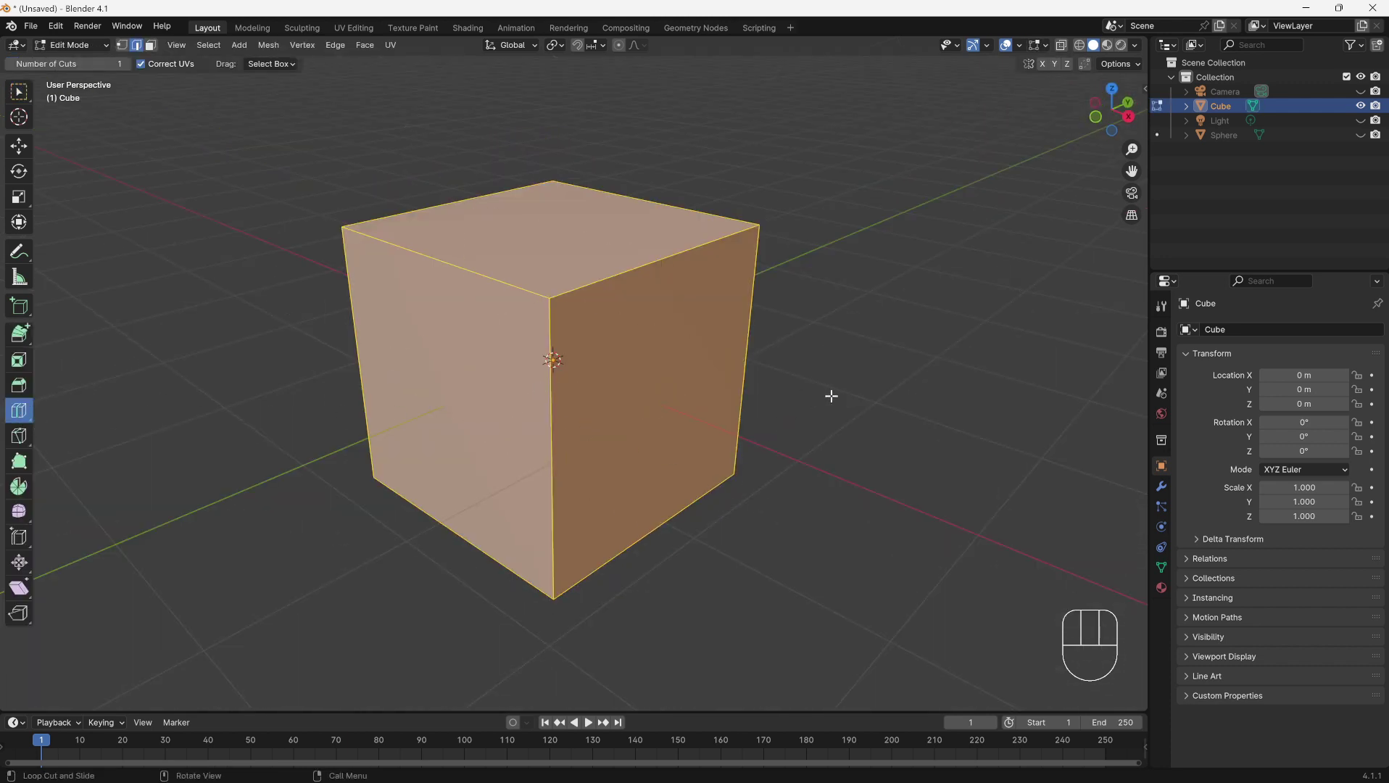
{"action": "left_click", "coordinate": [588, 443]}
{"action": "key", "text": "w"}
Add a vertical loop cut through the cube's centre and a second one slightly offset toward the near corner
{"action": "key", "text": "ctrl+r"}
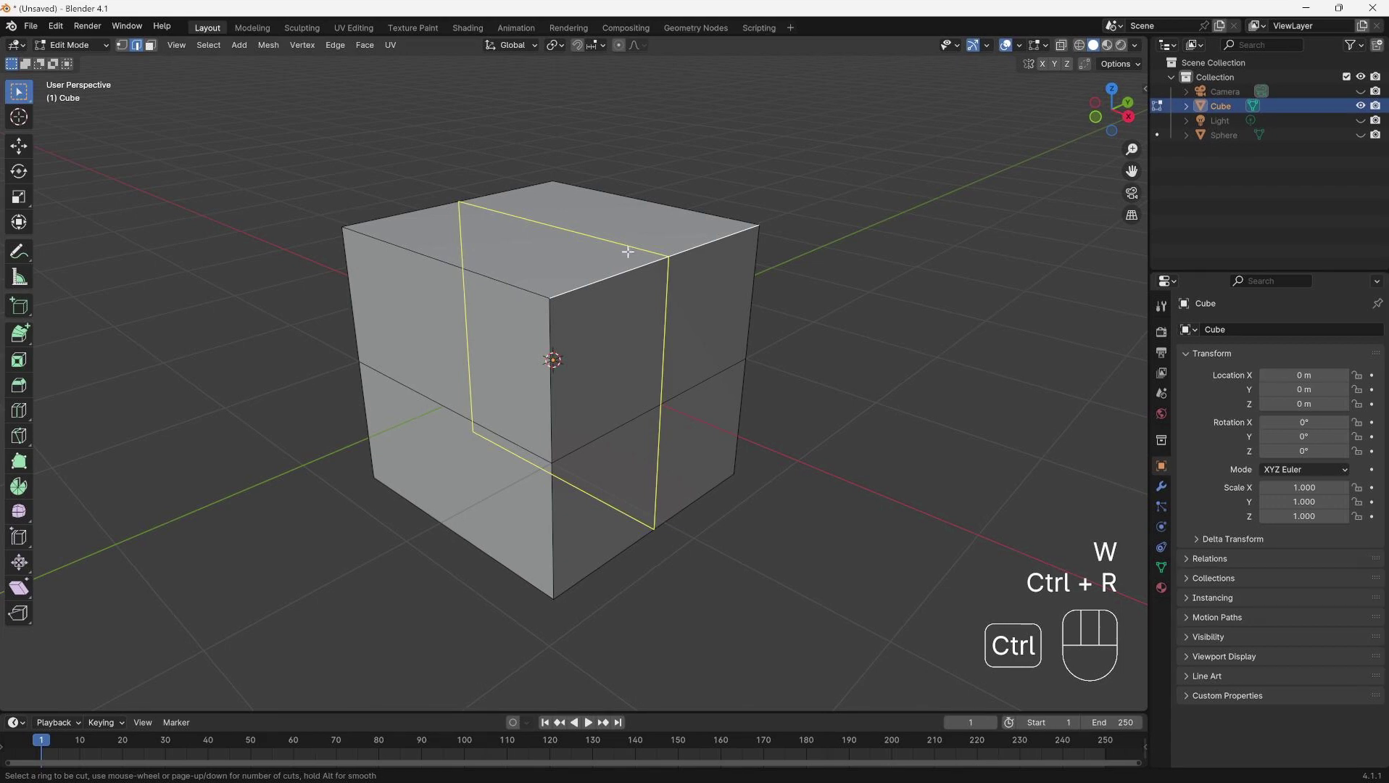
{"action": "left_click", "coordinate": [629, 251]}
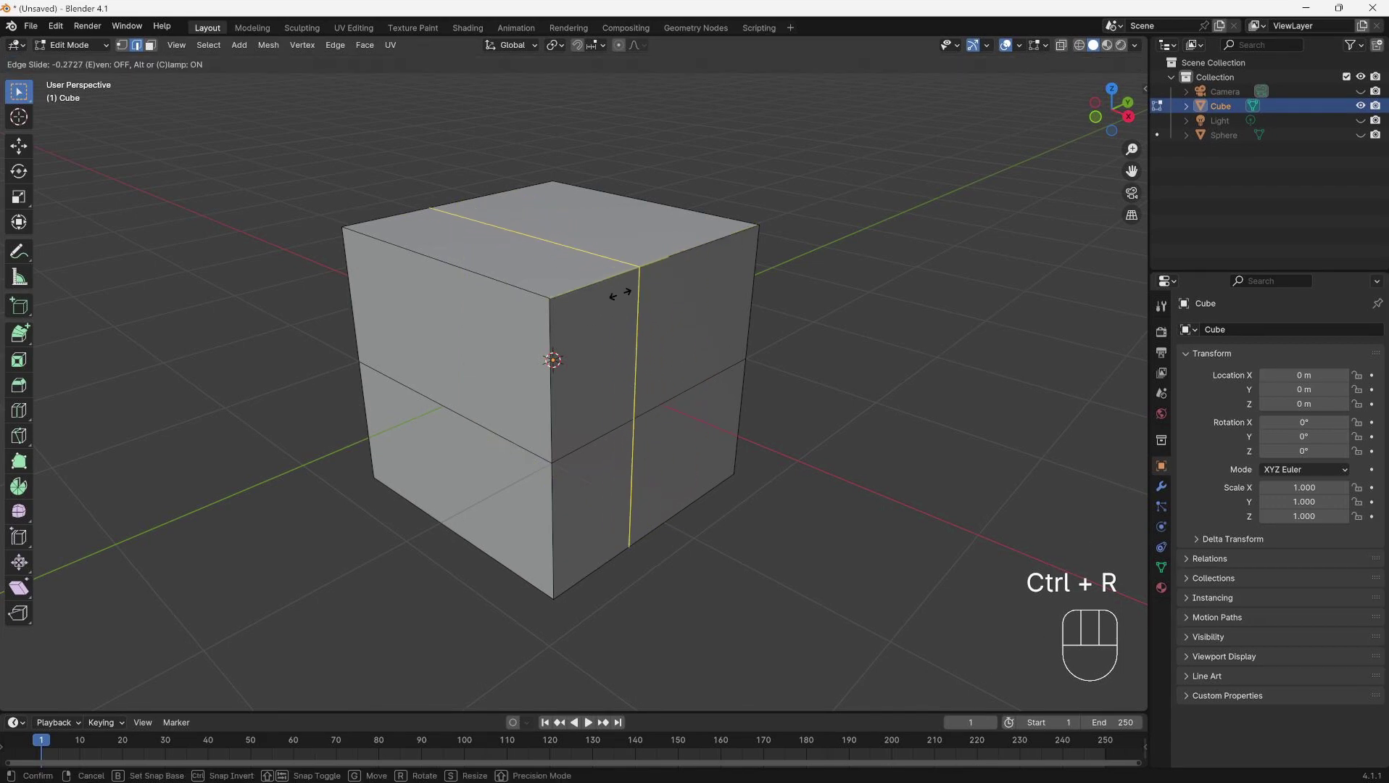
{"action": "left_click", "coordinate": [696, 266]}
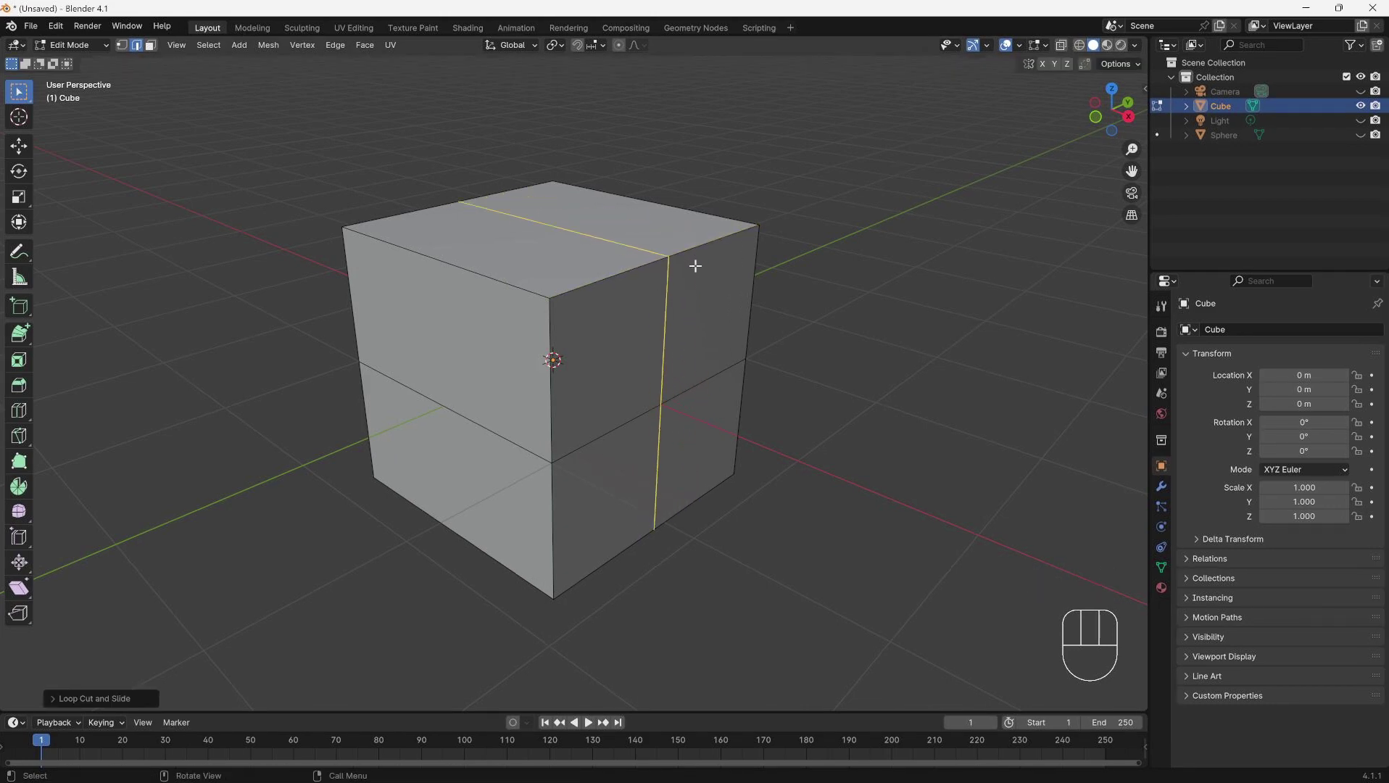
{"action": "left_click", "coordinate": [648, 300]}
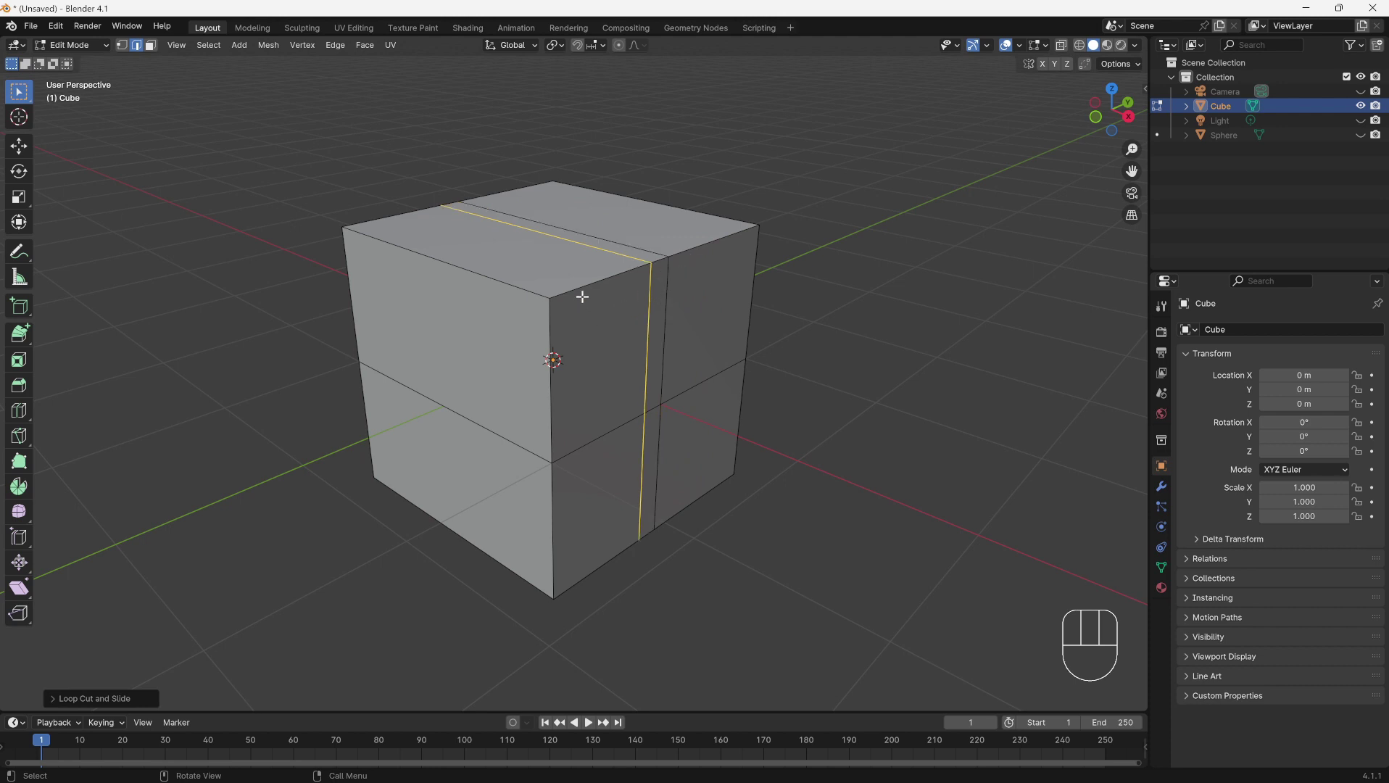
Add three vertical loop cuts between the offset loop and the near corner, and raise the Number of Cuts to subdivide that section densely
{"action": "key", "text": "ctrl+r"}
{"action": "scroll", "coordinate": [588, 286], "scroll_direction": "up", "scroll_amount": 2}
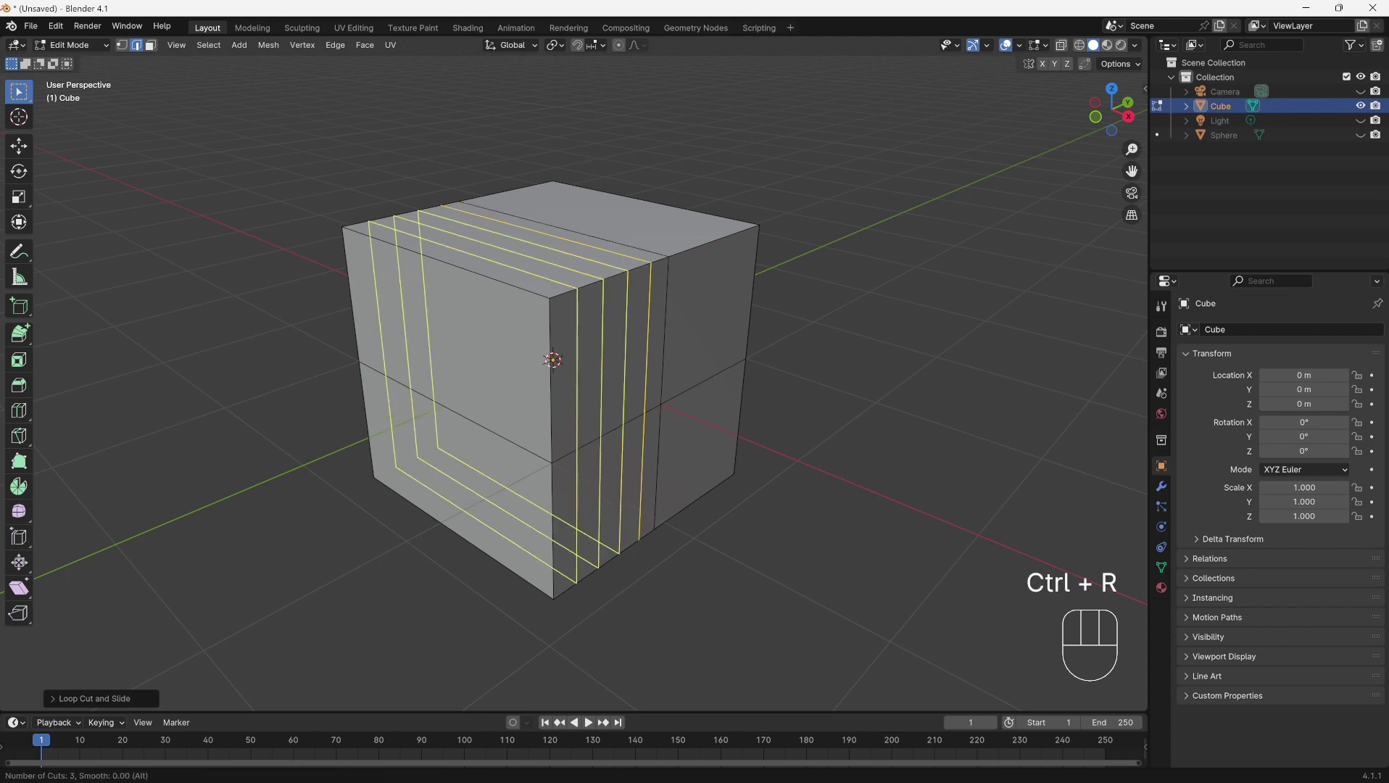
{"action": "left_click", "coordinate": [589, 290]}
{"action": "left_click", "coordinate": [590, 298]}
{"action": "key", "text": "F9"}
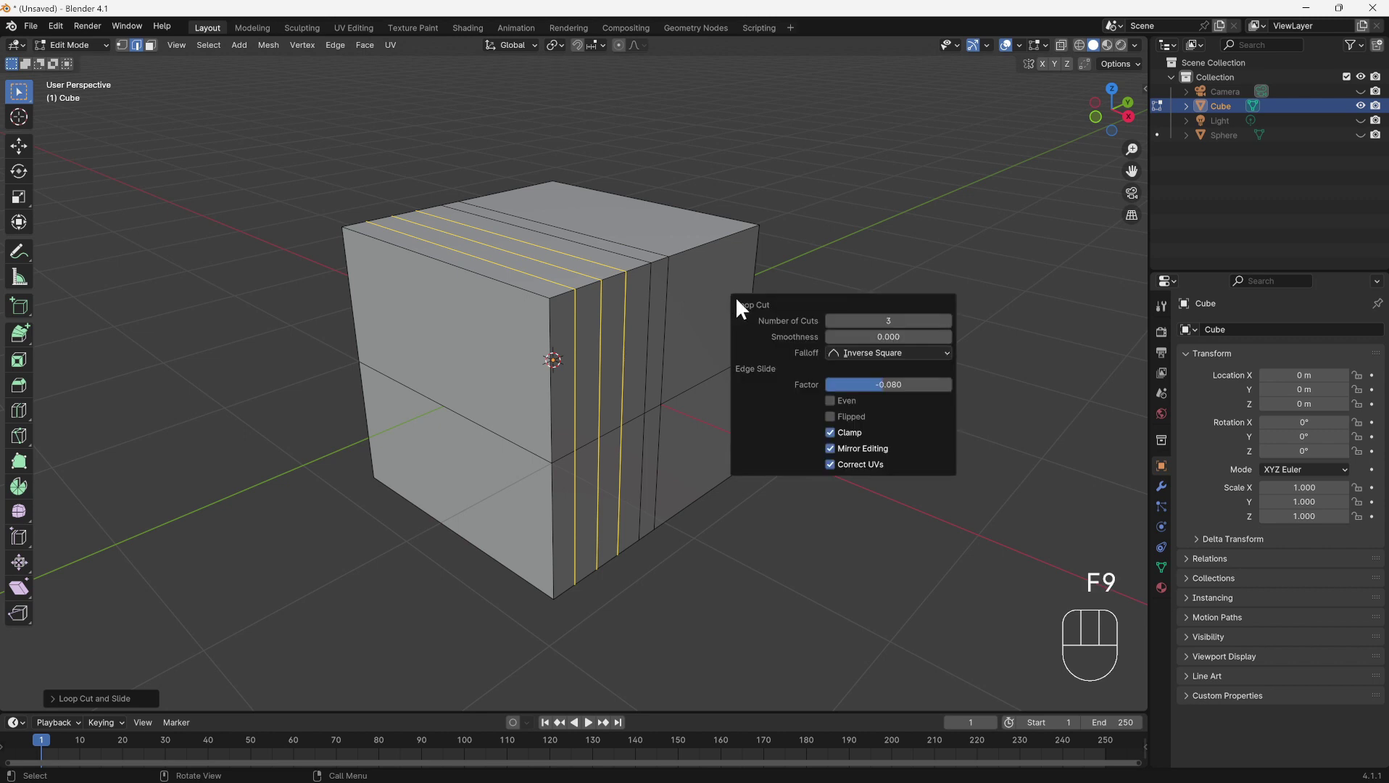
{"action": "left_click_drag", "start_coordinate": [876, 320], "coordinate": [909, 320]}
Leave Edit Mode, delete the cube and add a cylinder mesh in its place
{"action": "key", "text": "Tab"}
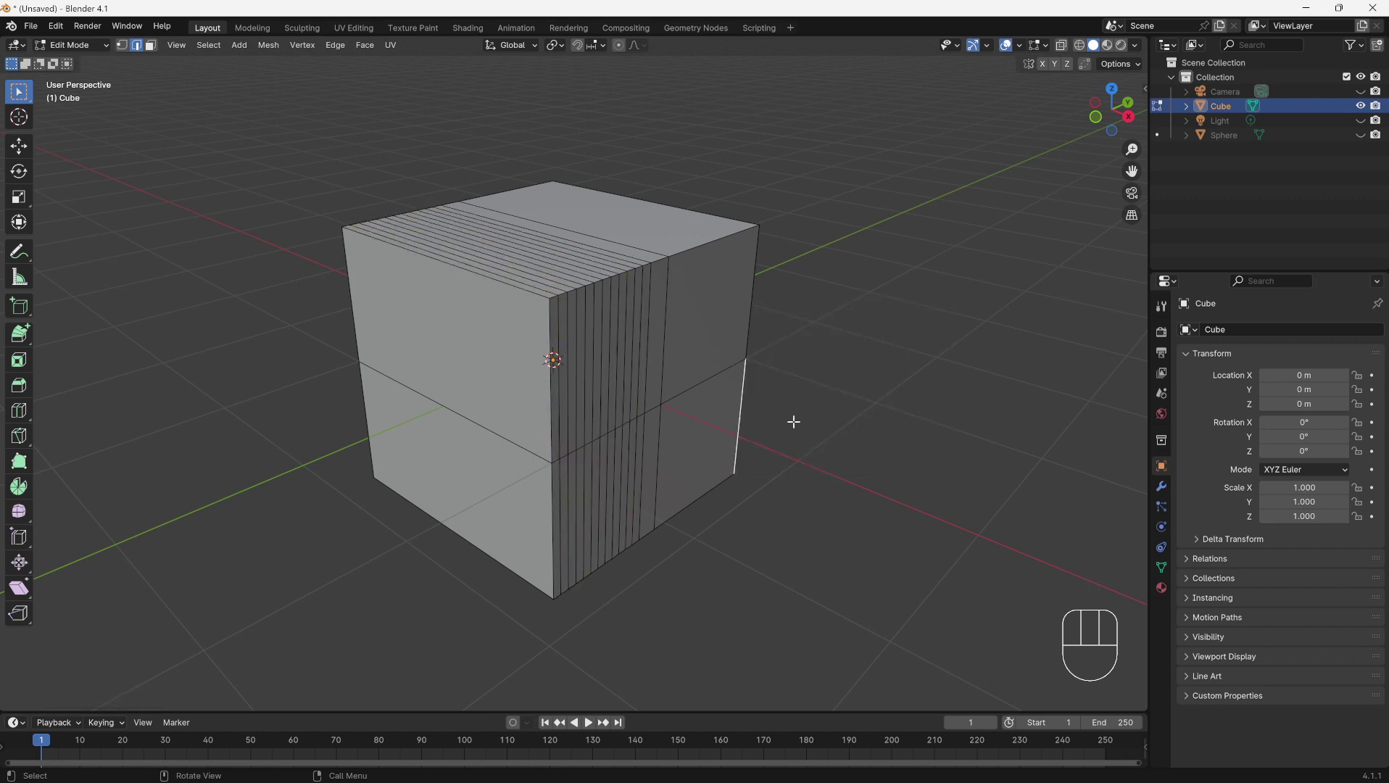
{"action": "key", "text": "Delete"}
{"action": "key", "text": "shift+a"}
{"action": "mouse_move", "coordinate": [620, 378]}
{"action": "left_click", "coordinate": [683, 450]}
Scale the cylinder along Z to about 2.116 and move it about 4.6 m in the negative X direction
{"action": "key", "text": "s"}
{"action": "key", "text": "z"}
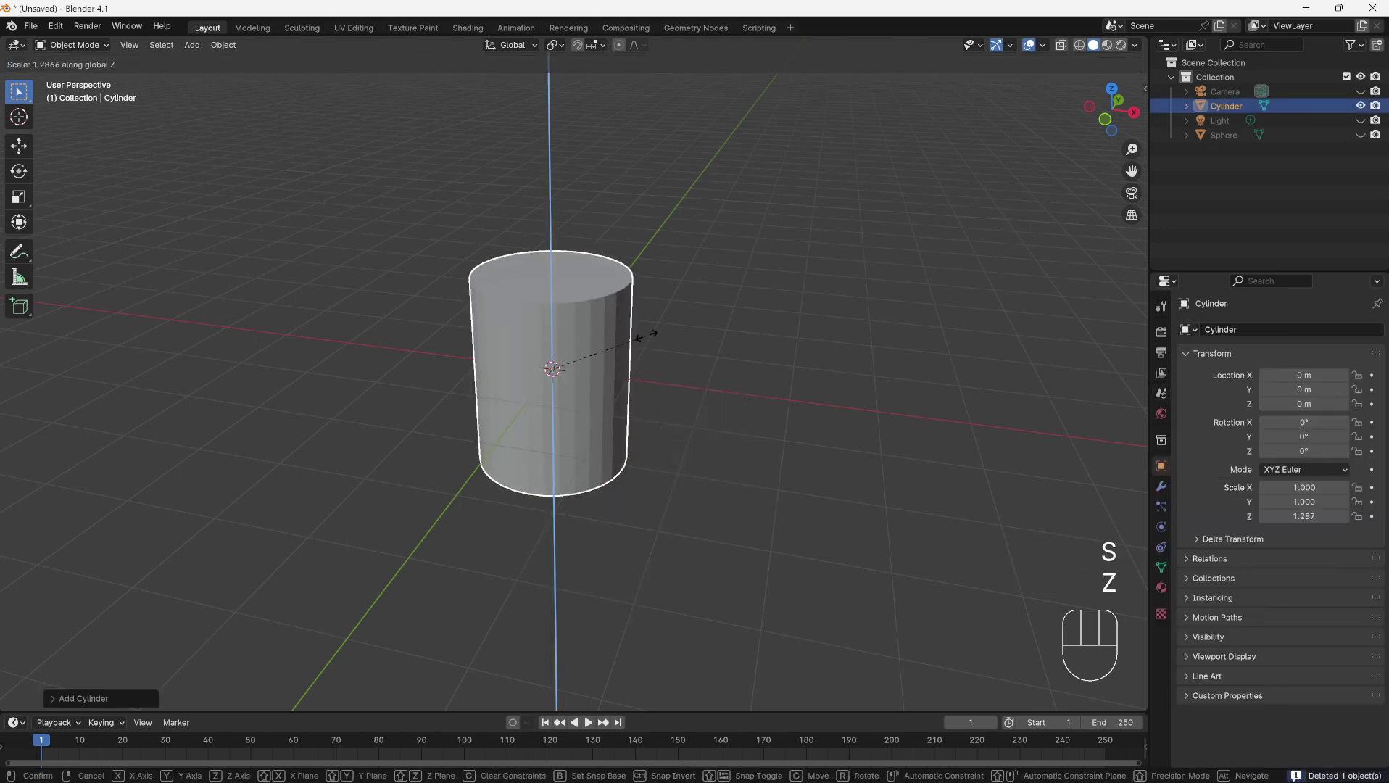
{"action": "left_click", "coordinate": [682, 265]}
{"action": "key", "text": "g"}
{"action": "key", "text": "x"}
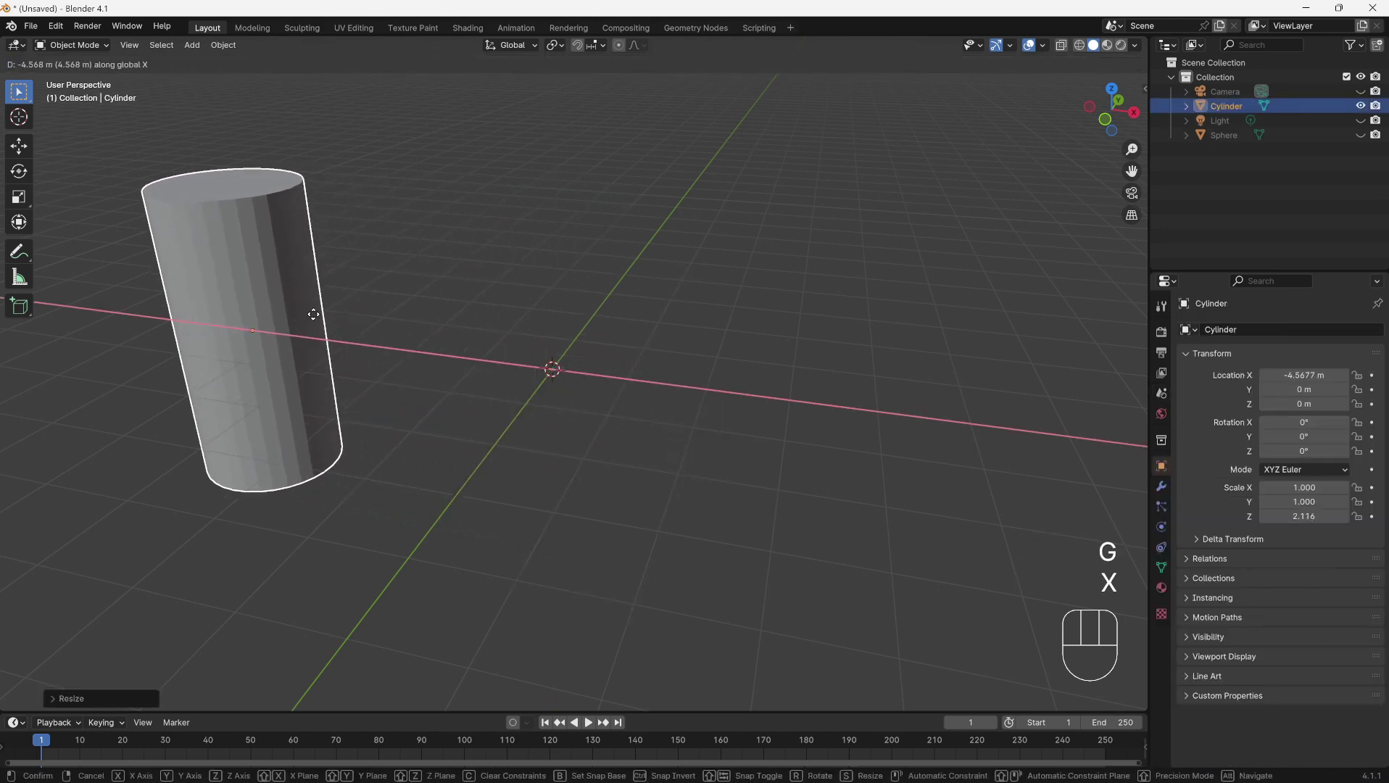
{"action": "left_click", "coordinate": [310, 318]}
Duplicate the cylinder along X and repeat the duplication twice to form a row of four, spaced about 2.67 m apart
{"action": "key", "text": "shift+d"}
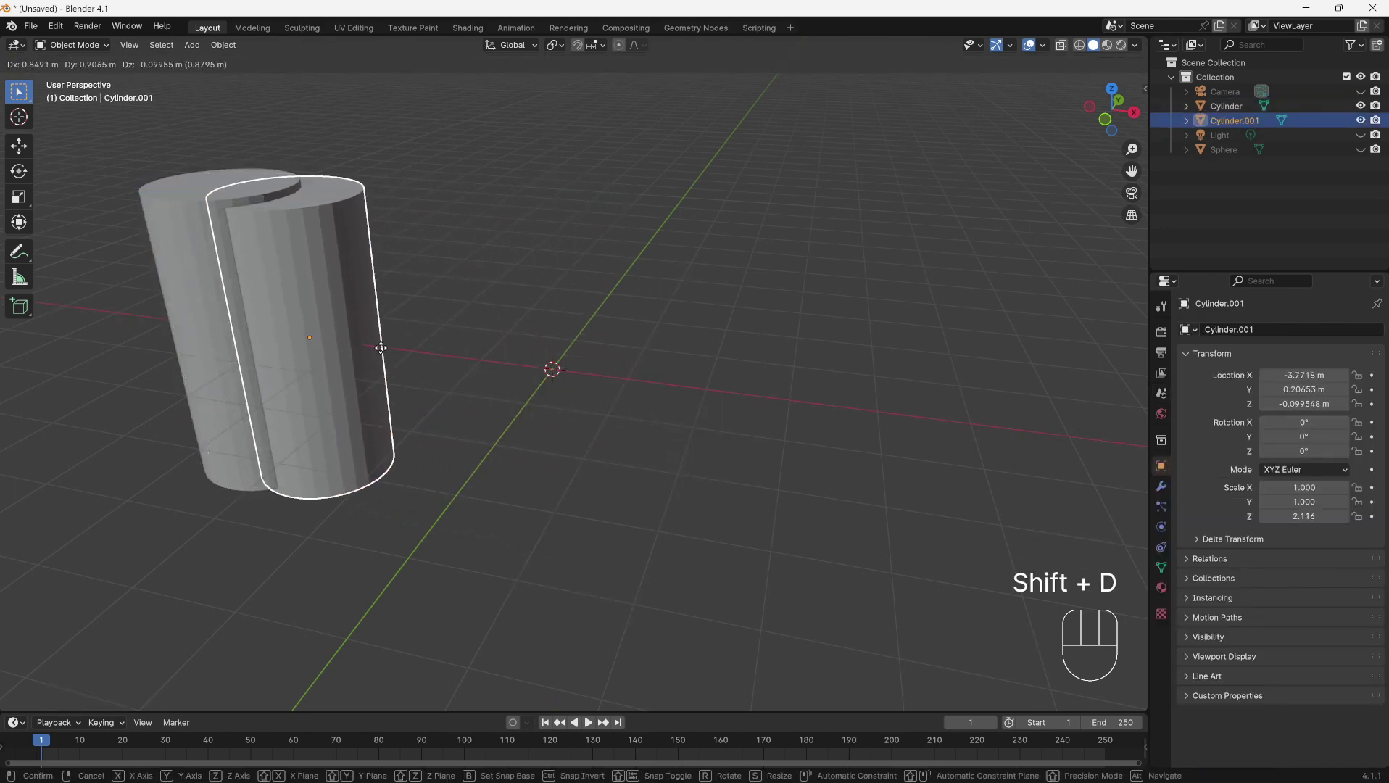
{"action": "key", "text": "x"}
{"action": "left_click", "coordinate": [493, 368]}
{"action": "key", "text": "shift+r"}
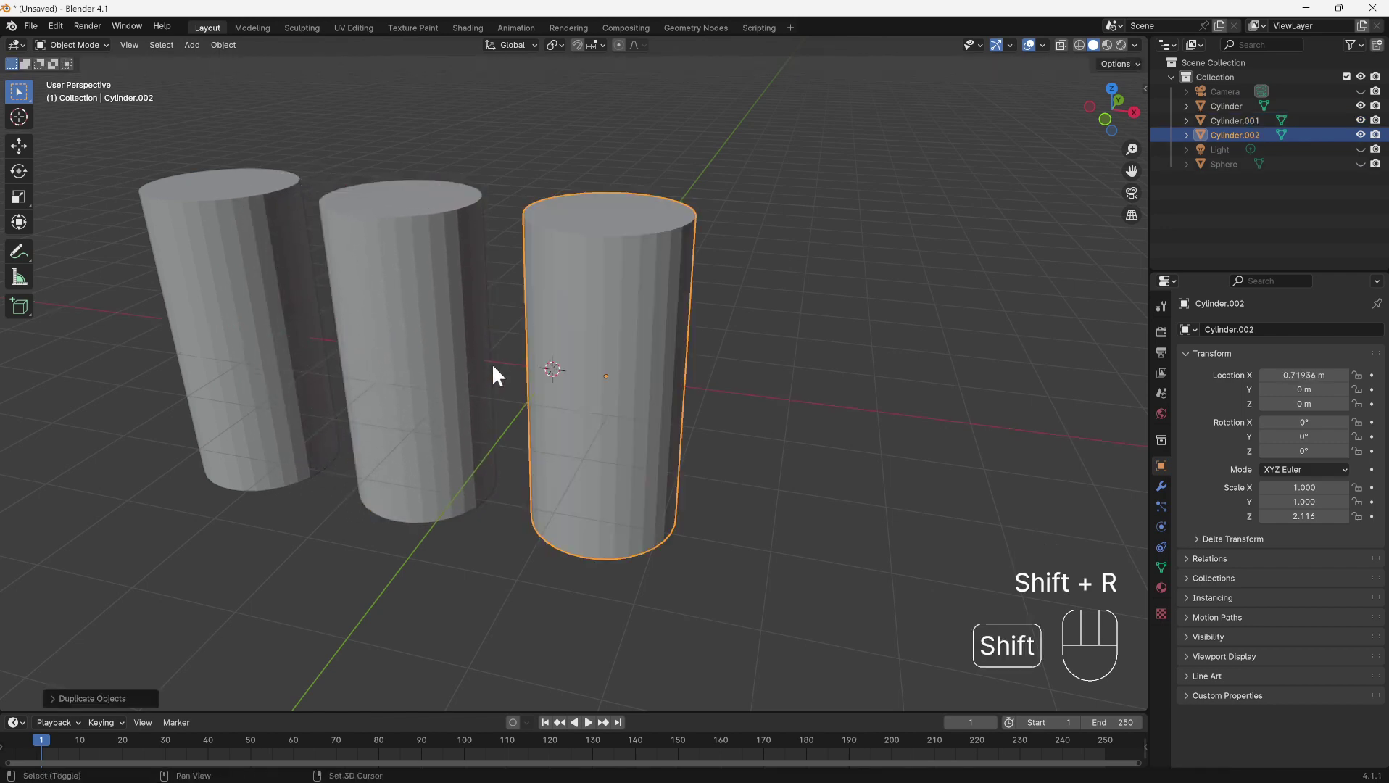
{"action": "key", "text": "shift+r"}
{"action": "middle_click_drag", "start_coordinate": [506, 415], "coordinate": [498, 415]}
In Edit Mode, cut a horizontal, angle-constrained line across the first cylinder with the Knife tool
{"action": "left_click", "coordinate": [212, 297]}
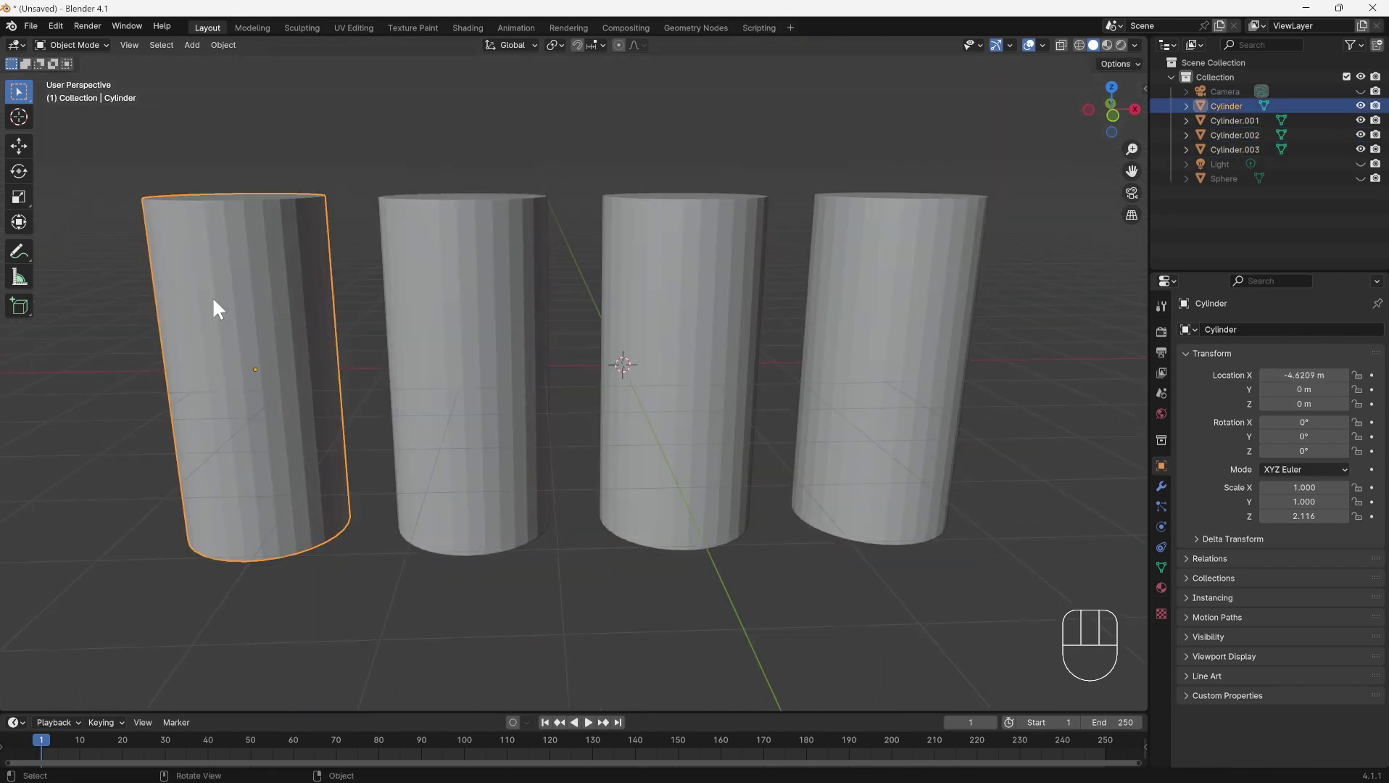
{"action": "key", "text": "Tab"}
{"action": "left_click_drag", "start_coordinate": [20, 436], "coordinate": [99, 443]}
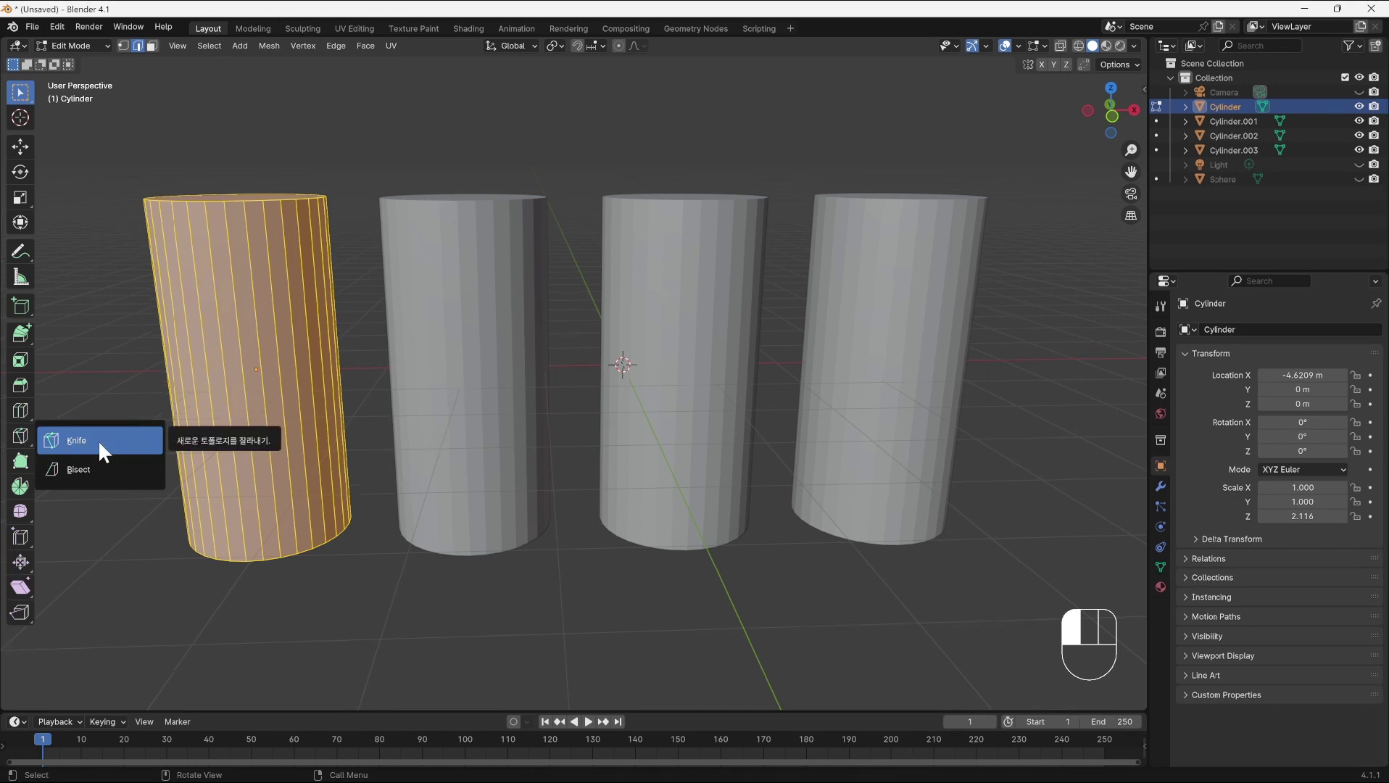
{"action": "left_click_drag", "start_coordinate": [98, 439], "coordinate": [96, 439]}
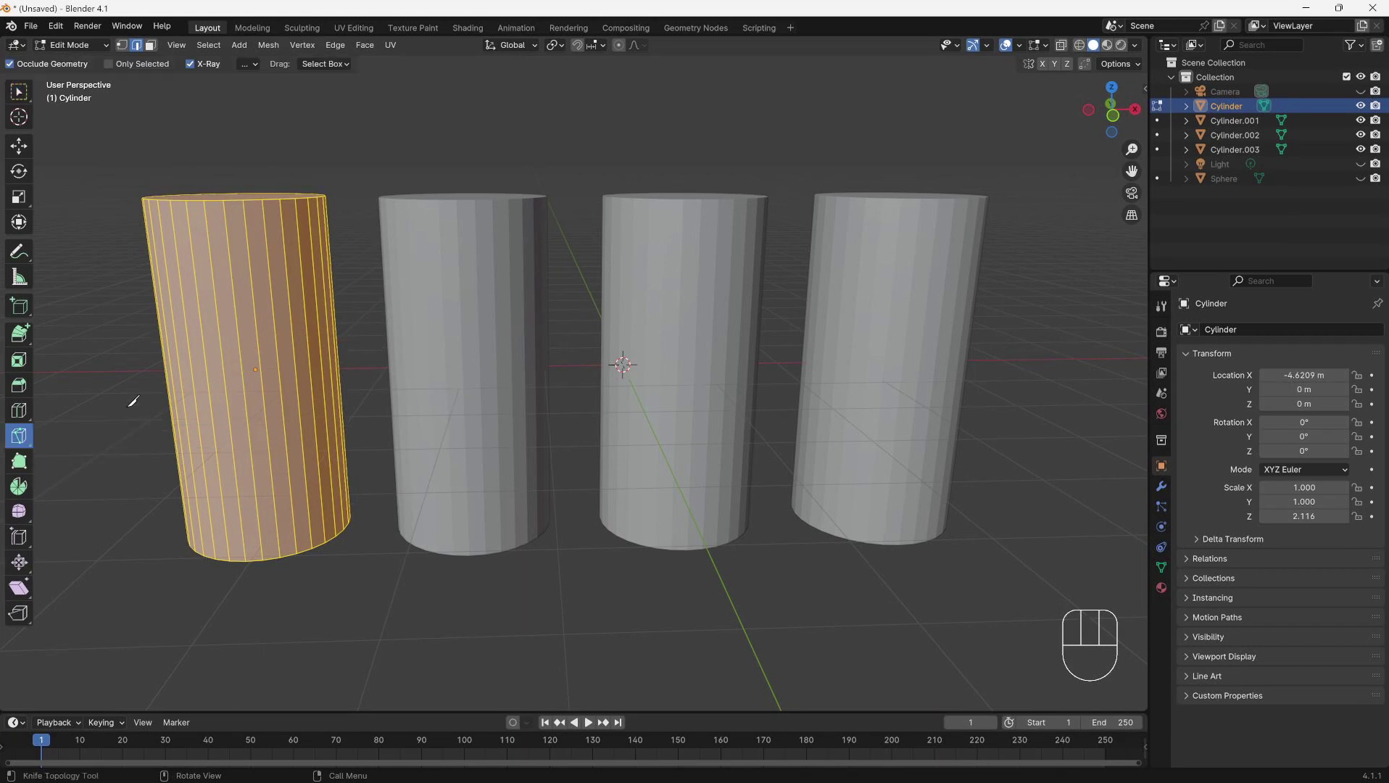
{"action": "left_click_drag", "start_coordinate": [129, 310], "coordinate": [360, 300]}
{"action": "key", "text": "a"}
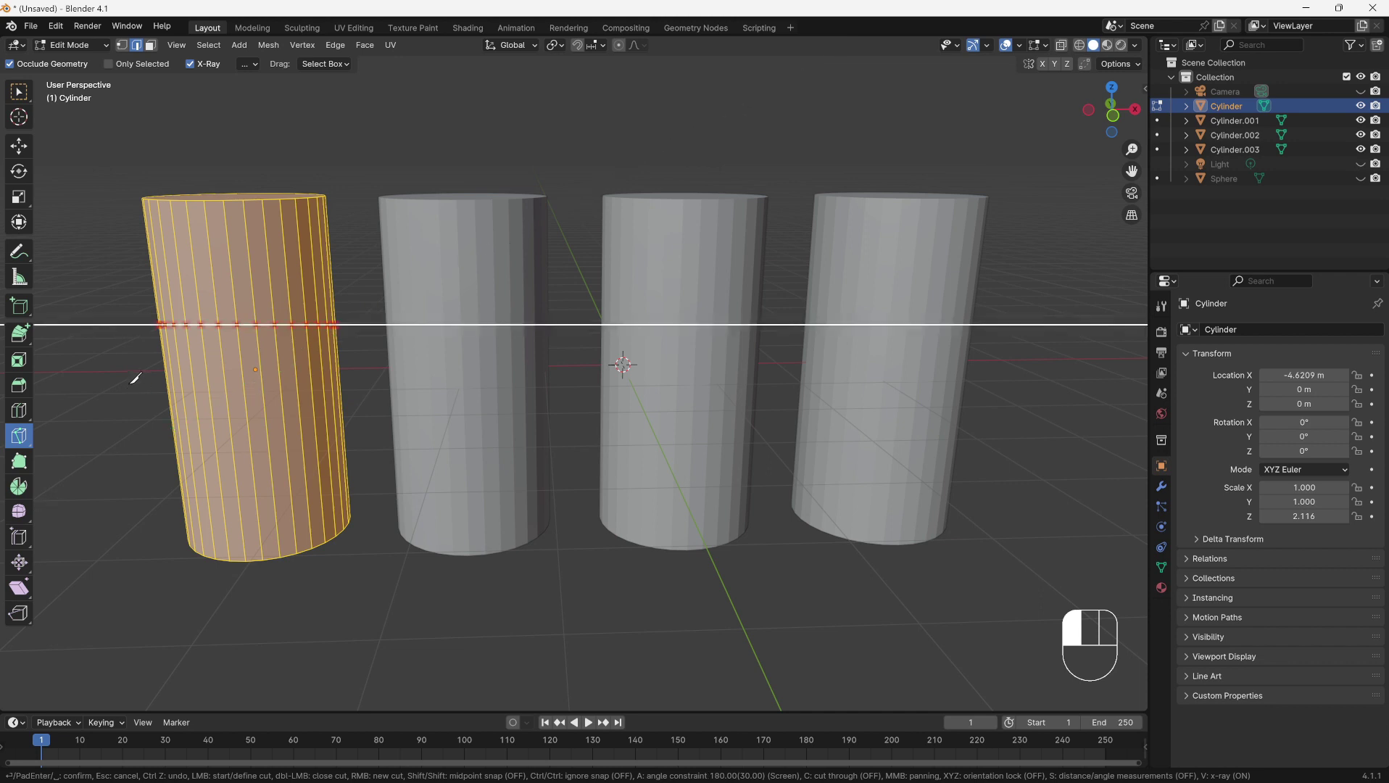
{"action": "left_click_drag", "start_coordinate": [135, 378], "coordinate": [357, 342]}
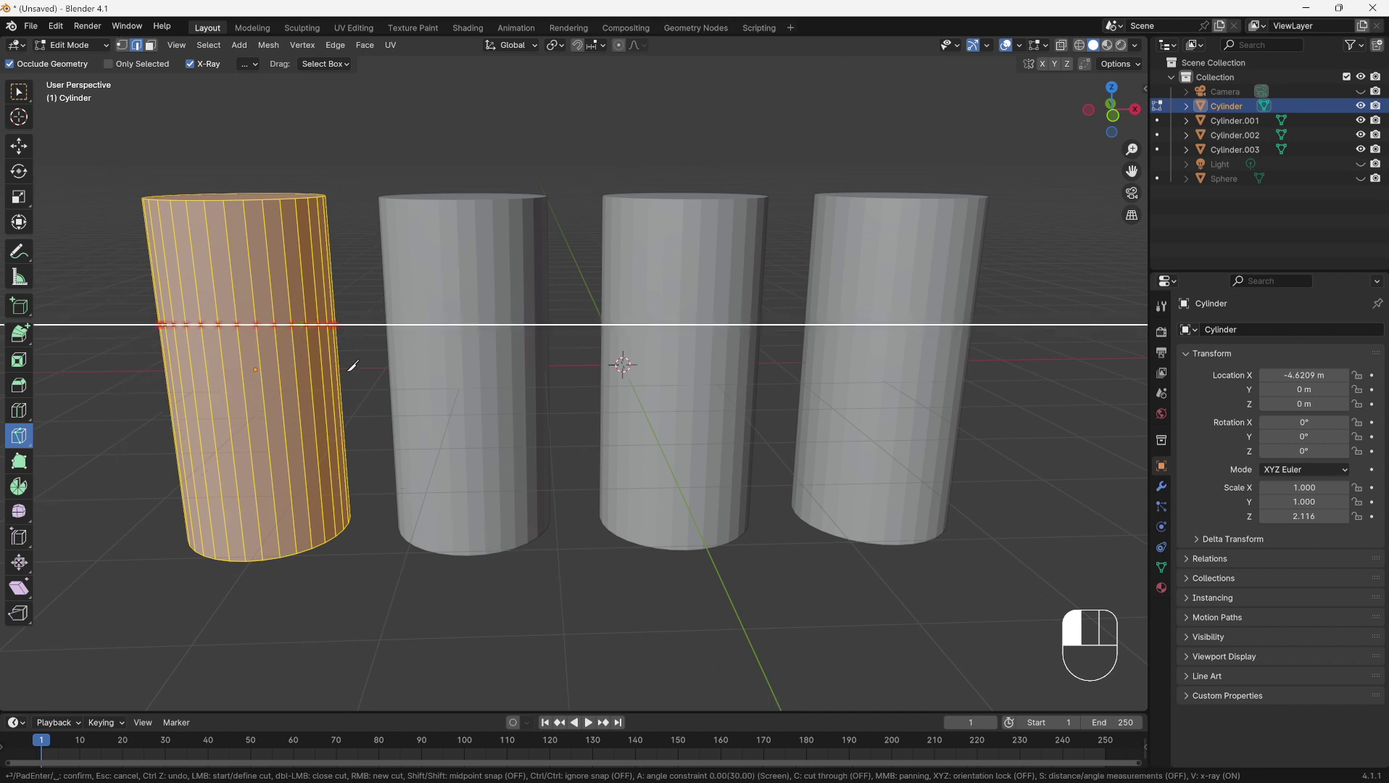
{"action": "key", "text": "Return"}
{"action": "left_click_drag", "start_coordinate": [145, 397], "coordinate": [362, 362]}
{"action": "key", "text": "Escape"}
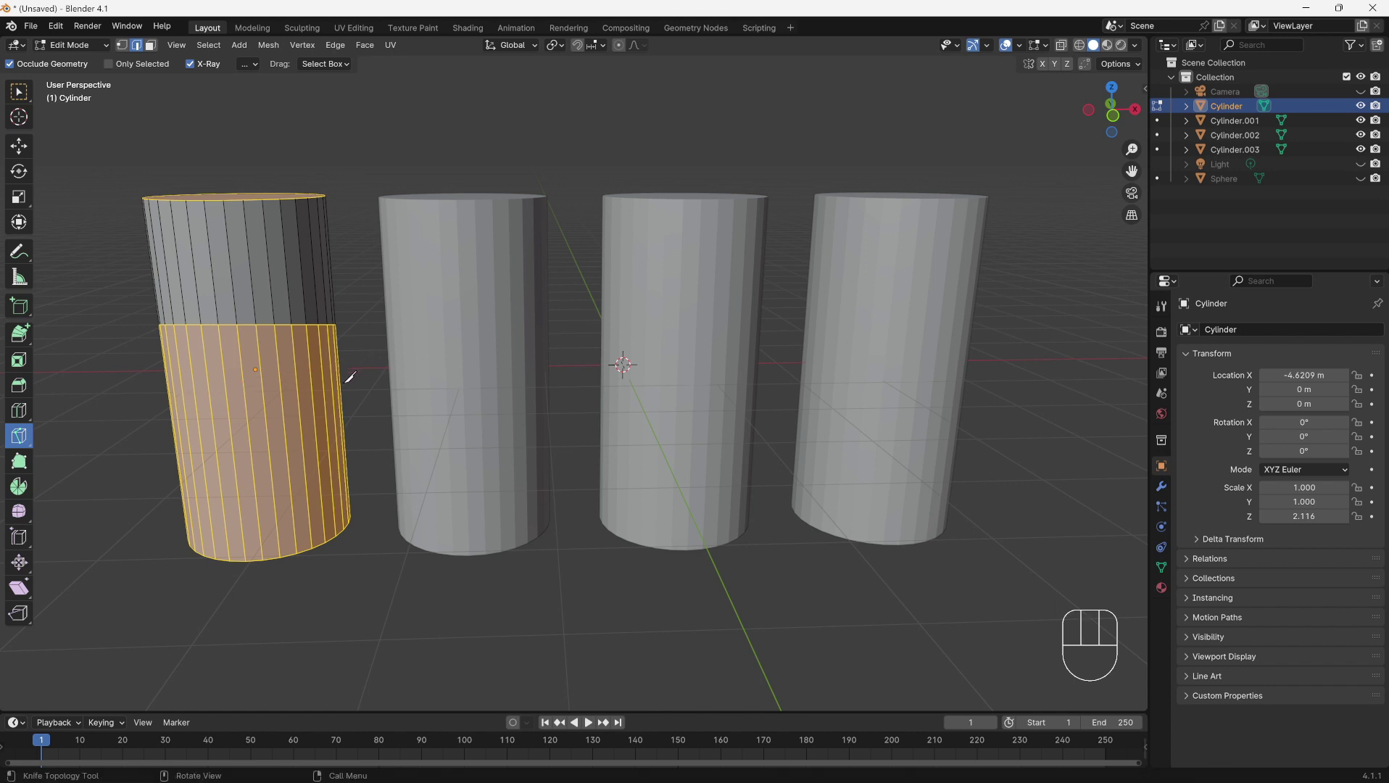
Knife three more lines across the lower part of the first cylinder: one slanted, one horizontal and one slanted near the base
{"action": "left_click_drag", "start_coordinate": [150, 422], "coordinate": [378, 380]}
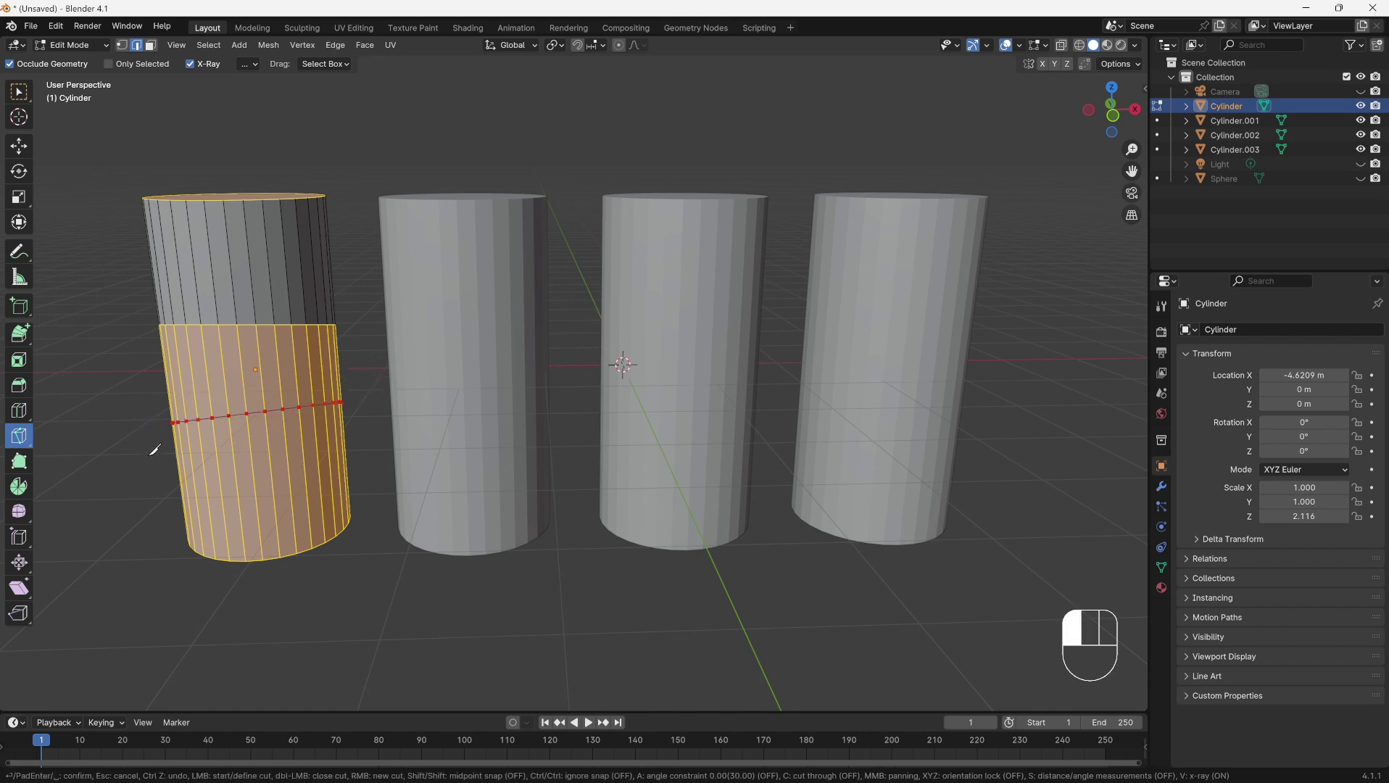
{"action": "mouse_move", "coordinate": [156, 452]}
{"action": "left_mouse_down"}
{"action": "mouse_move", "coordinate": [363, 452]}
{"action": "mouse_move", "coordinate": [374, 440]}
{"action": "left_mouse_up"}
{"action": "left_click_drag", "start_coordinate": [155, 523], "coordinate": [355, 365]}
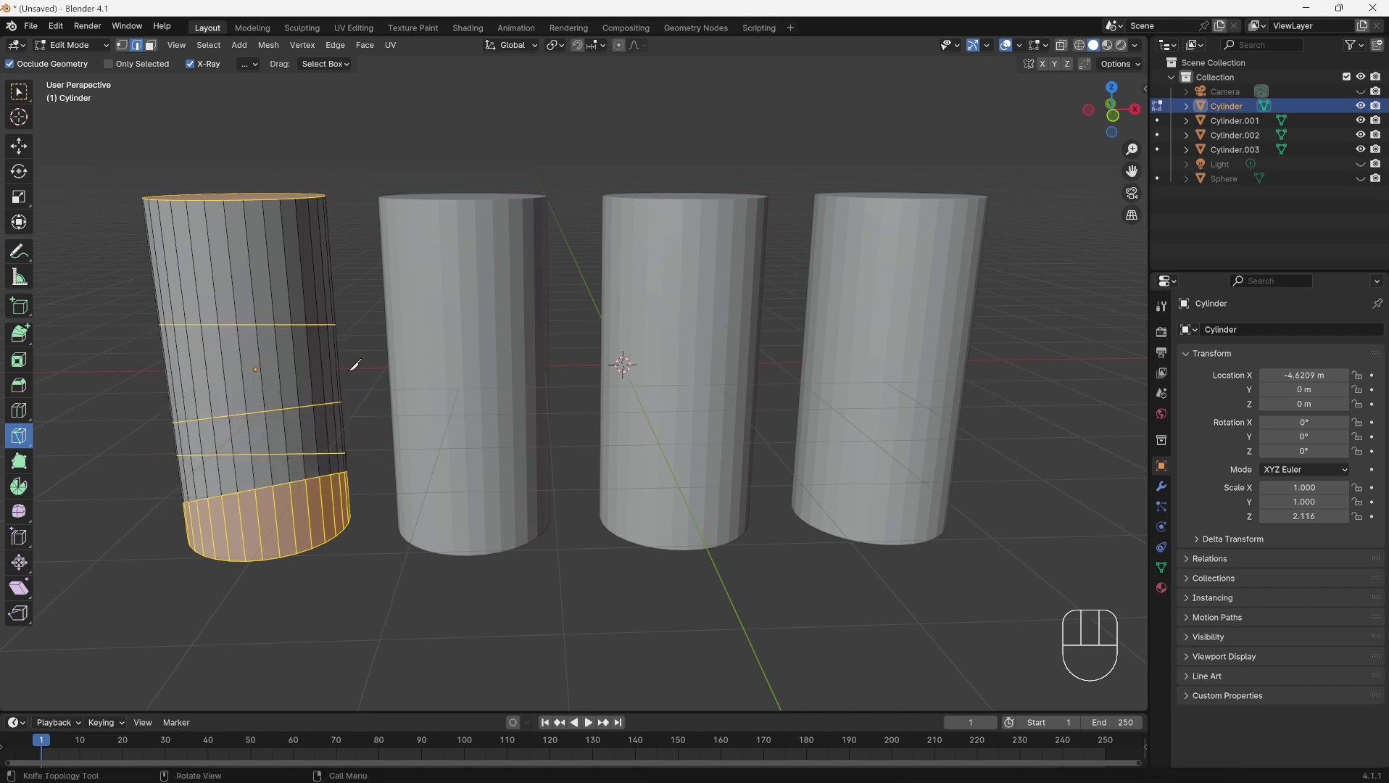
Turn off Occlude Geometry for the Knife and cut a slightly slanted line through the first cylinder's upper part, checking its back side
{"action": "left_click_drag", "start_coordinate": [239, 396], "coordinate": [240, 396]}
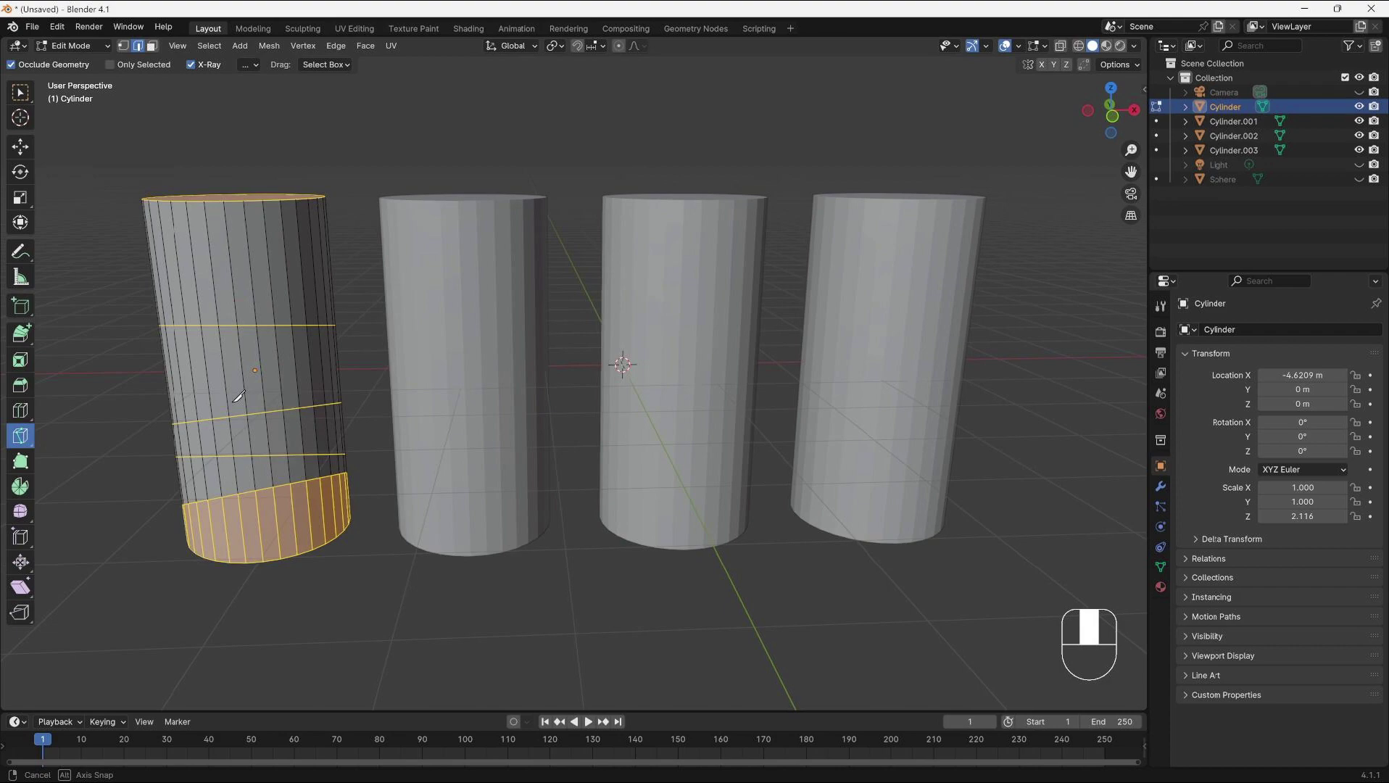
{"action": "middle_click_drag", "start_coordinate": [239, 397], "coordinate": [363, 390]}
{"action": "scroll", "coordinate": [363, 390], "scroll_direction": "down", "scroll_amount": 5}
{"action": "middle_click_drag", "start_coordinate": [260, 403], "coordinate": [319, 327]}
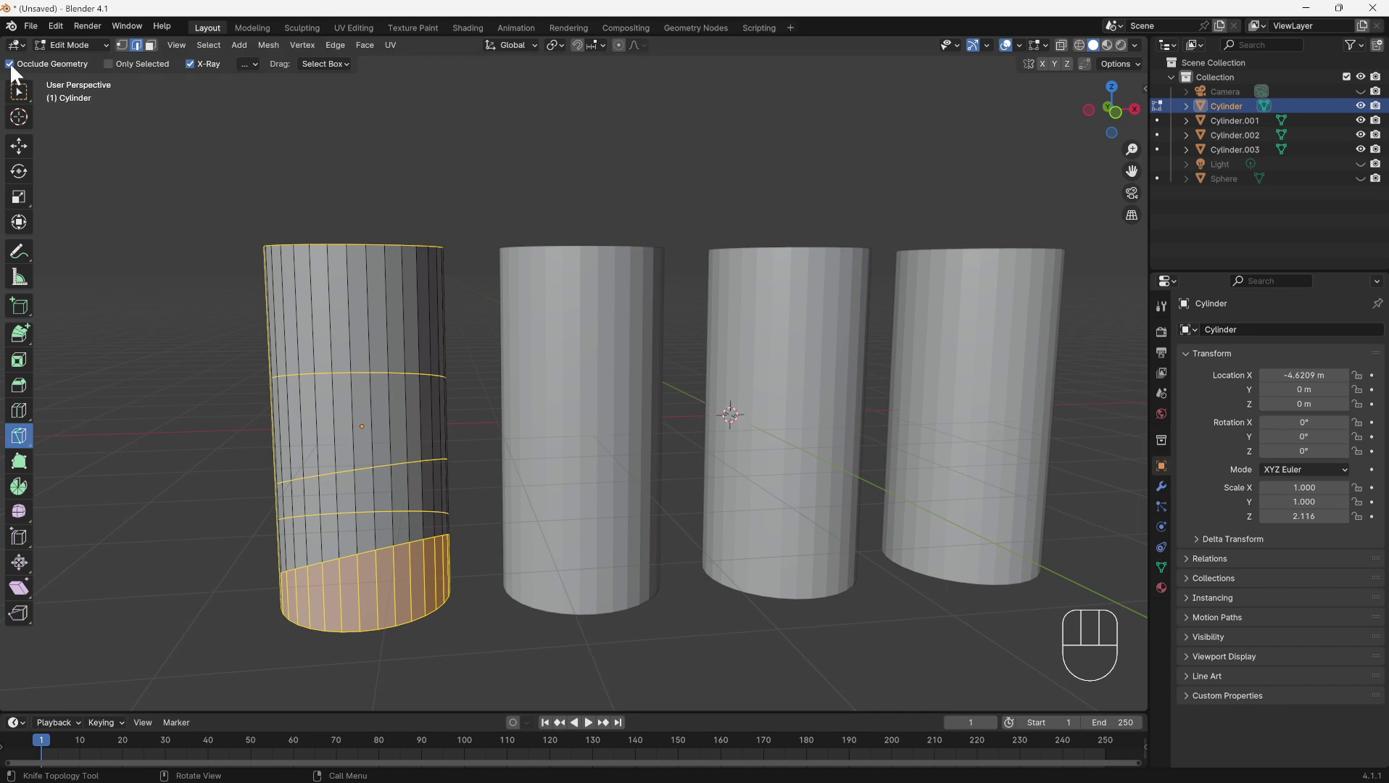
{"action": "left_click", "coordinate": [9, 64]}
{"action": "left_click_drag", "start_coordinate": [243, 309], "coordinate": [457, 293]}
{"action": "middle_click_drag", "start_coordinate": [280, 306], "coordinate": [591, 297]}
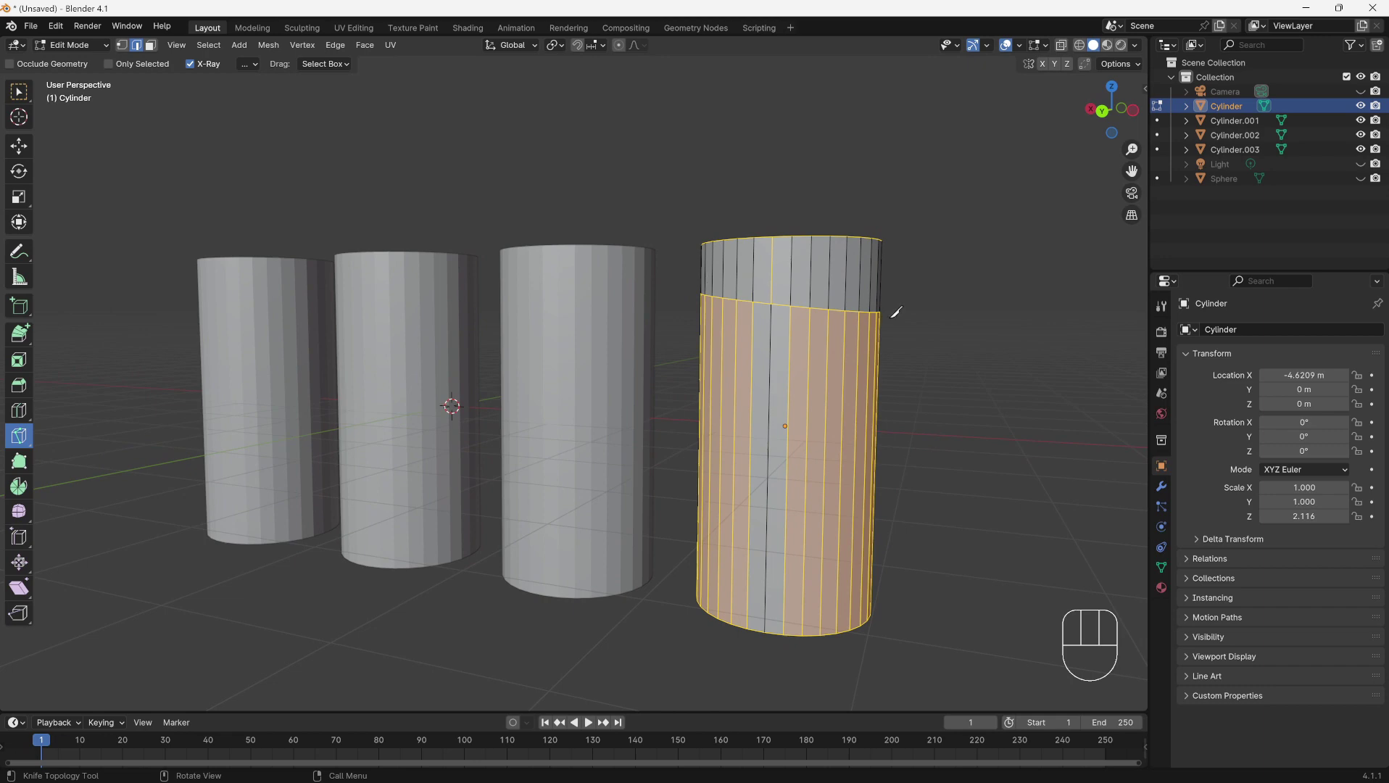
Bisect the second cylinder with a horizontal line near mid-height in the front orthographic view
{"action": "middle_click_drag", "start_coordinate": [896, 312], "coordinate": [580, 313]}
{"action": "key", "text": "Tab"}
{"action": "left_click", "coordinate": [578, 421]}
{"action": "key", "text": "Tab"}
{"action": "left_click_drag", "start_coordinate": [19, 435], "coordinate": [64, 465]}
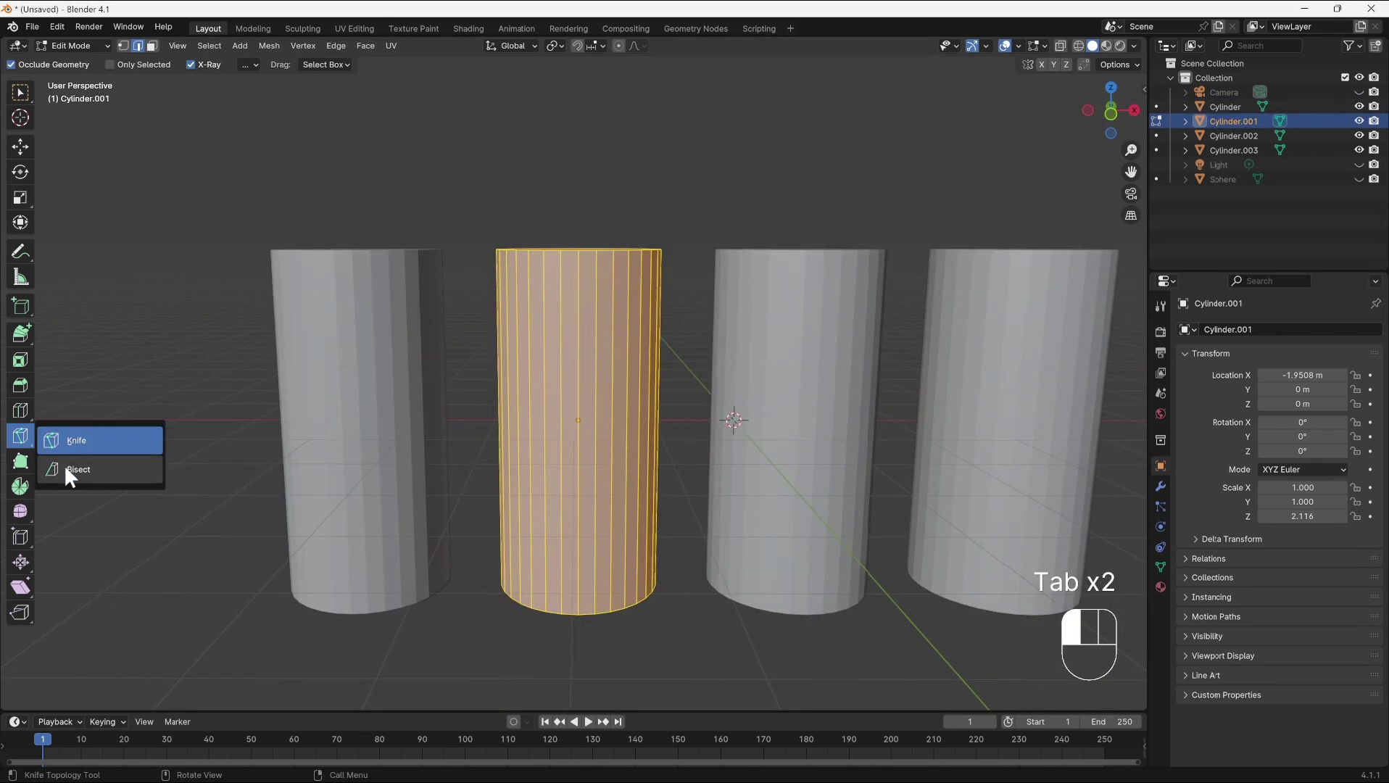
{"action": "left_click", "coordinate": [64, 465]}
{"action": "key", "text": "KP_1"}
{"action": "key", "text": "a"}
{"action": "left_click_drag", "start_coordinate": [477, 392], "coordinate": [678, 393]}
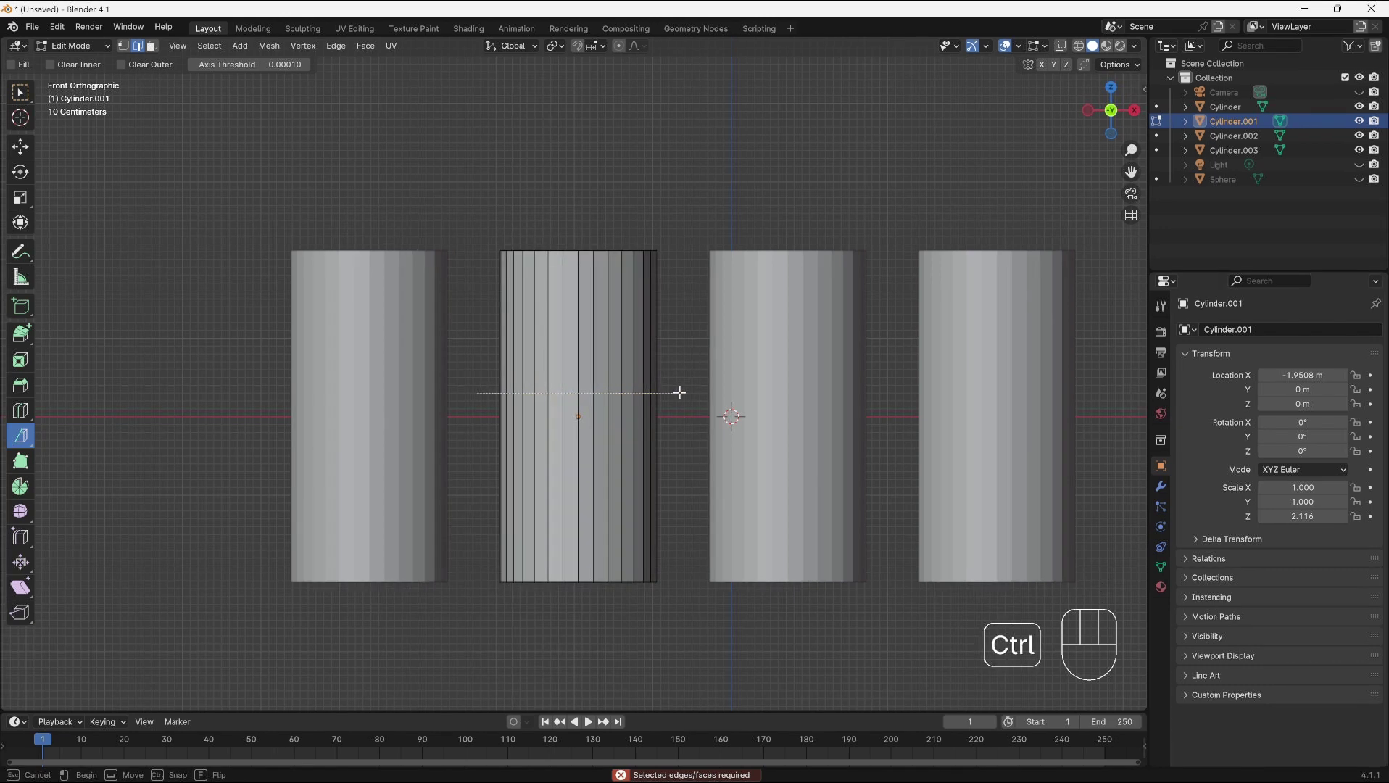
{"action": "left_click_drag", "start_coordinate": [679, 392], "coordinate": [676, 397], "text": "ctrl"}
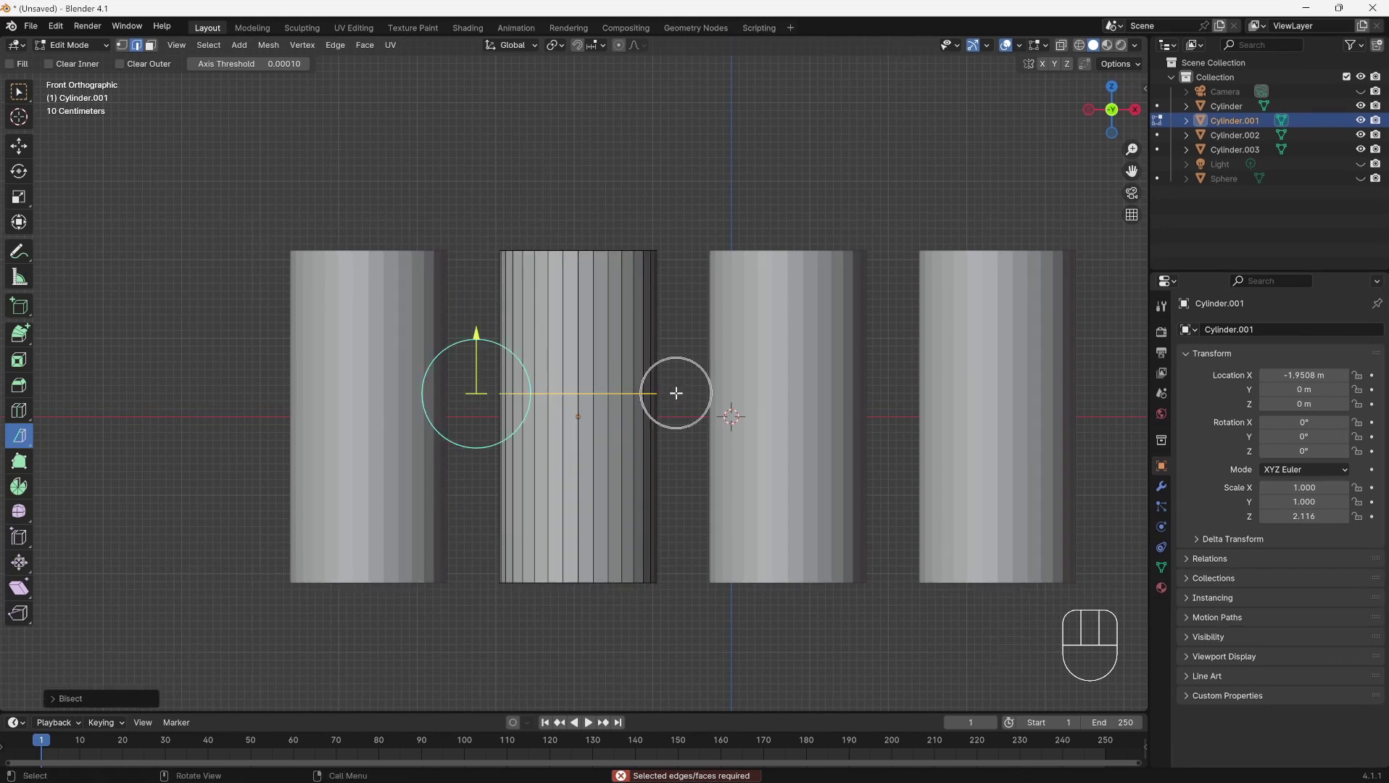
{"action": "left_click", "coordinate": [675, 406], "text": "shift"}
Bisect the third cylinder along a slanted line with Fill and Clear Inner enabled, removing its lower part
{"action": "middle_click_drag", "start_coordinate": [615, 376], "coordinate": [512, 407], "text": "shift"}
{"action": "key", "text": "Tab"}
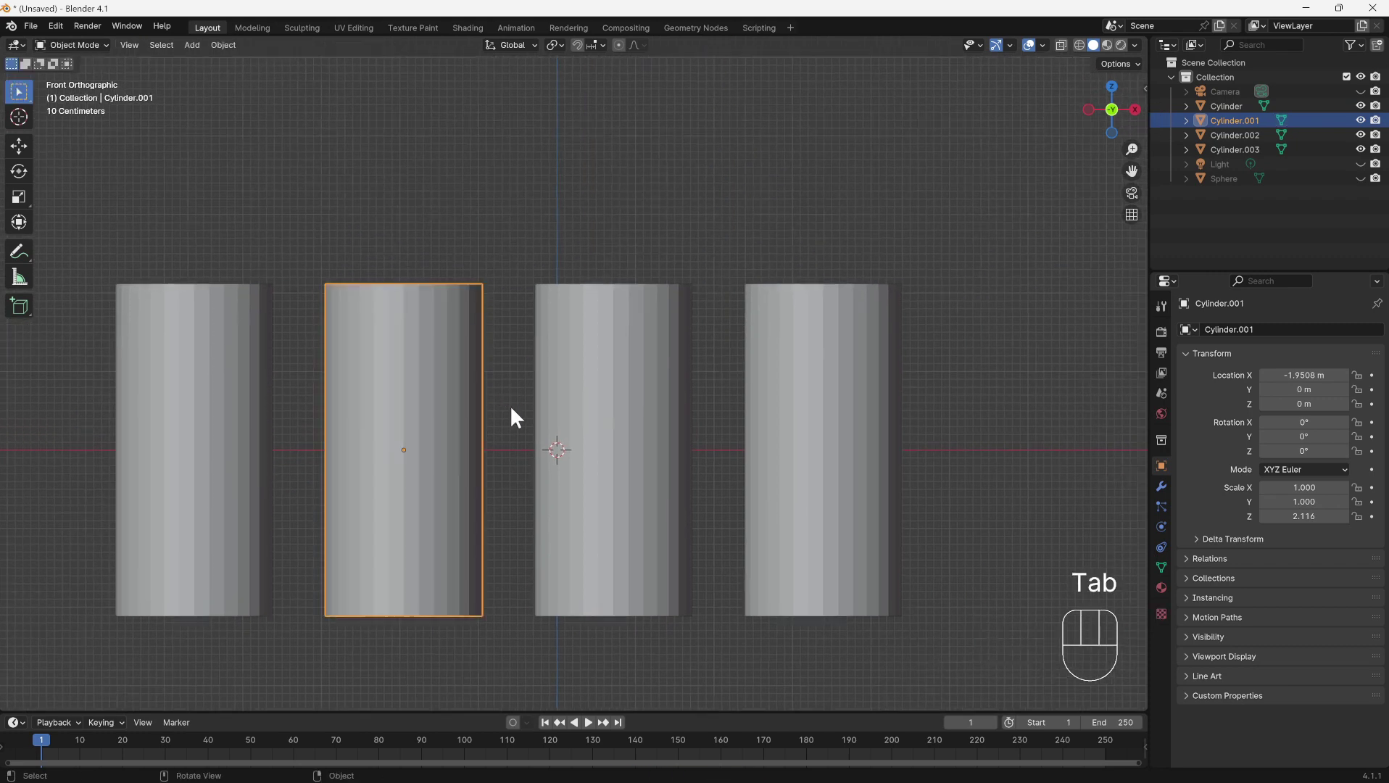
{"action": "left_click", "coordinate": [617, 410]}
{"action": "key", "text": "Tab"}
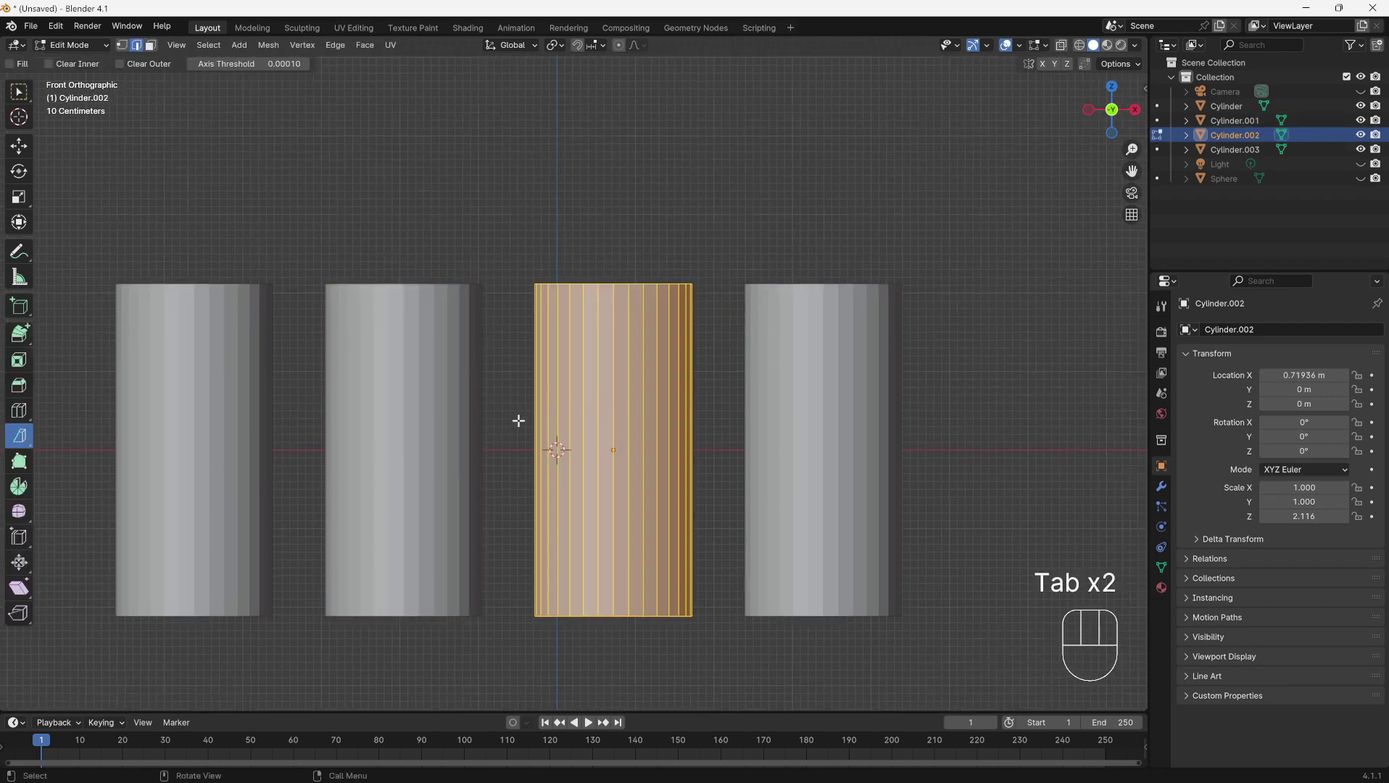
{"action": "left_click", "coordinate": [9, 63]}
{"action": "left_click", "coordinate": [49, 64]}
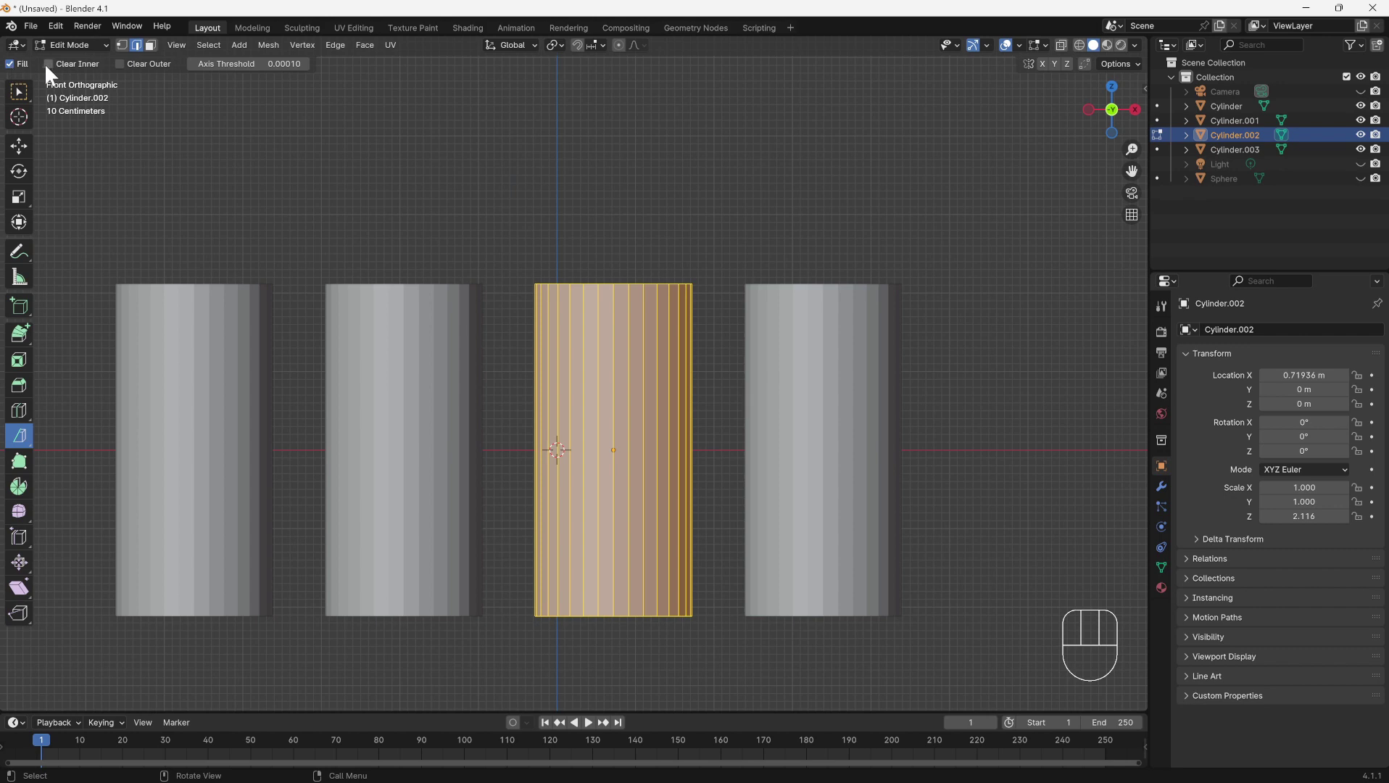
{"action": "left_click_drag", "start_coordinate": [511, 422], "coordinate": [717, 369]}
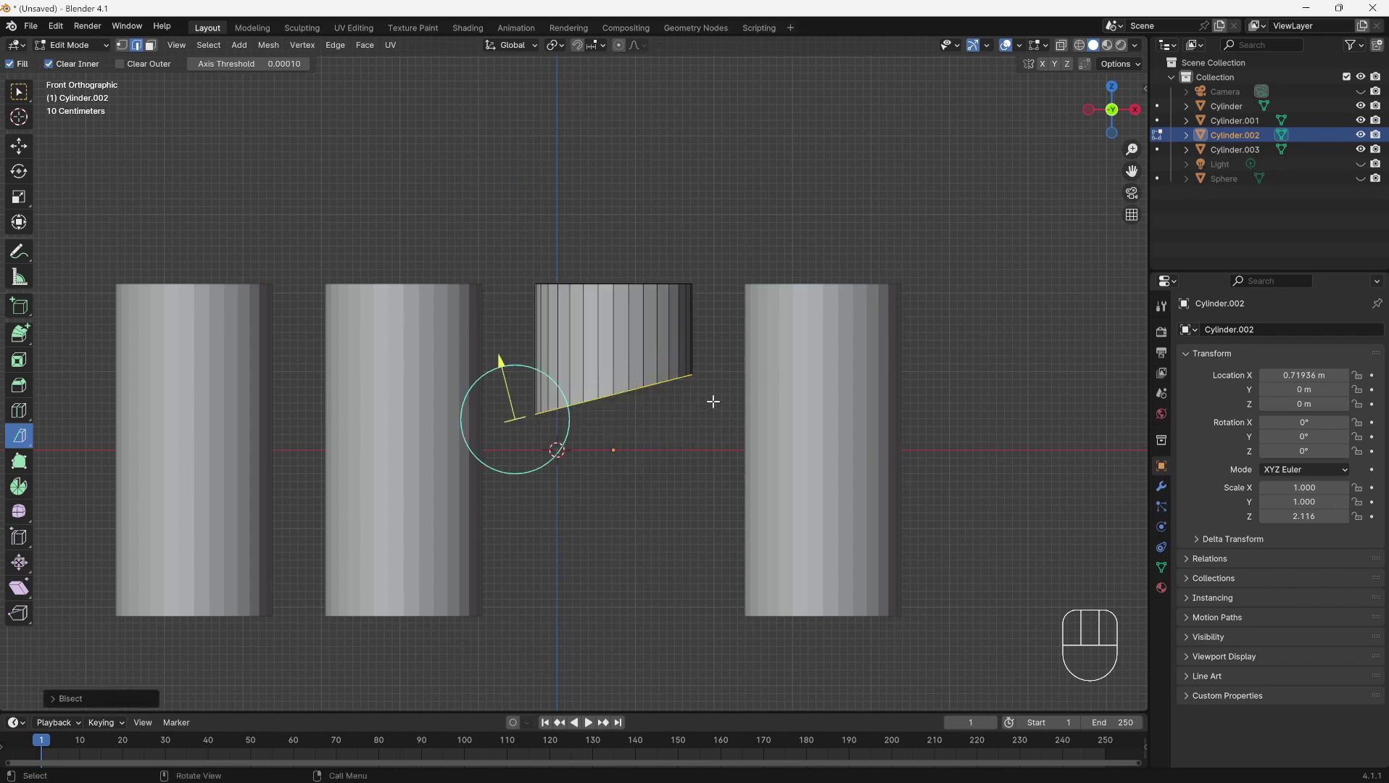
{"action": "left_click", "coordinate": [727, 390]}
Bisect the fourth cylinder along a slanted line with Clear Outer instead of Clear Inner, removing its upper part
{"action": "left_click", "coordinate": [49, 64]}
{"action": "left_click", "coordinate": [120, 64]}
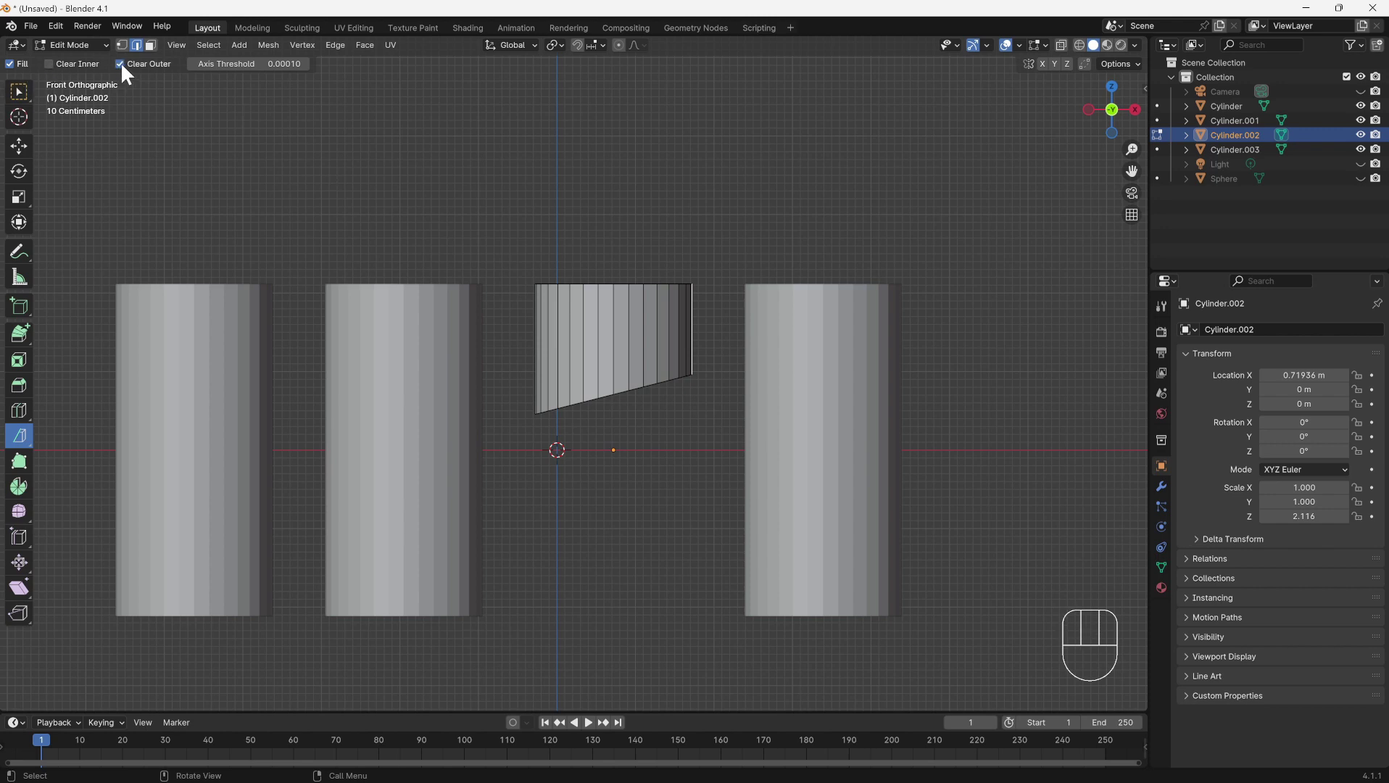
{"action": "key", "text": "Tab"}
{"action": "left_click", "coordinate": [843, 370]}
{"action": "key", "text": "Tab"}
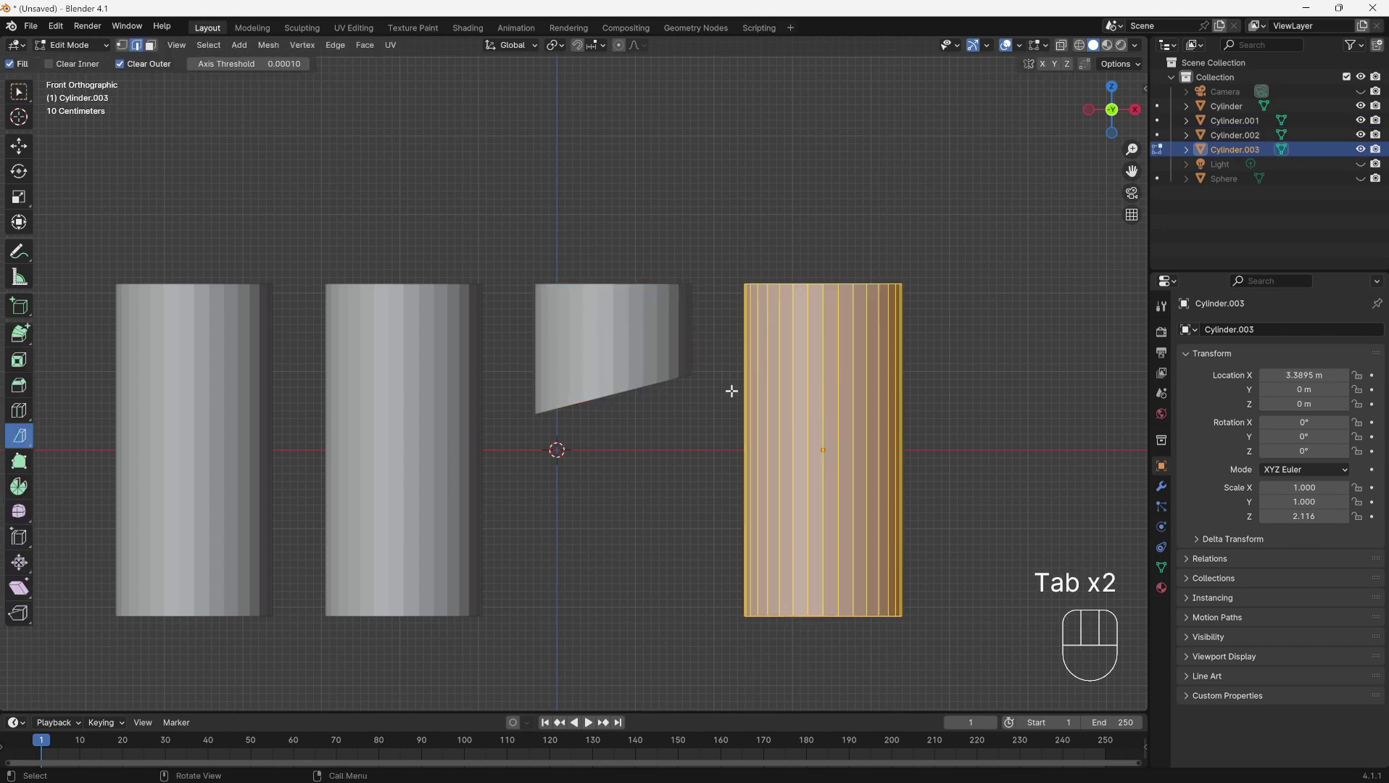
{"action": "left_click_drag", "start_coordinate": [731, 390], "coordinate": [939, 332]}
{"action": "left_click", "coordinate": [959, 320]}
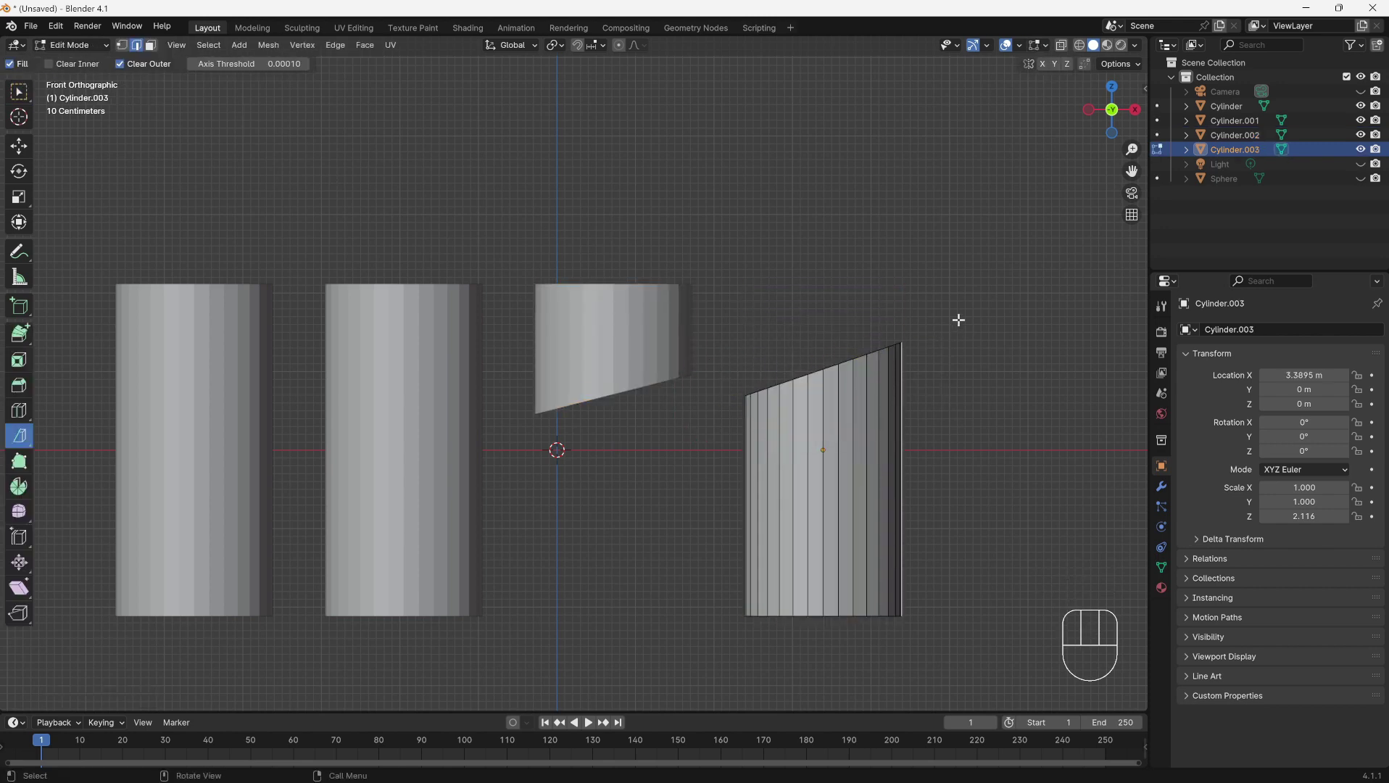
Rip the second cylinder's middle vertex loop and move the lower half's rim down along Z to separate the halves
{"action": "middle_click_drag", "start_coordinate": [883, 282], "coordinate": [617, 377], "text": "ctrl"}
{"action": "key", "text": "Tab"}
{"action": "left_click", "coordinate": [596, 441]}
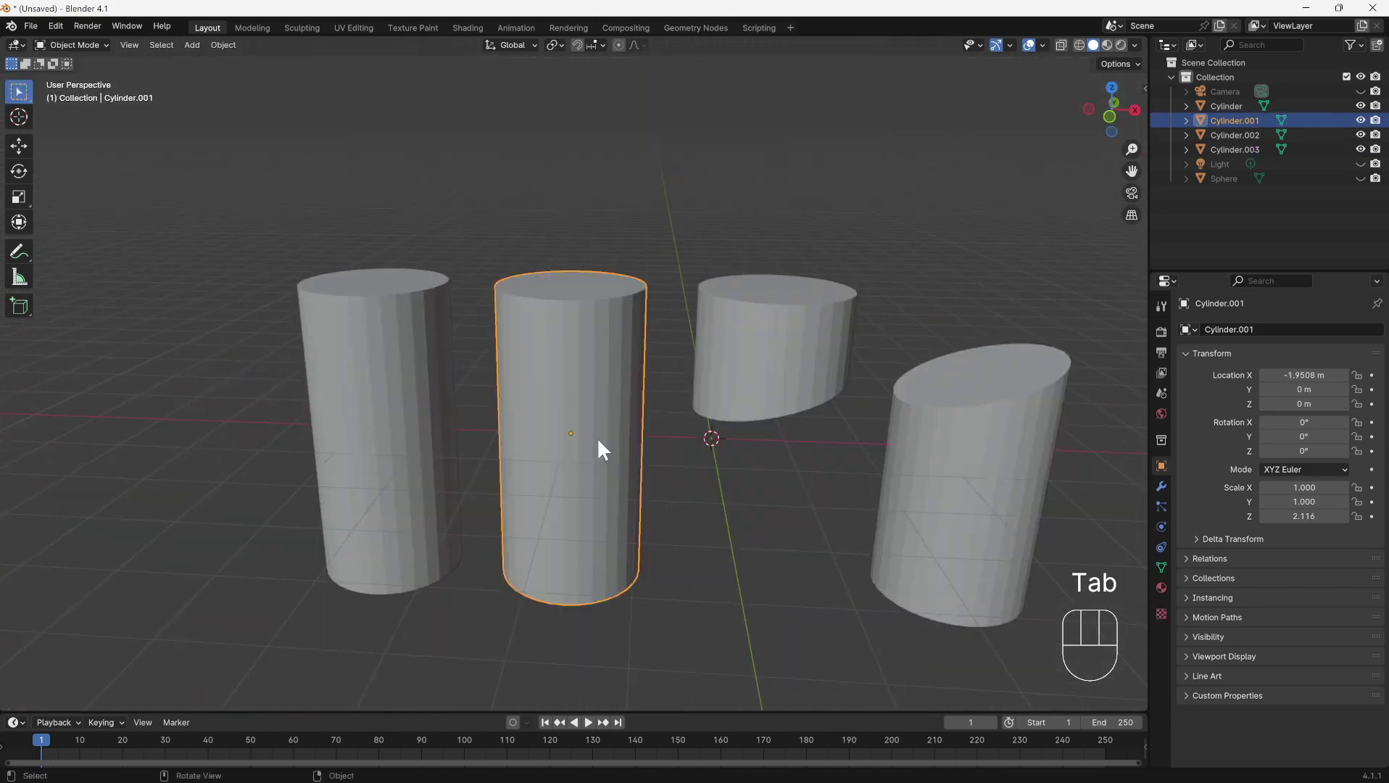
{"action": "key", "text": "Tab"}
{"action": "key", "text": "1"}
{"action": "middle_click_drag", "start_coordinate": [587, 444], "coordinate": [624, 428]}
{"action": "left_click", "coordinate": [633, 424], "text": "alt"}
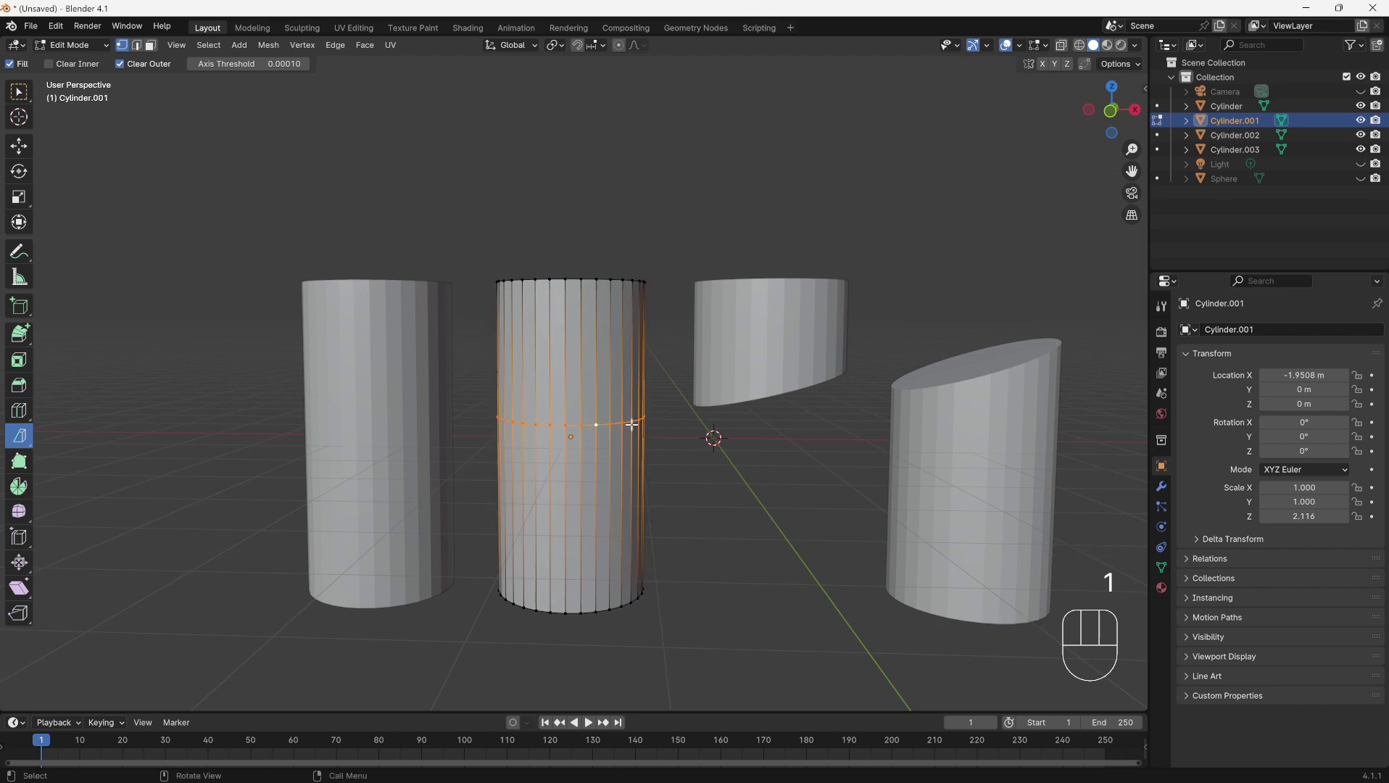
{"action": "key", "text": "v"}
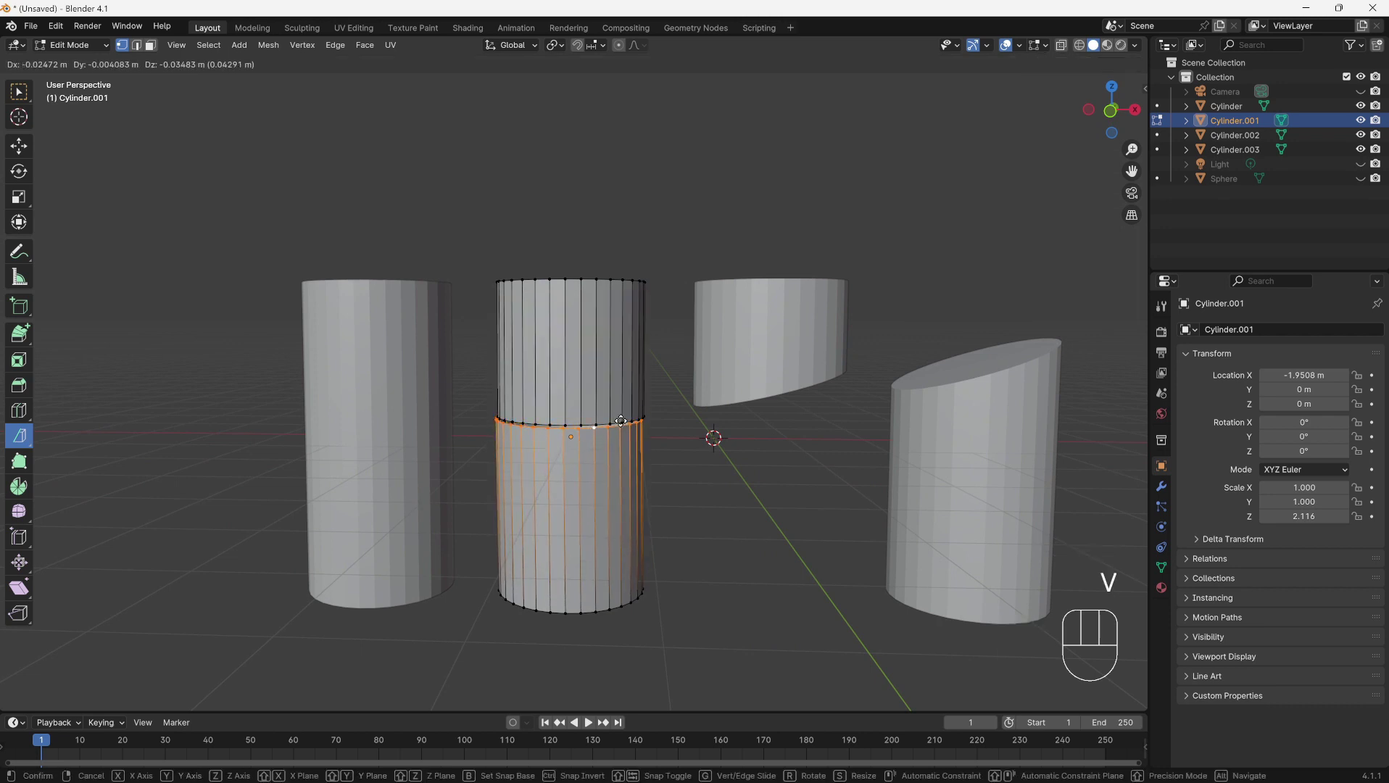
{"action": "key", "text": "z"}
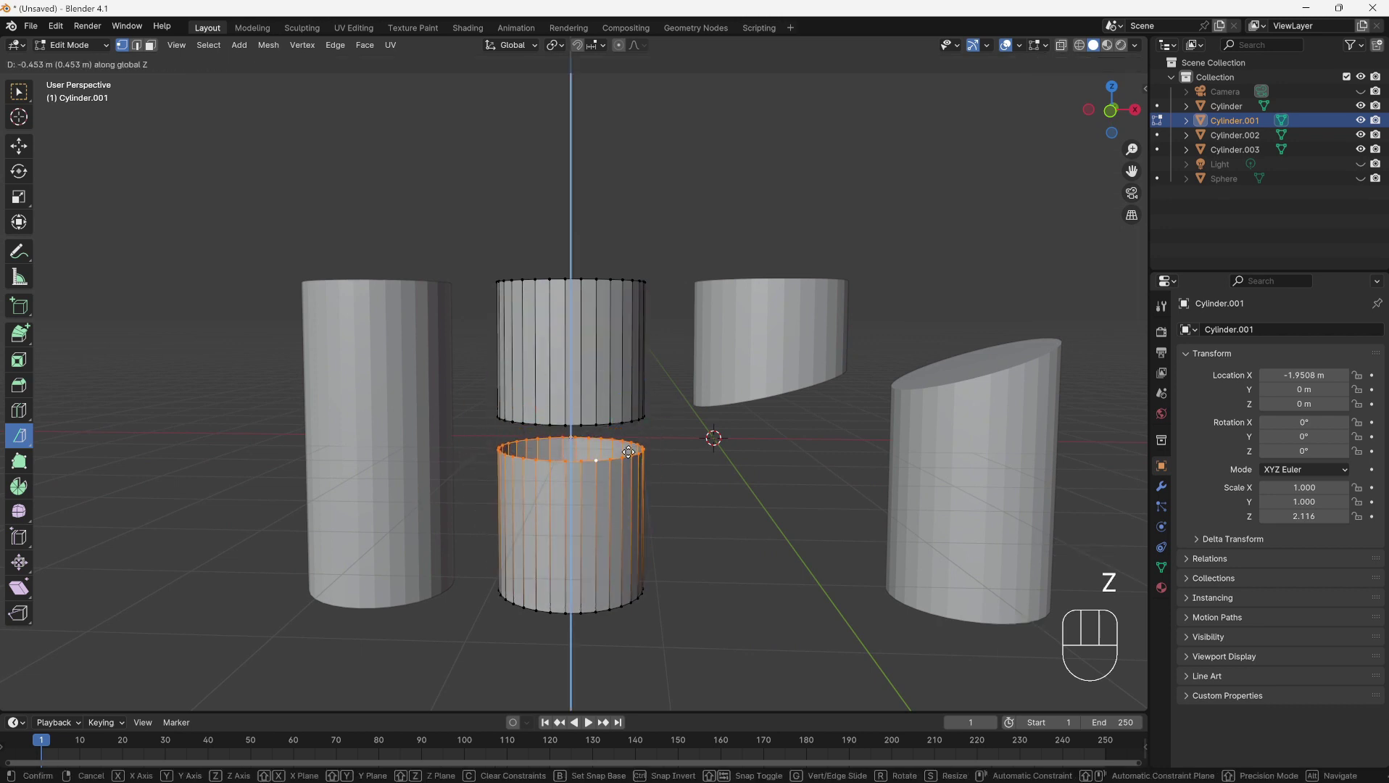
{"action": "left_click", "coordinate": [644, 469]}
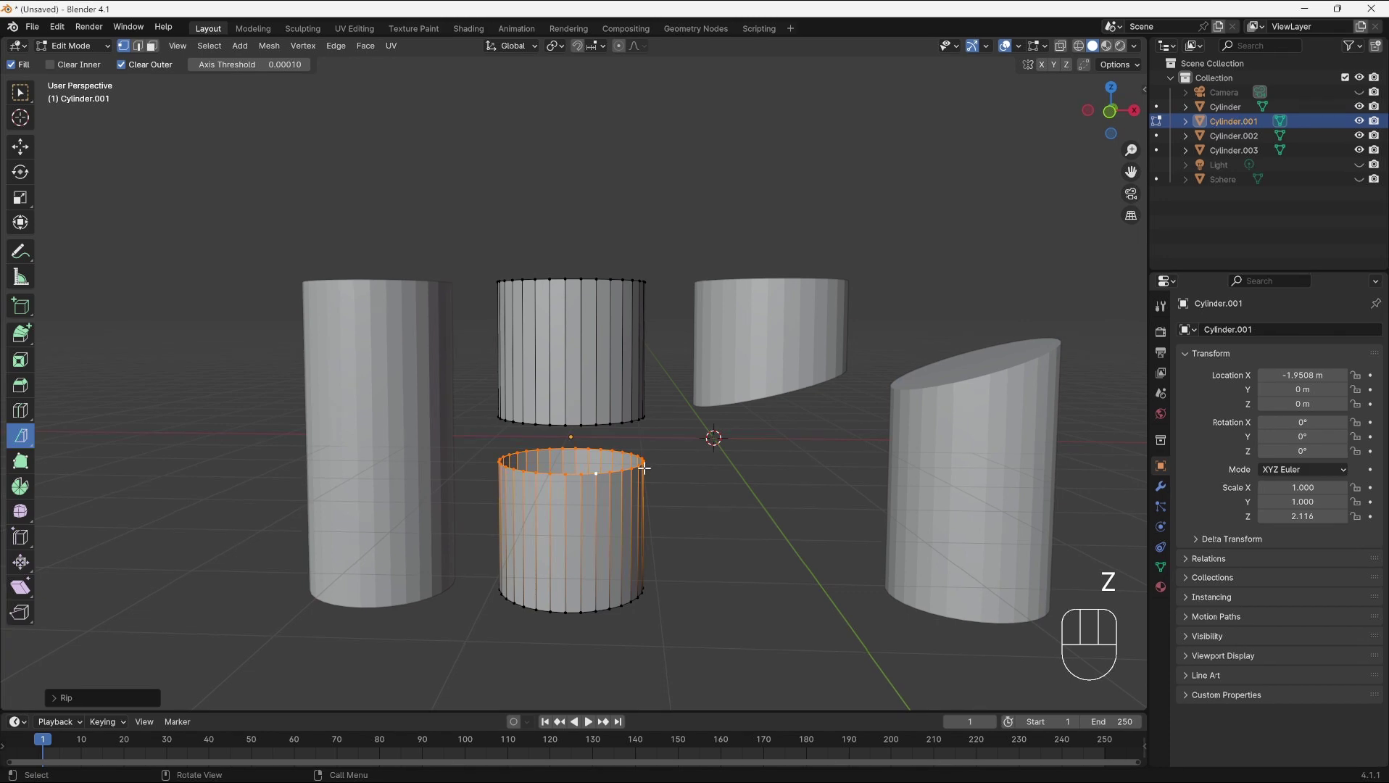
Fill the open top of the second cylinder's lower half with a face and return to Object Mode
{"action": "key", "text": "f"}
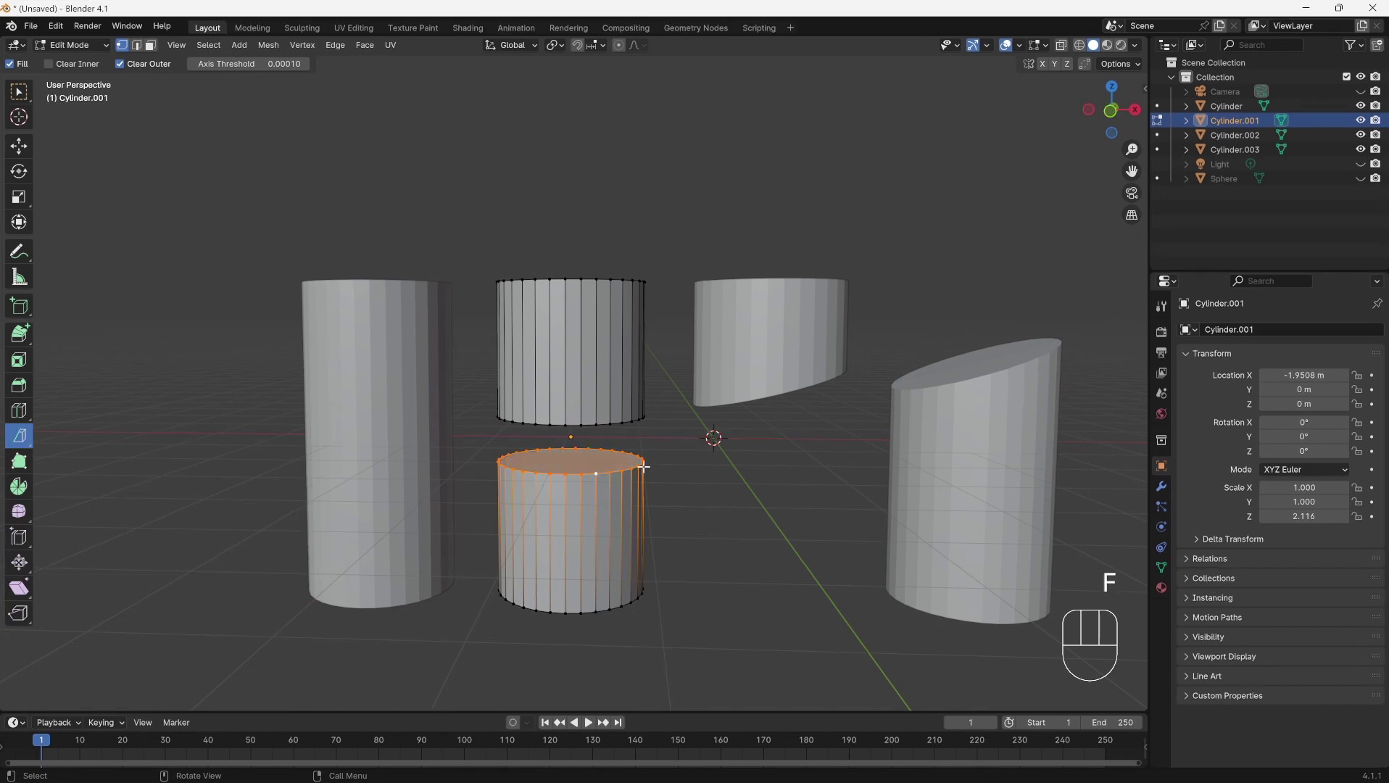
{"action": "middle_click_drag", "start_coordinate": [644, 469], "coordinate": [649, 508]}
{"action": "left_click", "coordinate": [607, 368], "text": "alt"}
{"action": "key", "text": "Tab"}
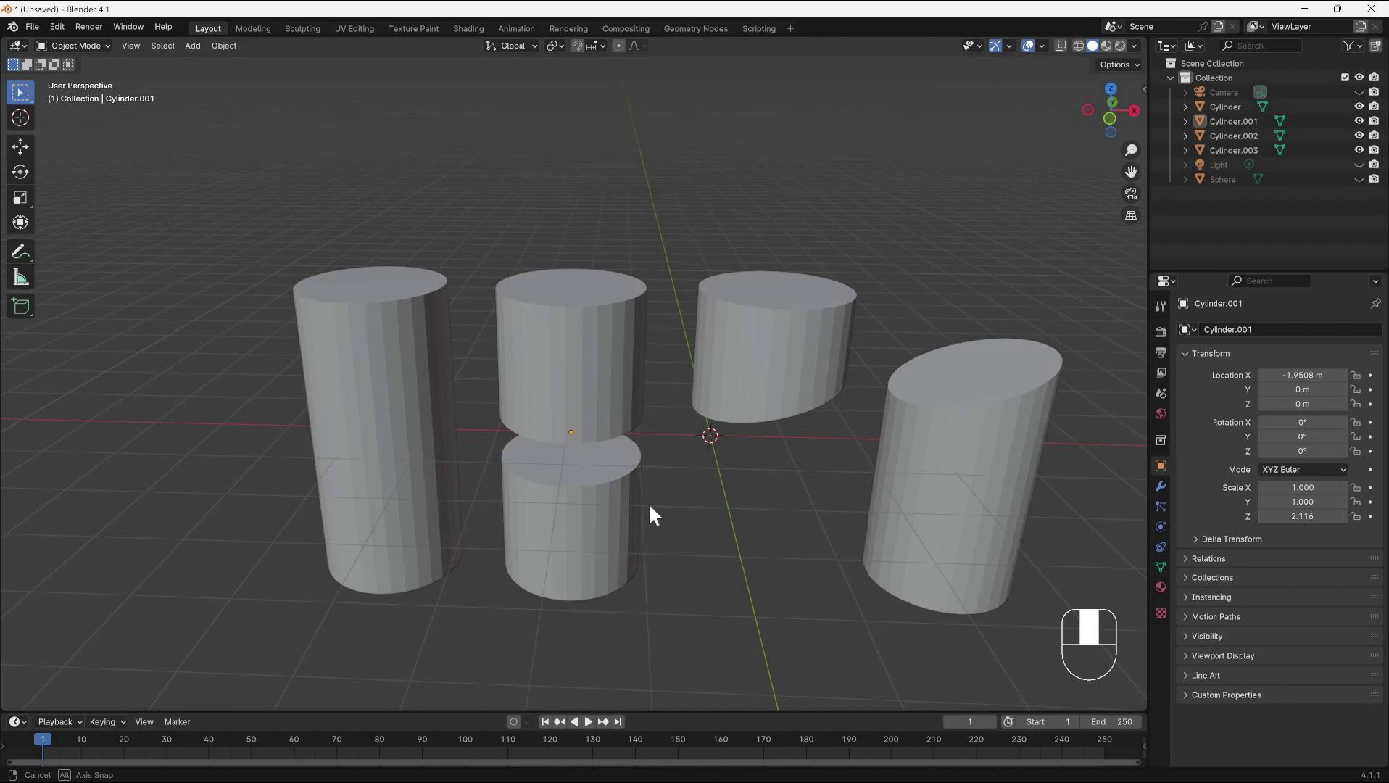